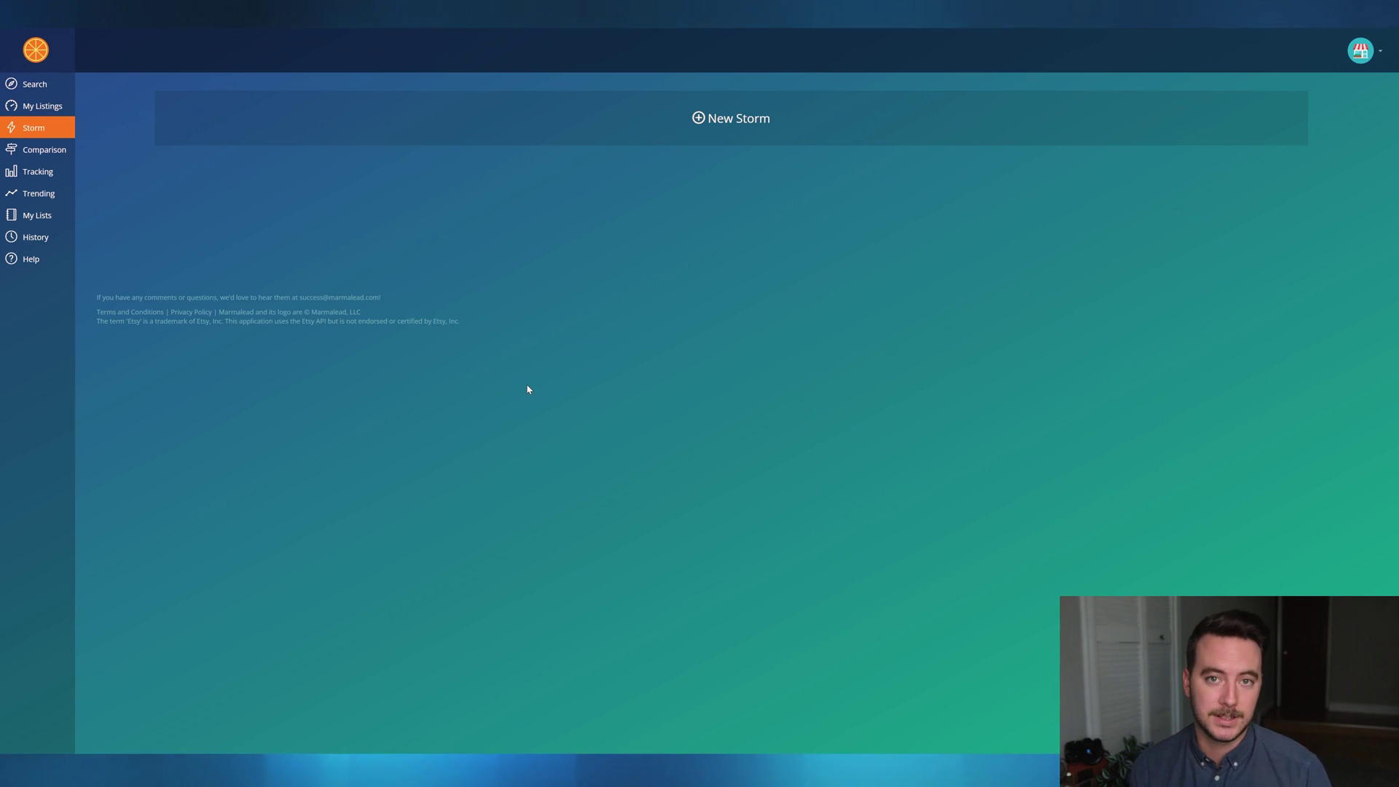
Start a new keyword storm, and switch to the Etsy Shop Manager window to open the shop's overall stats.
{"action": "left_click", "coordinate": [723, 120]}
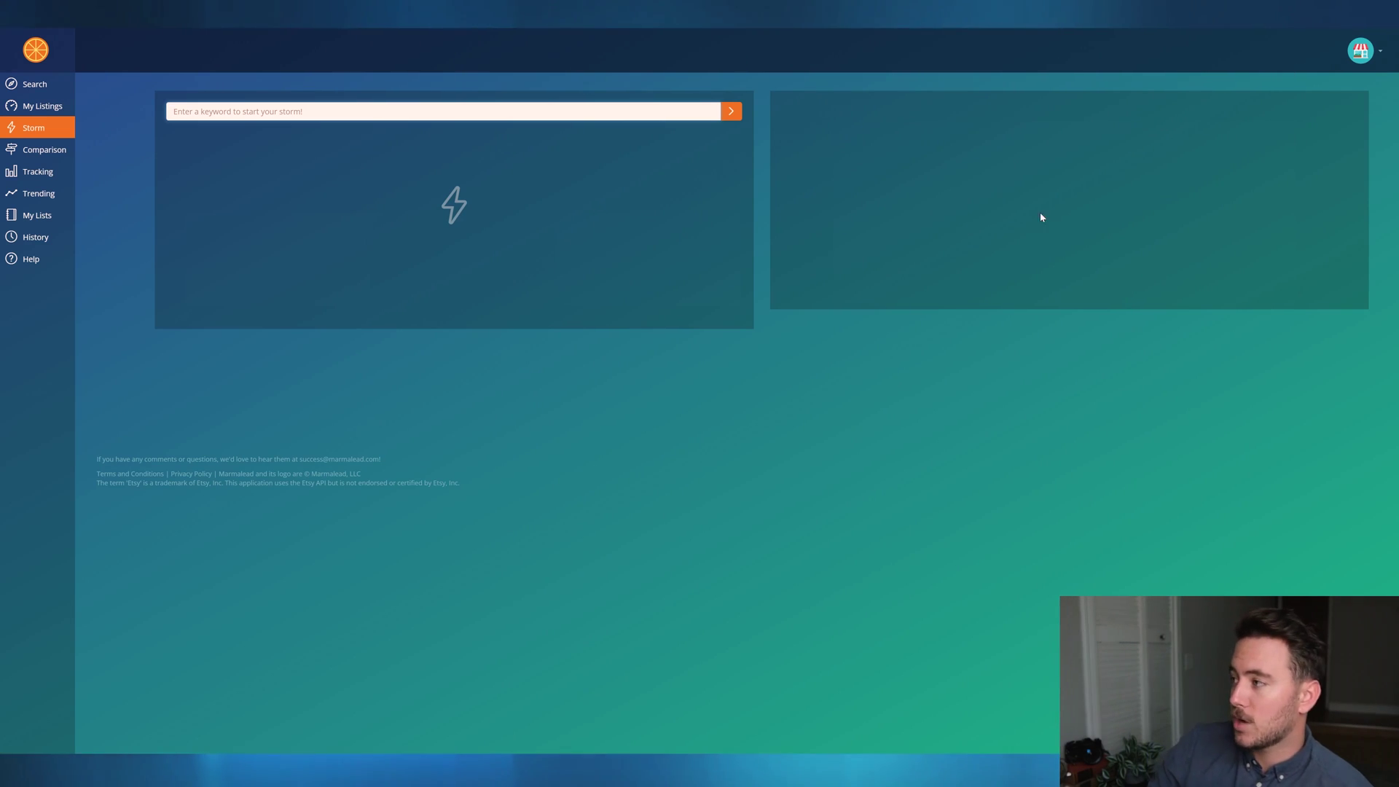
{"action": "key", "text": "F11"}
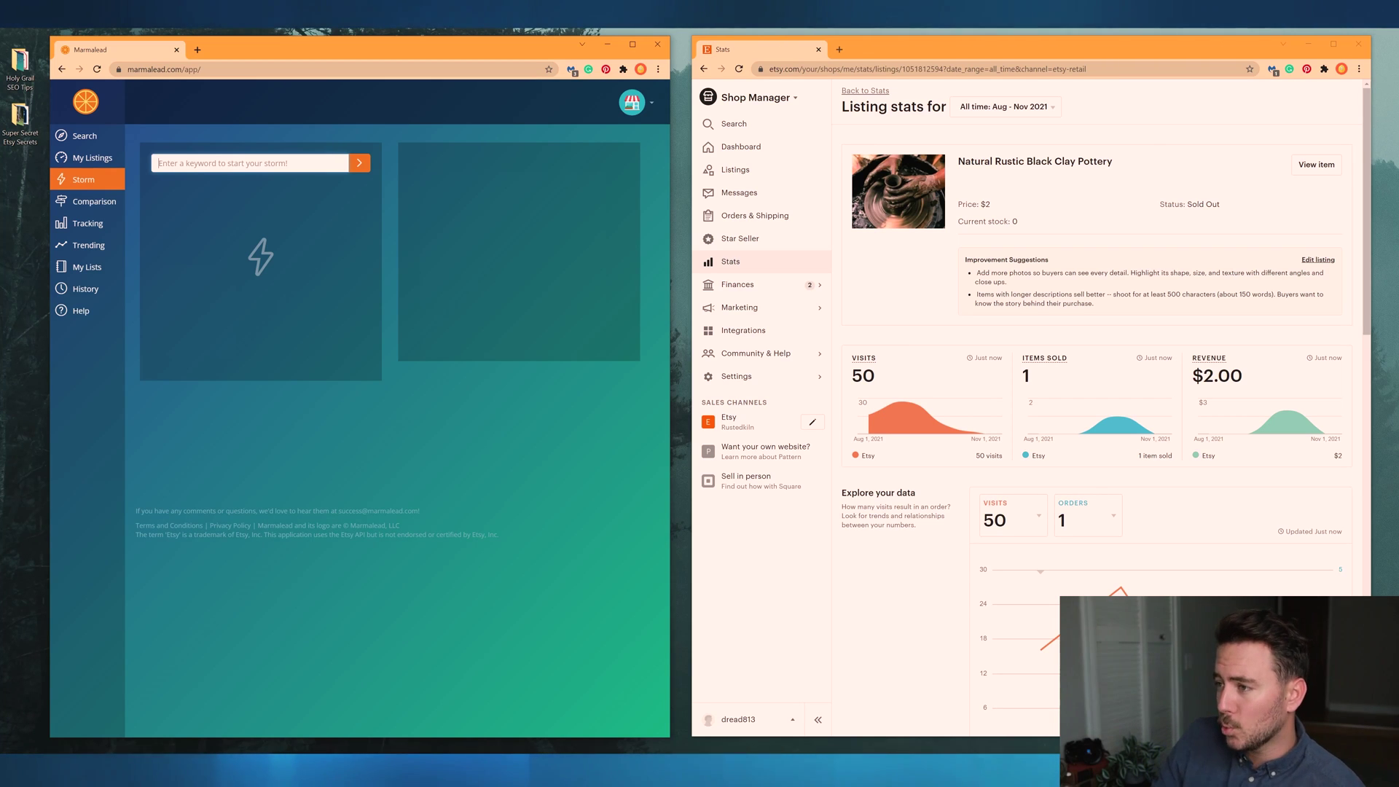
{"action": "left_click", "coordinate": [1333, 45]}
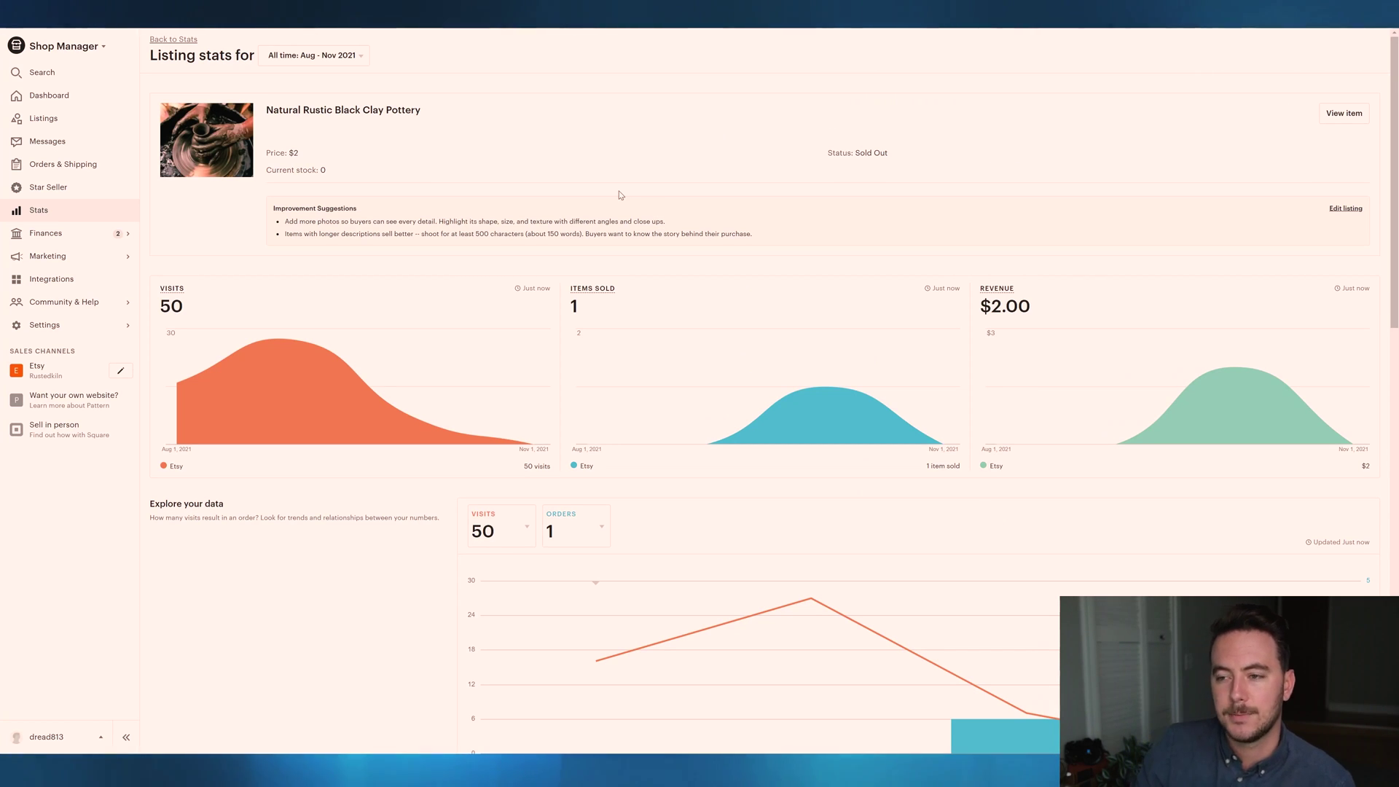
{"action": "left_click", "coordinate": [38, 210]}
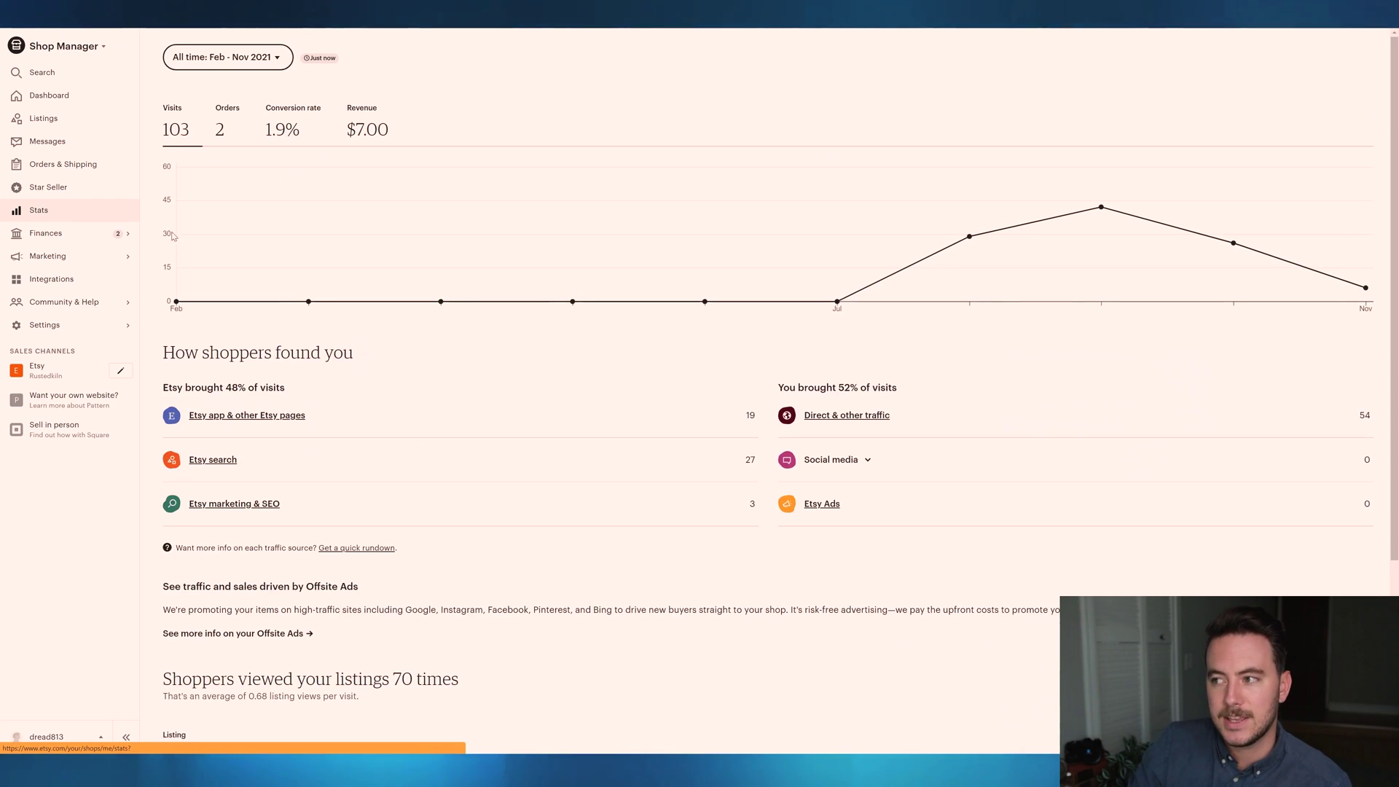
Open the listing stats for Natural Rustic Black Clay Pottery and examine the search terms shoppers used to find it.
{"action": "scroll", "coordinate": [561, 291], "scroll_direction": "down", "scroll_amount": 4}
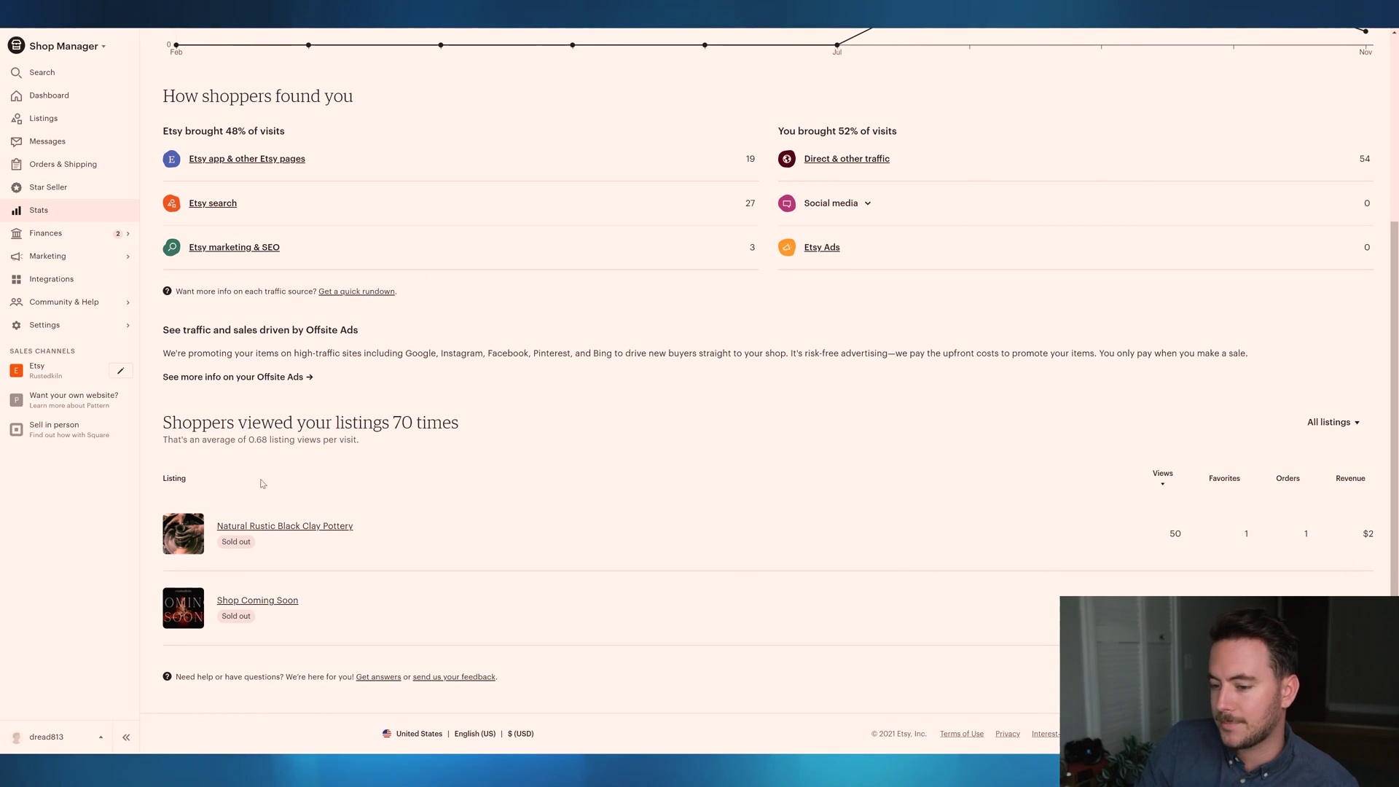
{"action": "left_click", "coordinate": [290, 538]}
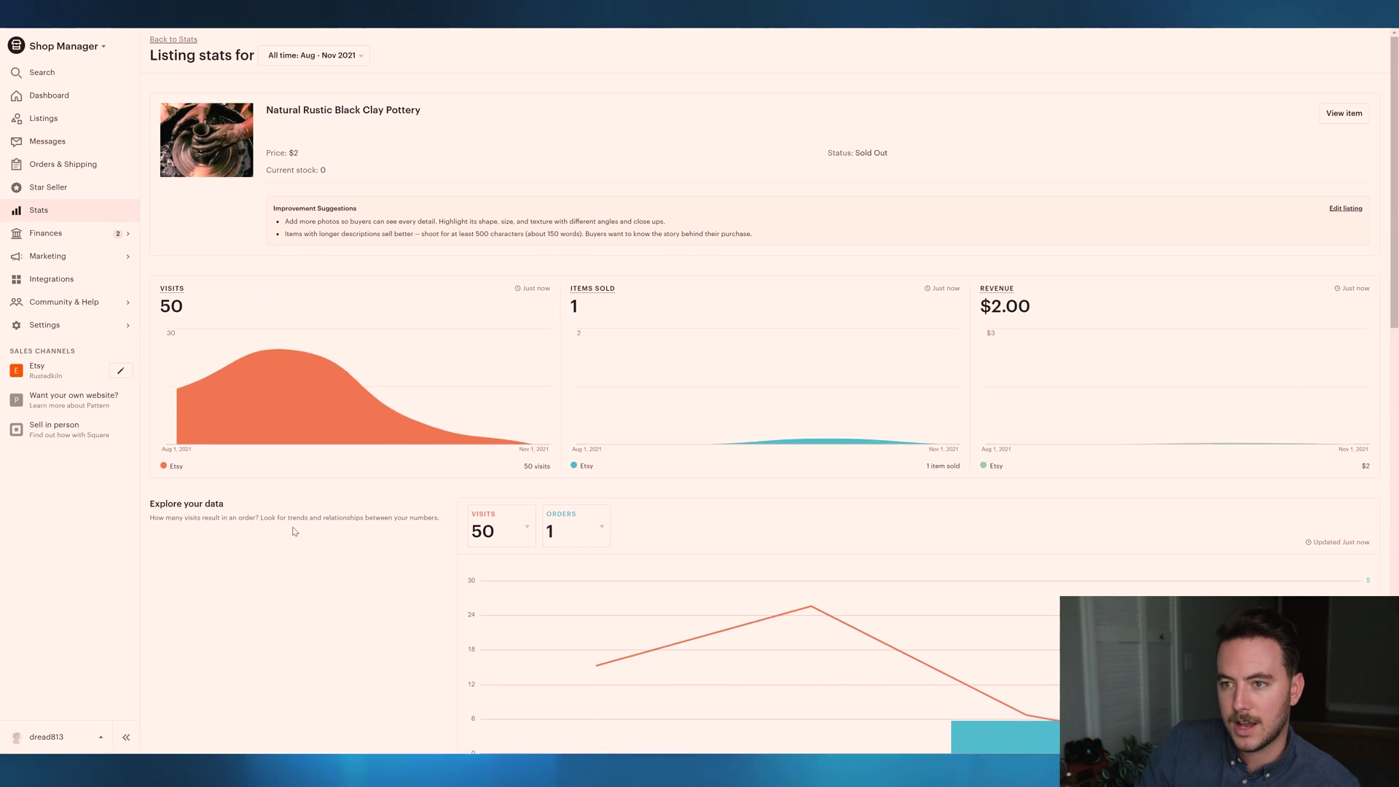
{"action": "scroll", "coordinate": [698, 394], "scroll_direction": "down", "scroll_amount": 1}
{"action": "scroll", "coordinate": [698, 392], "scroll_direction": "down", "scroll_amount": 10}
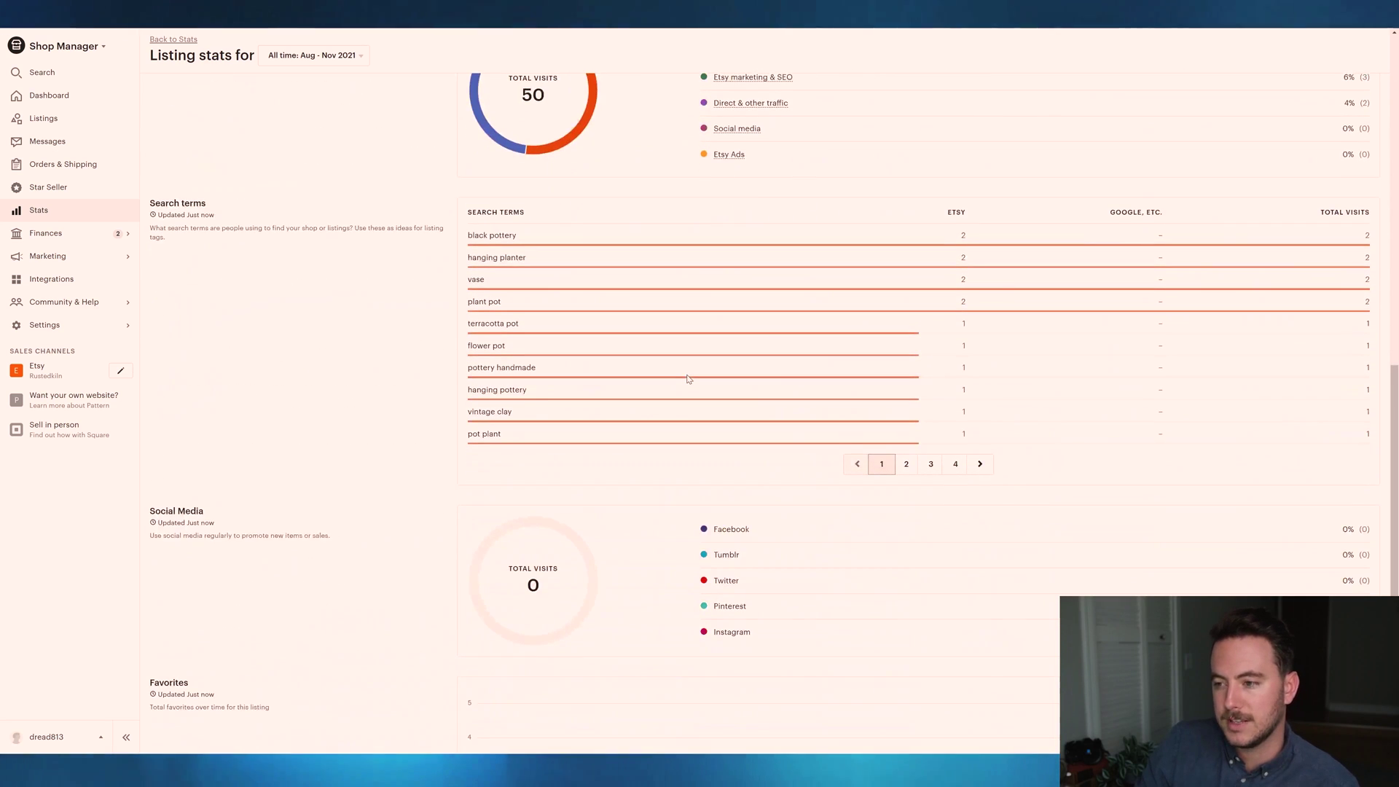
{"action": "scroll", "coordinate": [665, 381], "scroll_direction": "up", "scroll_amount": 1}
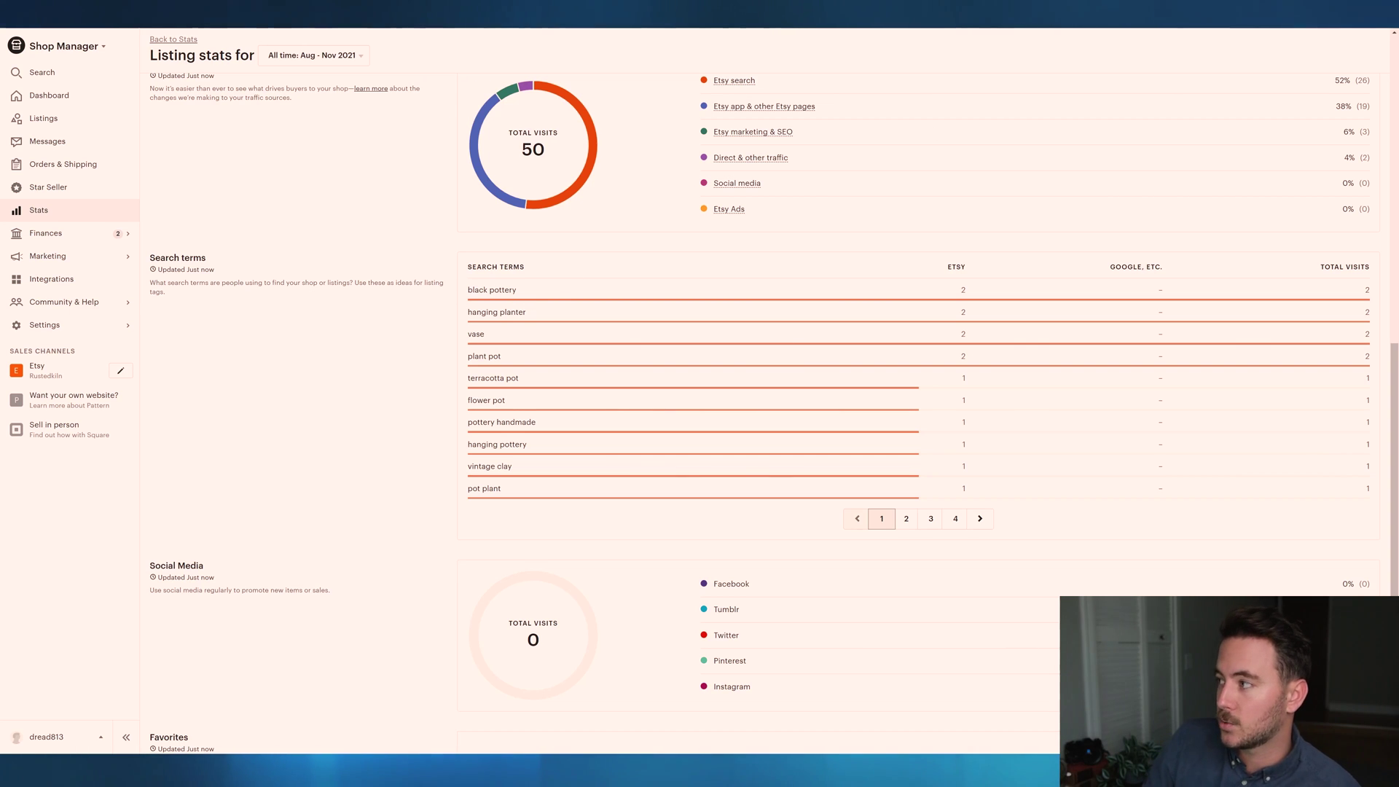
Switch back to Marmalead and run the new storm with the keyword "black pottery".
{"action": "key", "text": "F11"}
{"action": "left_click", "coordinate": [640, 47]}
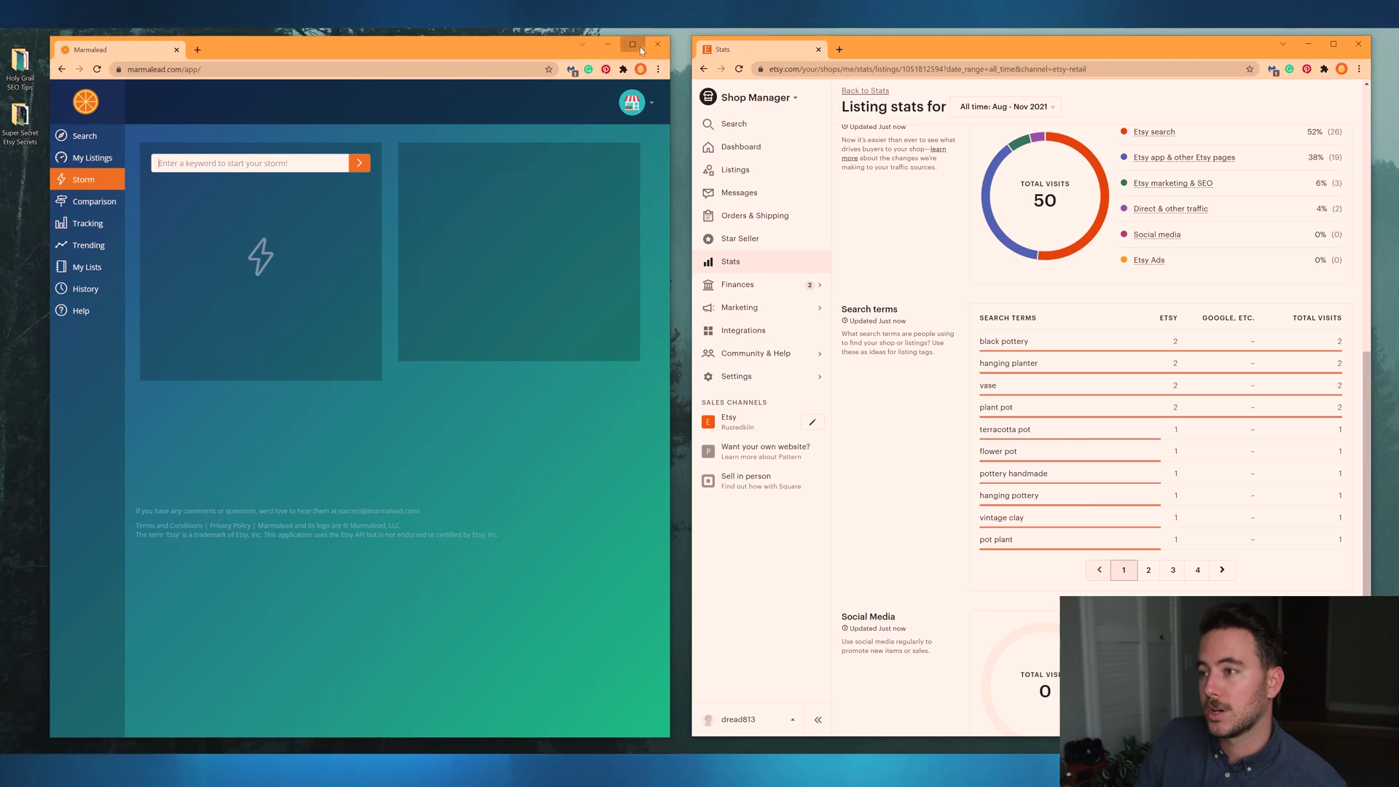
{"action": "key", "text": "F11"}
{"action": "left_click", "coordinate": [578, 109]}
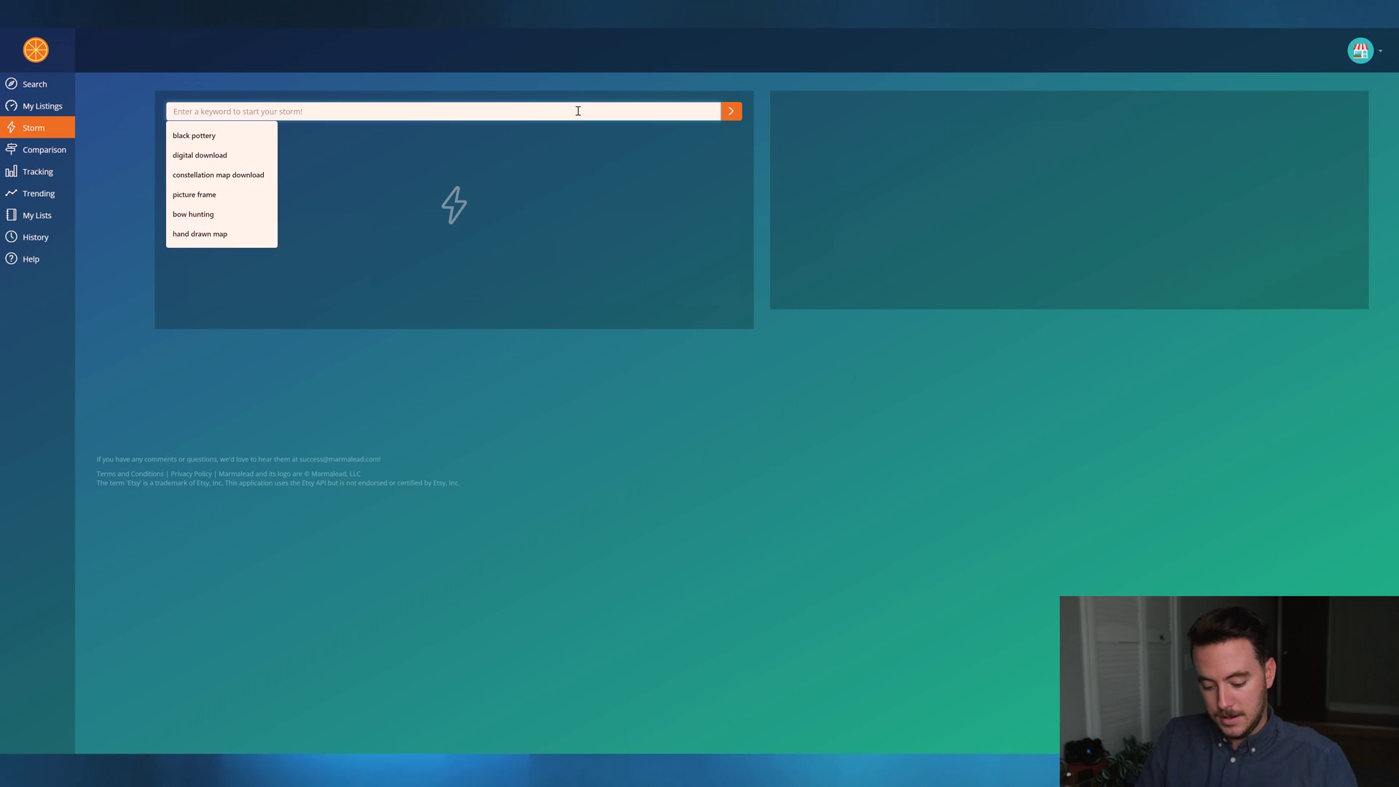
{"action": "type", "text": "black pottery"}
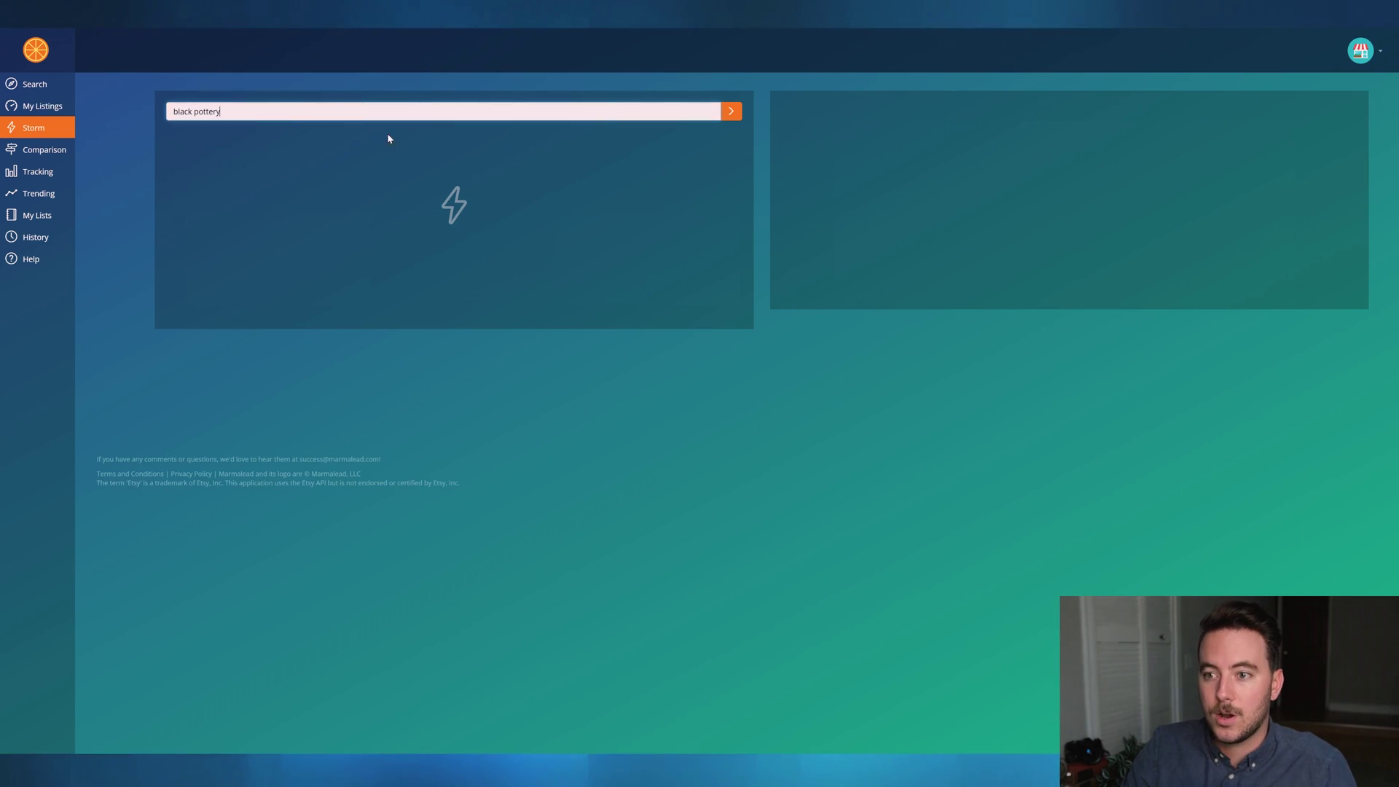
{"action": "left_click", "coordinate": [732, 114]}
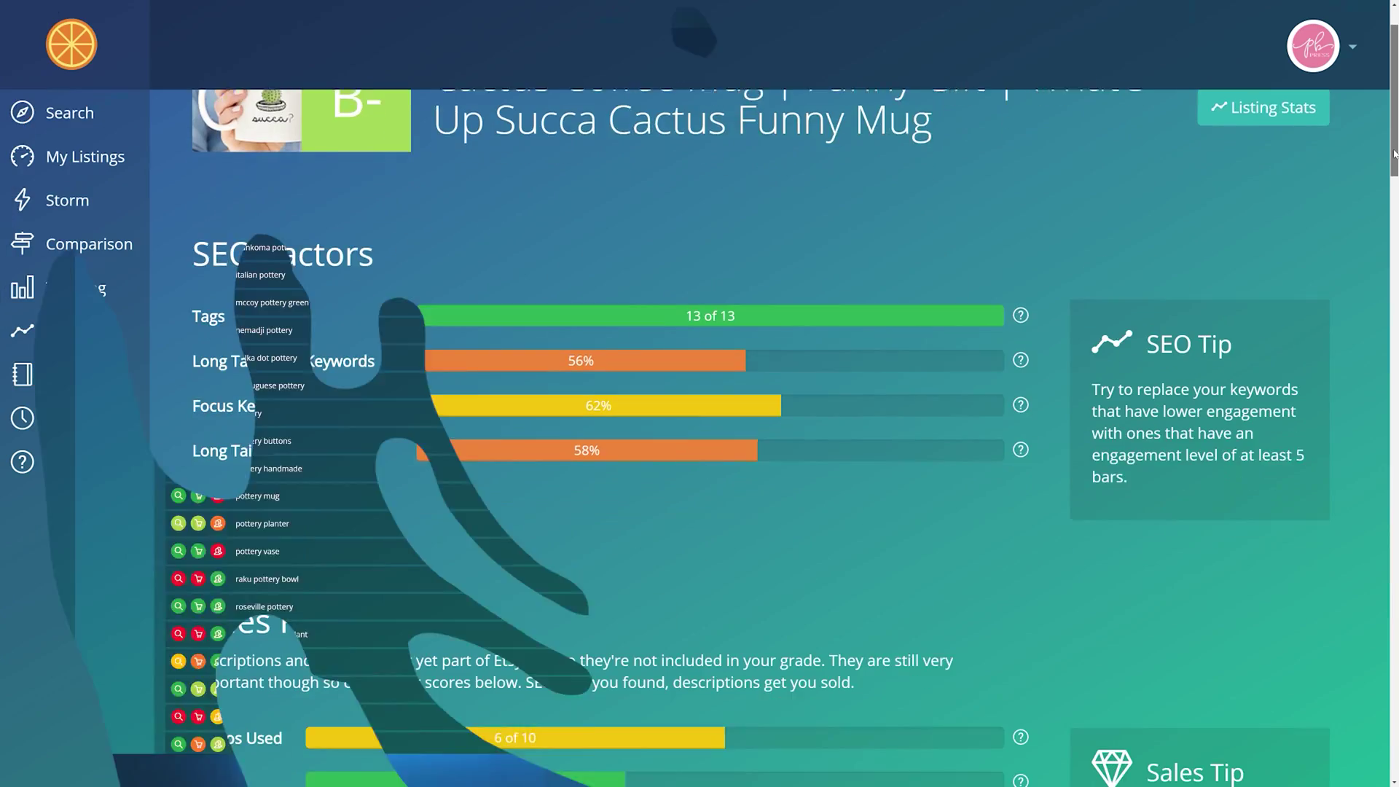
Review the cactus coffee mug listing's SEO and sales factors and the storm keyword suggestions for baby headbands.
{"action": "scroll", "coordinate": [700, 437], "scroll_direction": "down", "scroll_amount": 5}
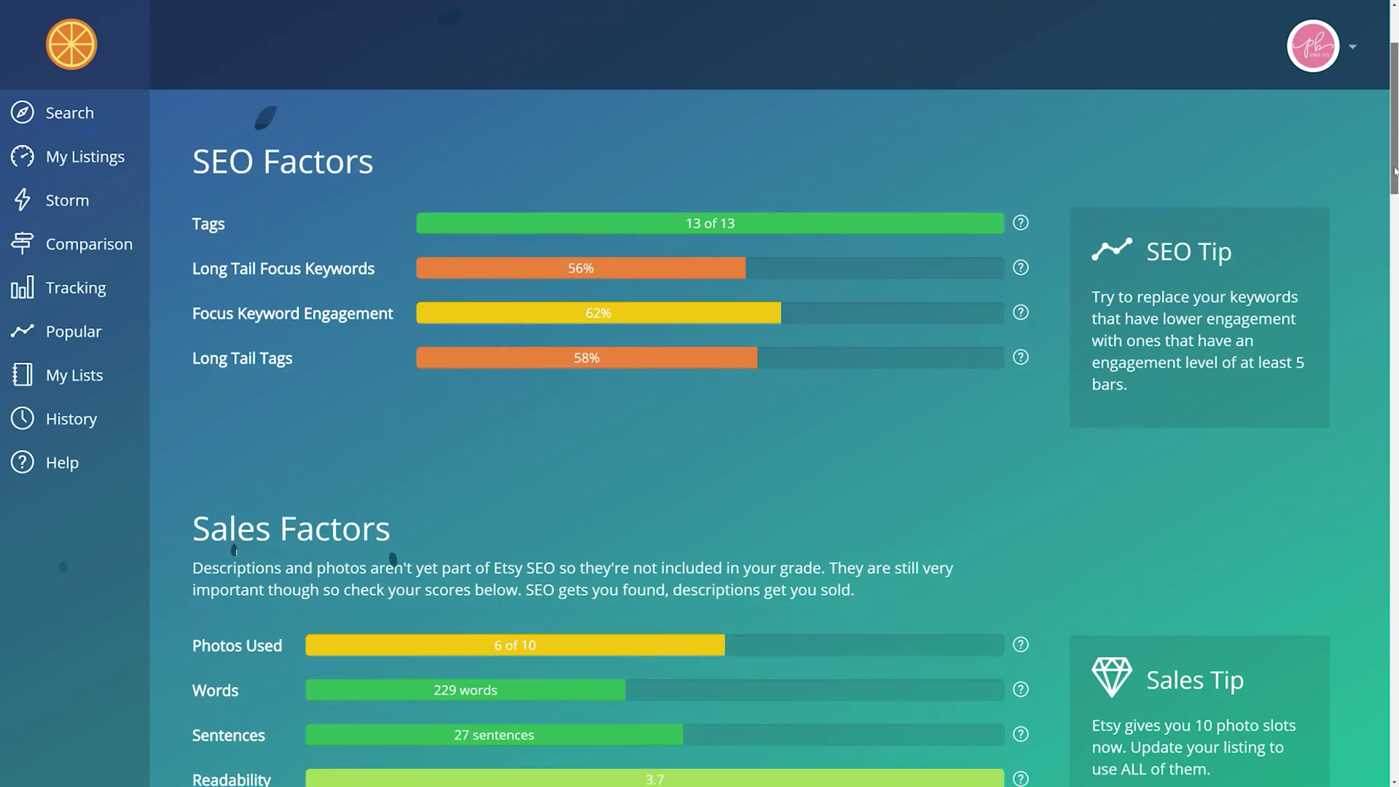
{"action": "scroll", "coordinate": [700, 437], "scroll_direction": "down", "scroll_amount": 6}
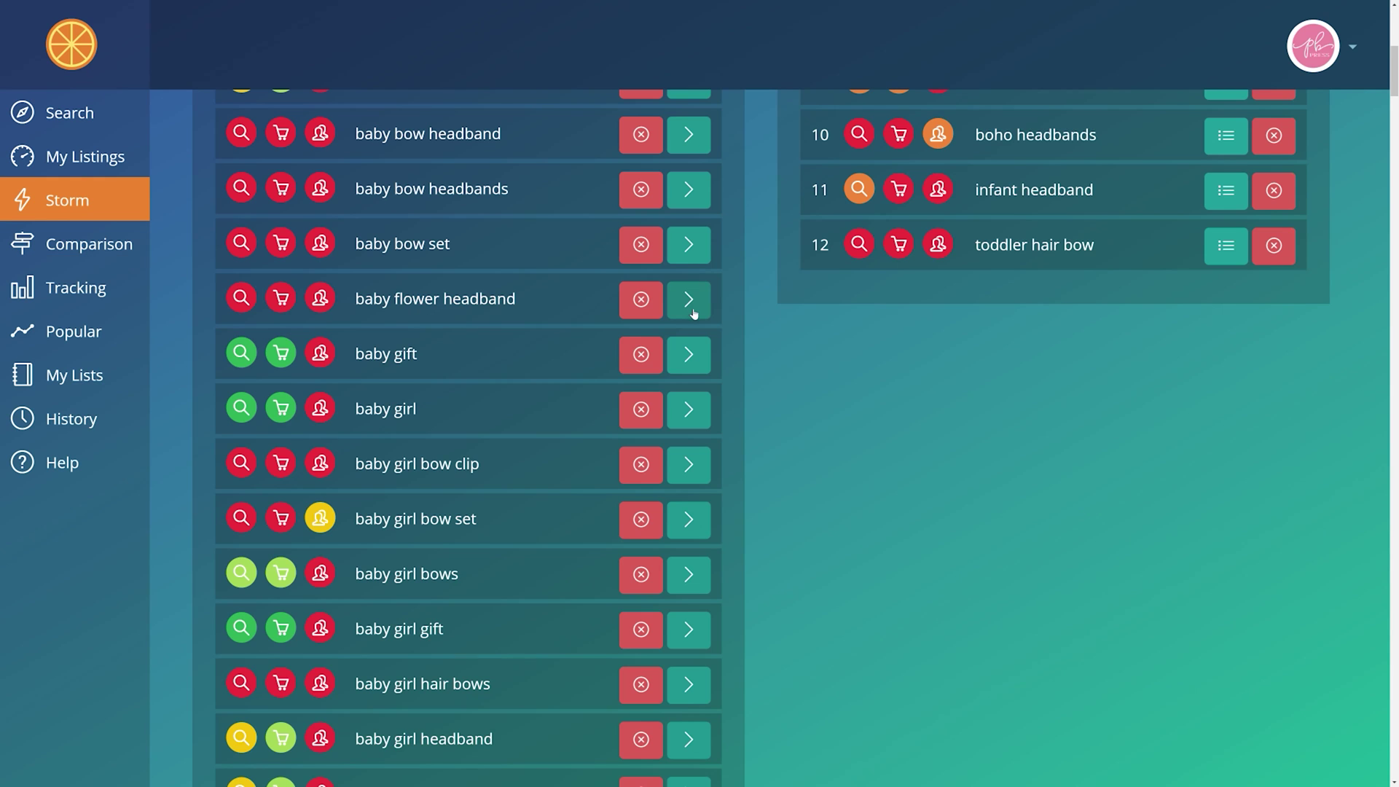
{"action": "left_click", "coordinate": [693, 365]}
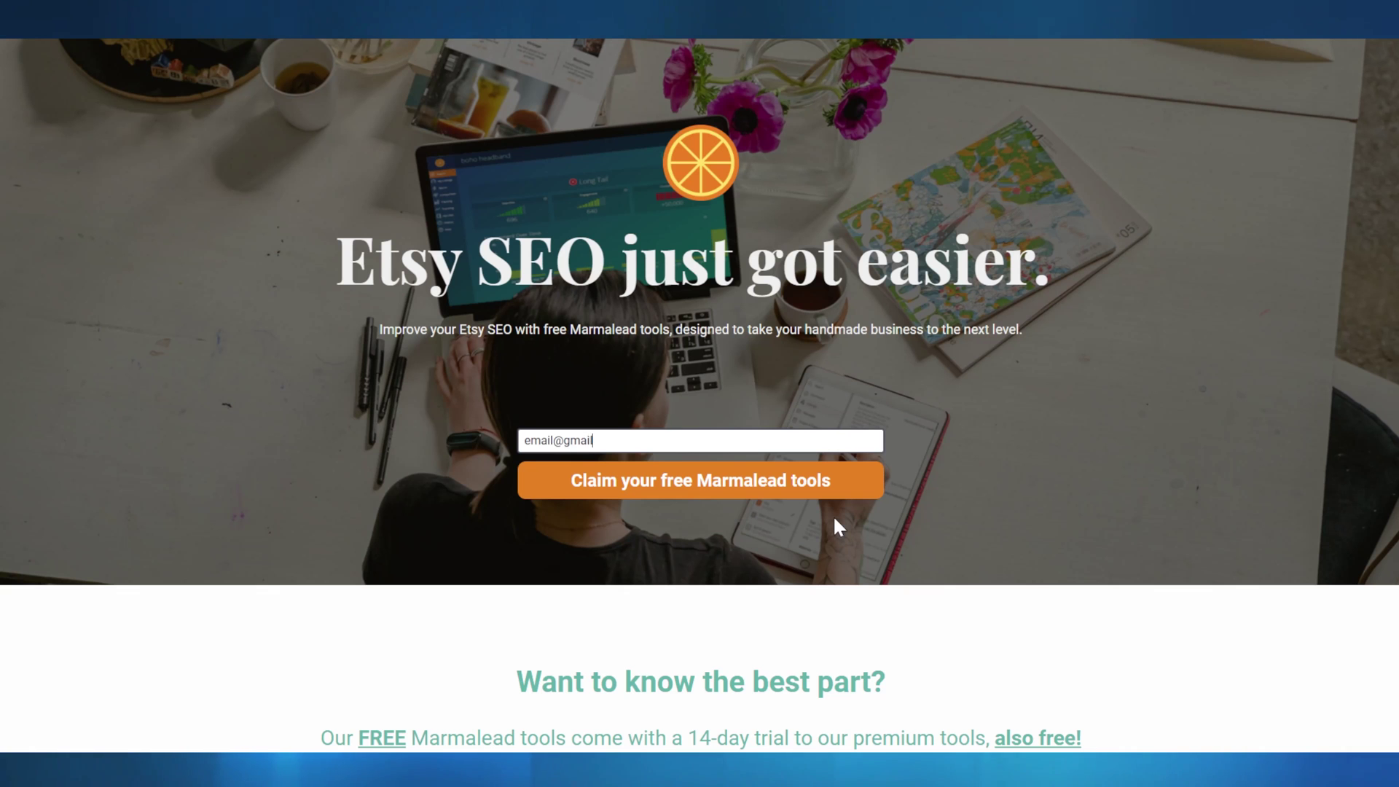
Finish entering the e-mail address on the sign-up page and claim the free Marmalead tools.
{"action": "type", "text": ".com"}
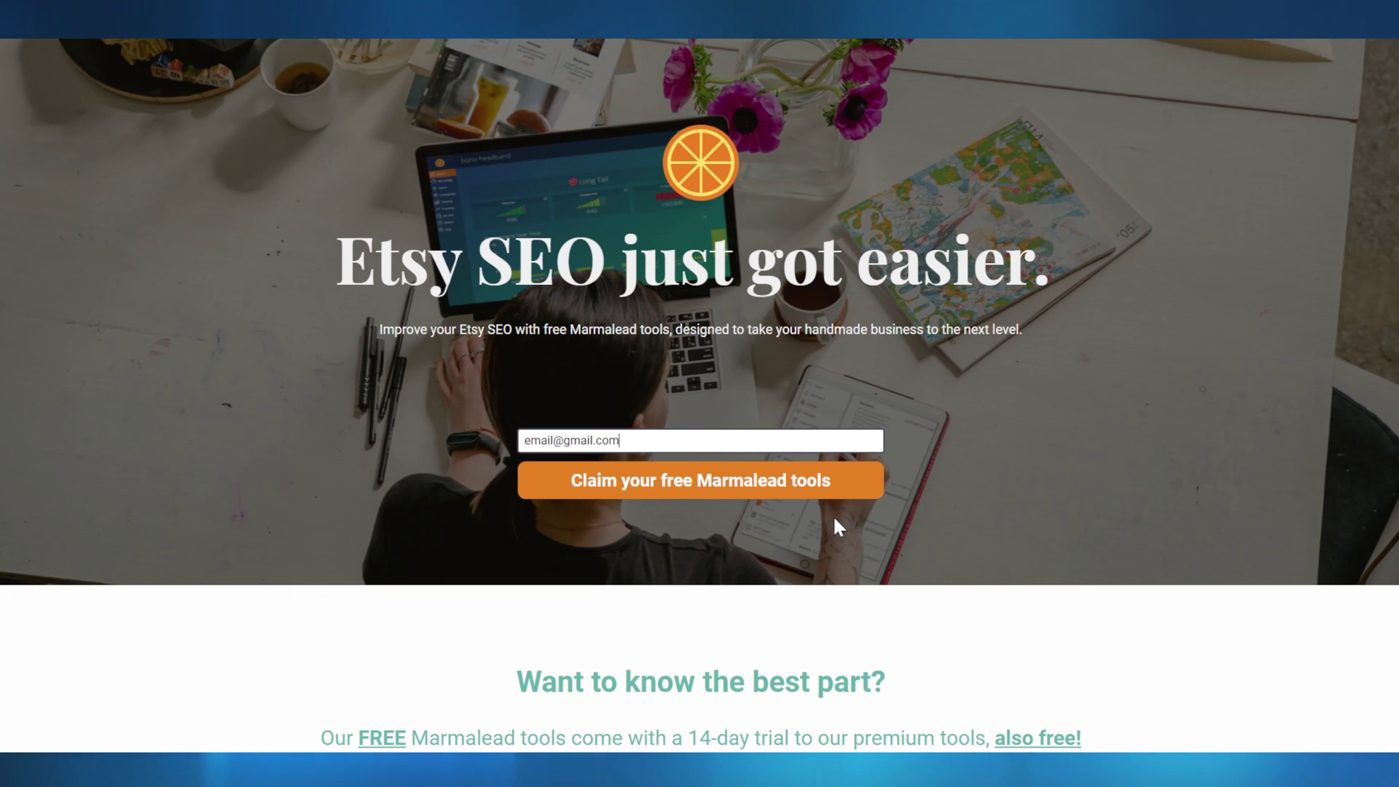
{"action": "left_click", "coordinate": [776, 489]}
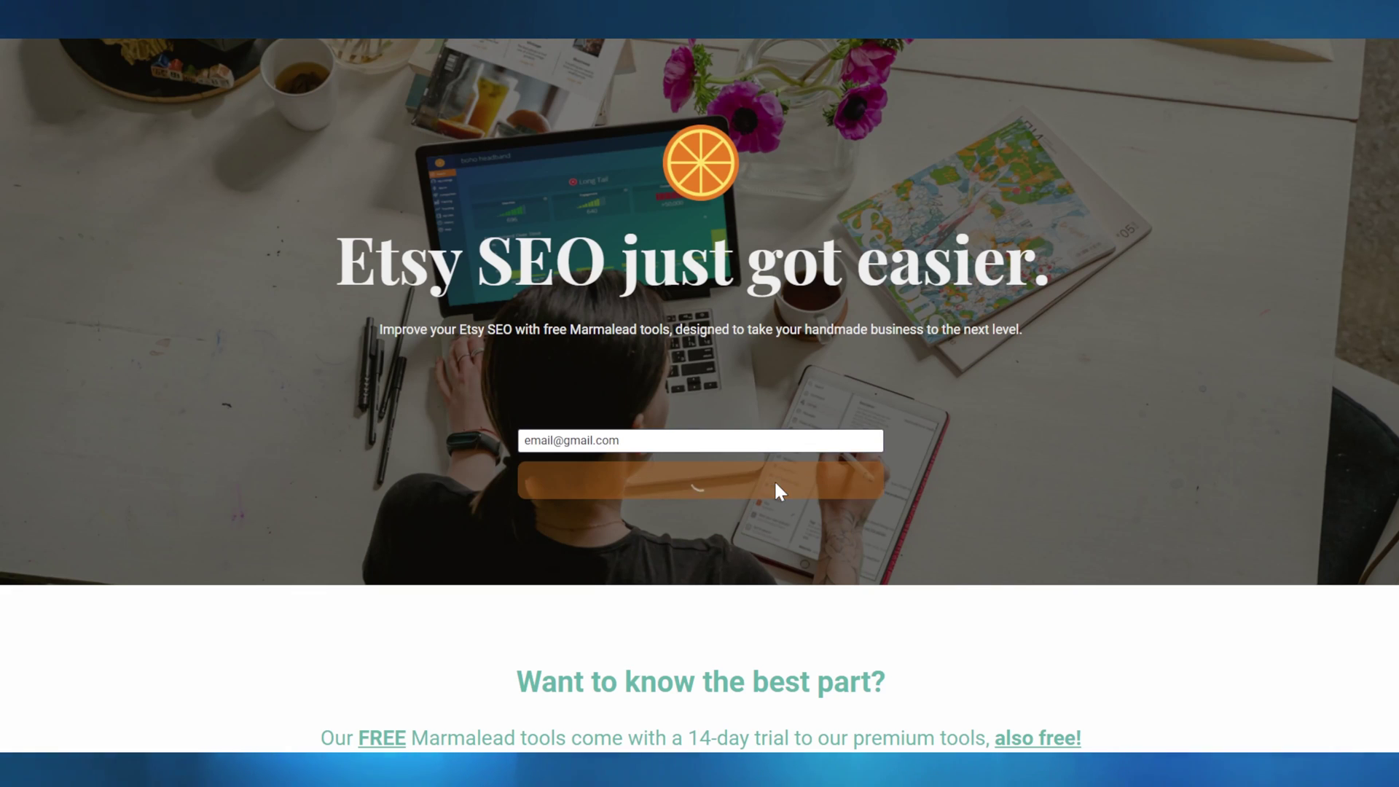
{"action": "scroll", "coordinate": [774, 479], "scroll_direction": "down", "scroll_amount": 1}
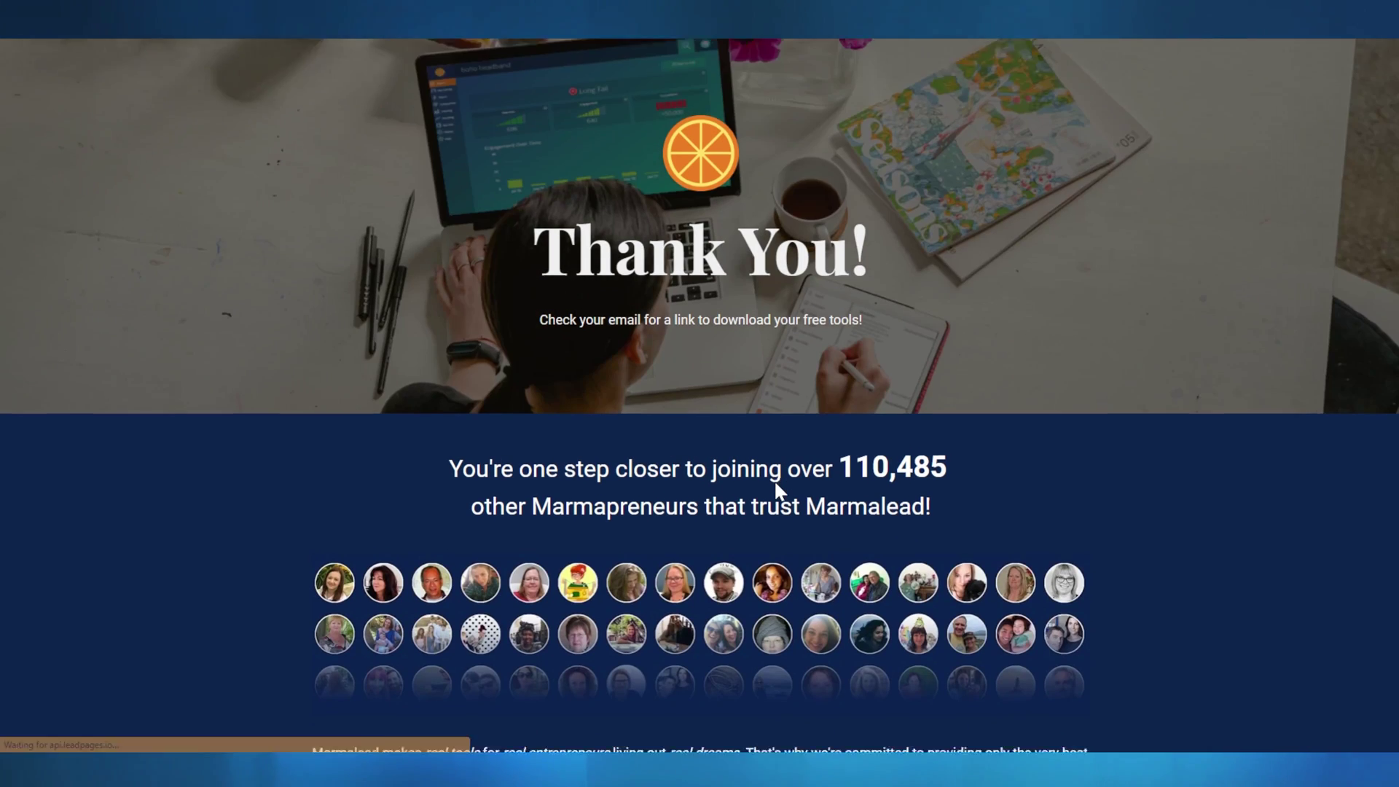
{"action": "scroll", "coordinate": [1281, 526], "scroll_direction": "down", "scroll_amount": 3}
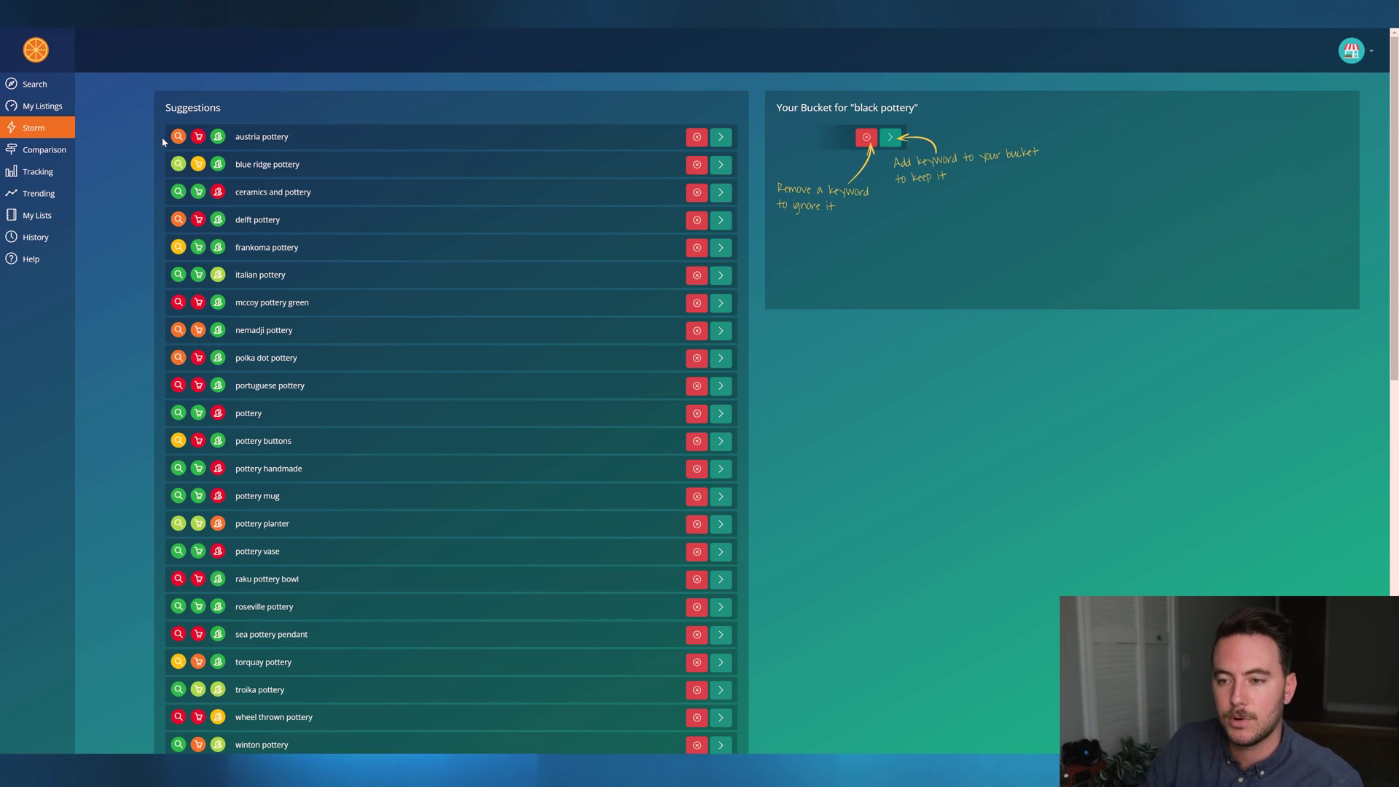
Dismiss the austria, blue ridge, delft and frankoma pottery suggestions, and add ceramics and pottery and italian pottery to the black pottery bucket.
{"action": "mouse_move", "coordinate": [178, 144]}
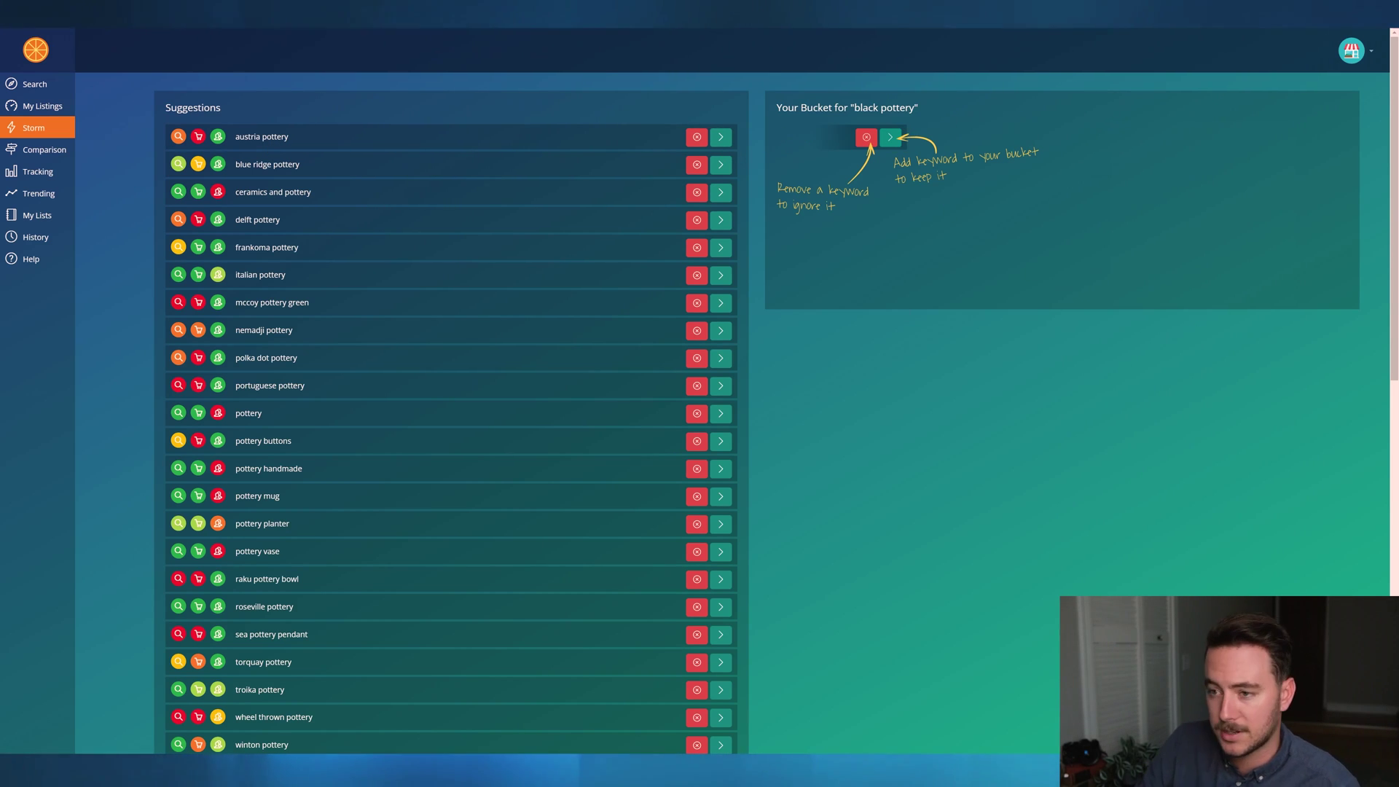
{"action": "left_click", "coordinate": [693, 139]}
{"action": "left_click", "coordinate": [695, 138]}
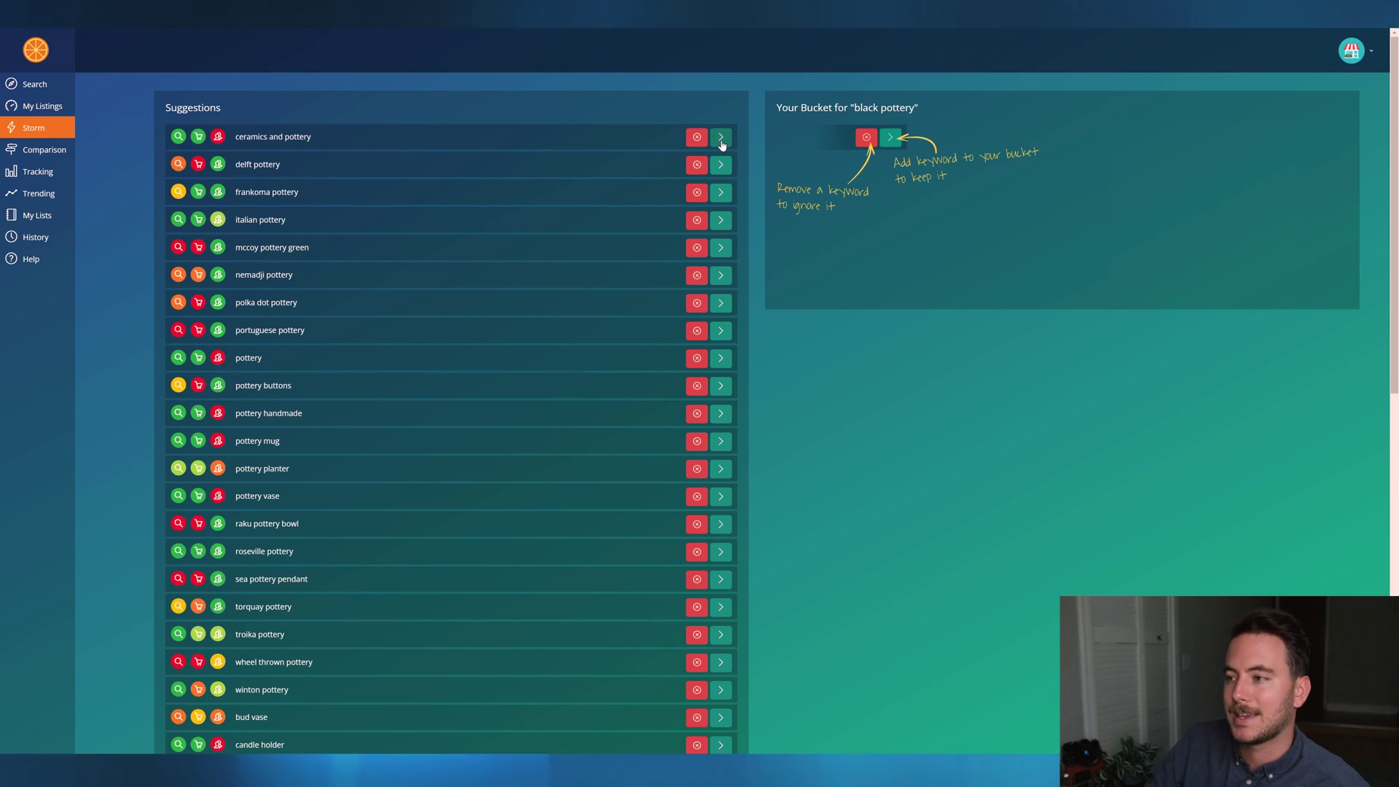
{"action": "left_click", "coordinate": [720, 139]}
{"action": "left_click", "coordinate": [697, 138]}
{"action": "left_click", "coordinate": [698, 137]}
{"action": "left_click", "coordinate": [721, 138]}
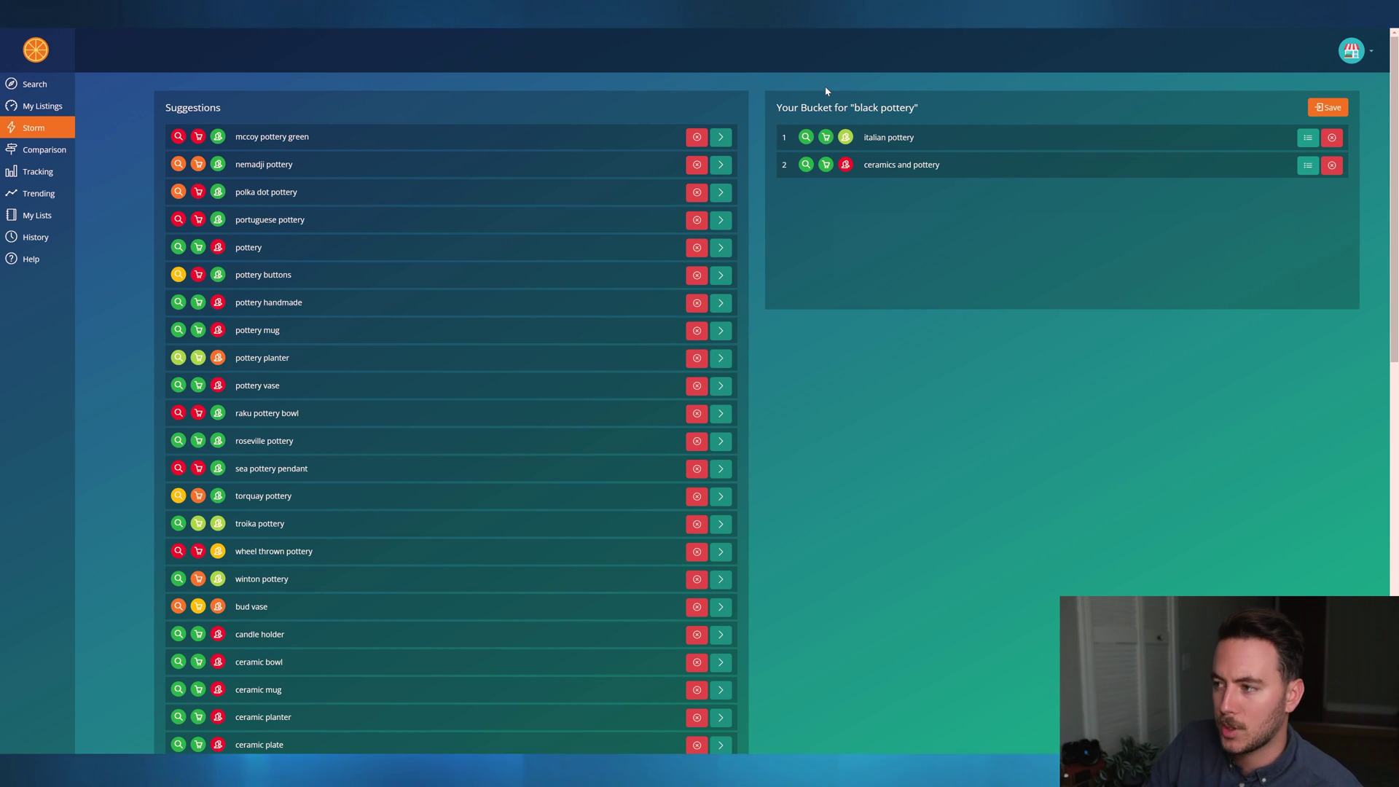
Dismiss mccoy pottery green, nemadji pottery, polka dot pottery, portuguese pottery and pottery buttons, and add pottery and pottery handmade to the bucket.
{"action": "left_click", "coordinate": [697, 138]}
{"action": "left_click", "coordinate": [697, 138]}
{"action": "left_click", "coordinate": [697, 138]}
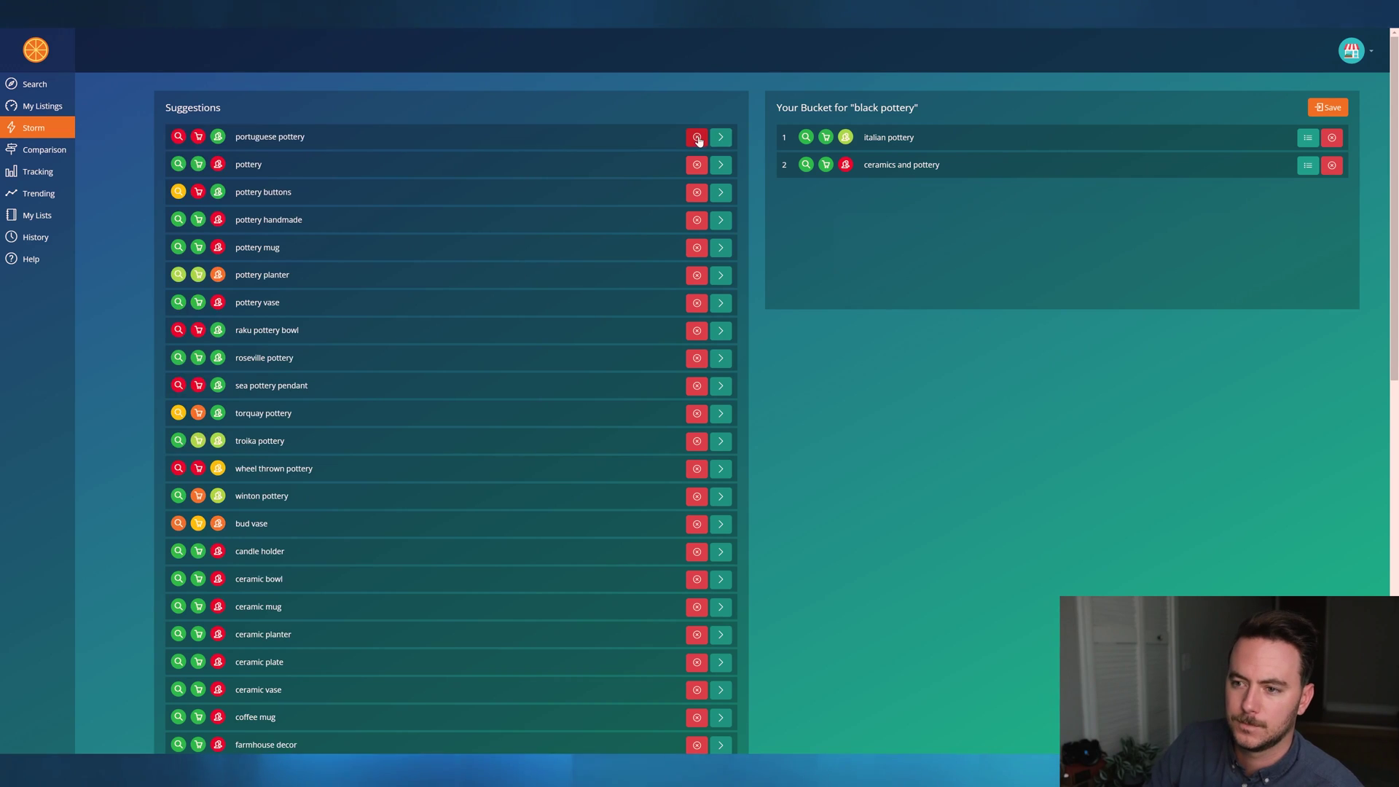
{"action": "left_click", "coordinate": [697, 138]}
{"action": "left_click", "coordinate": [720, 138]}
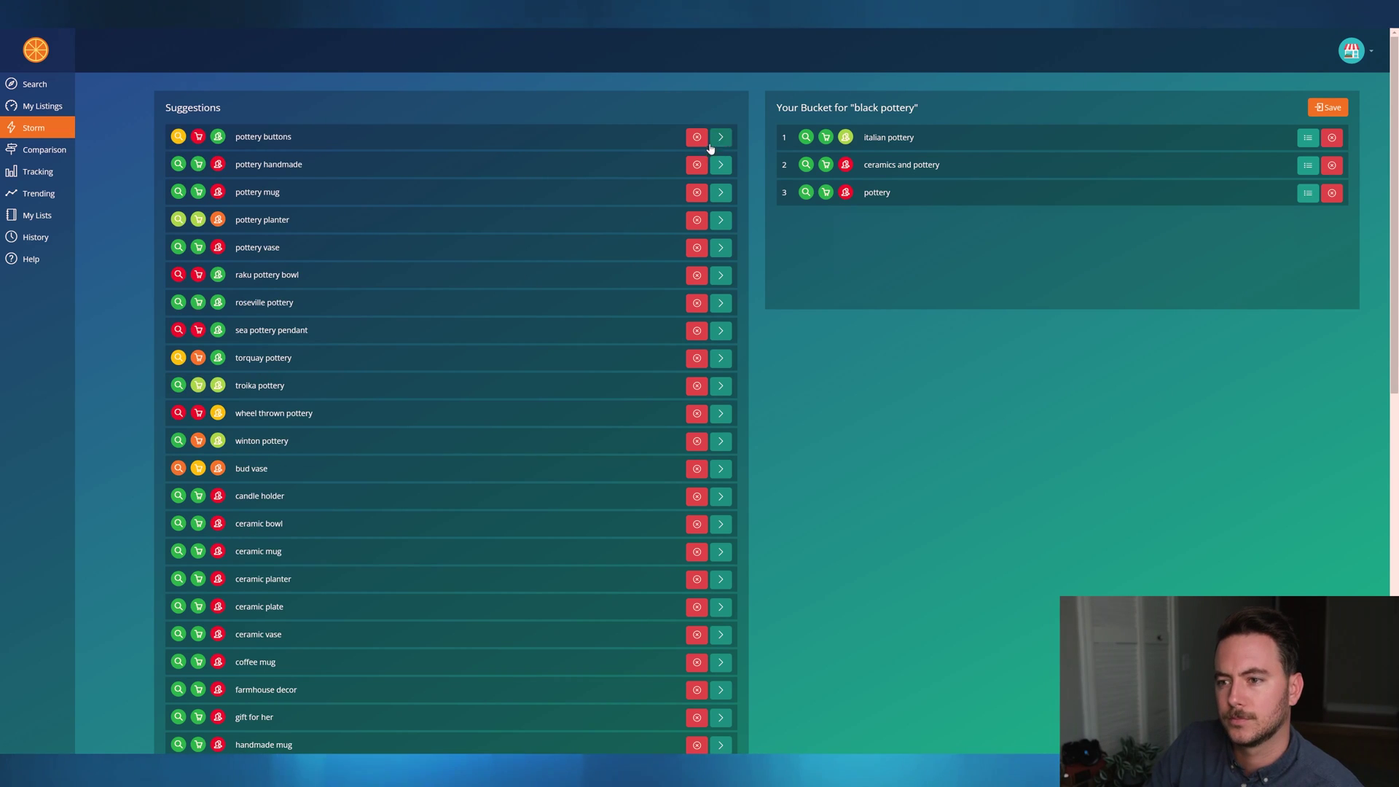
{"action": "left_click", "coordinate": [697, 142]}
{"action": "left_click", "coordinate": [720, 144]}
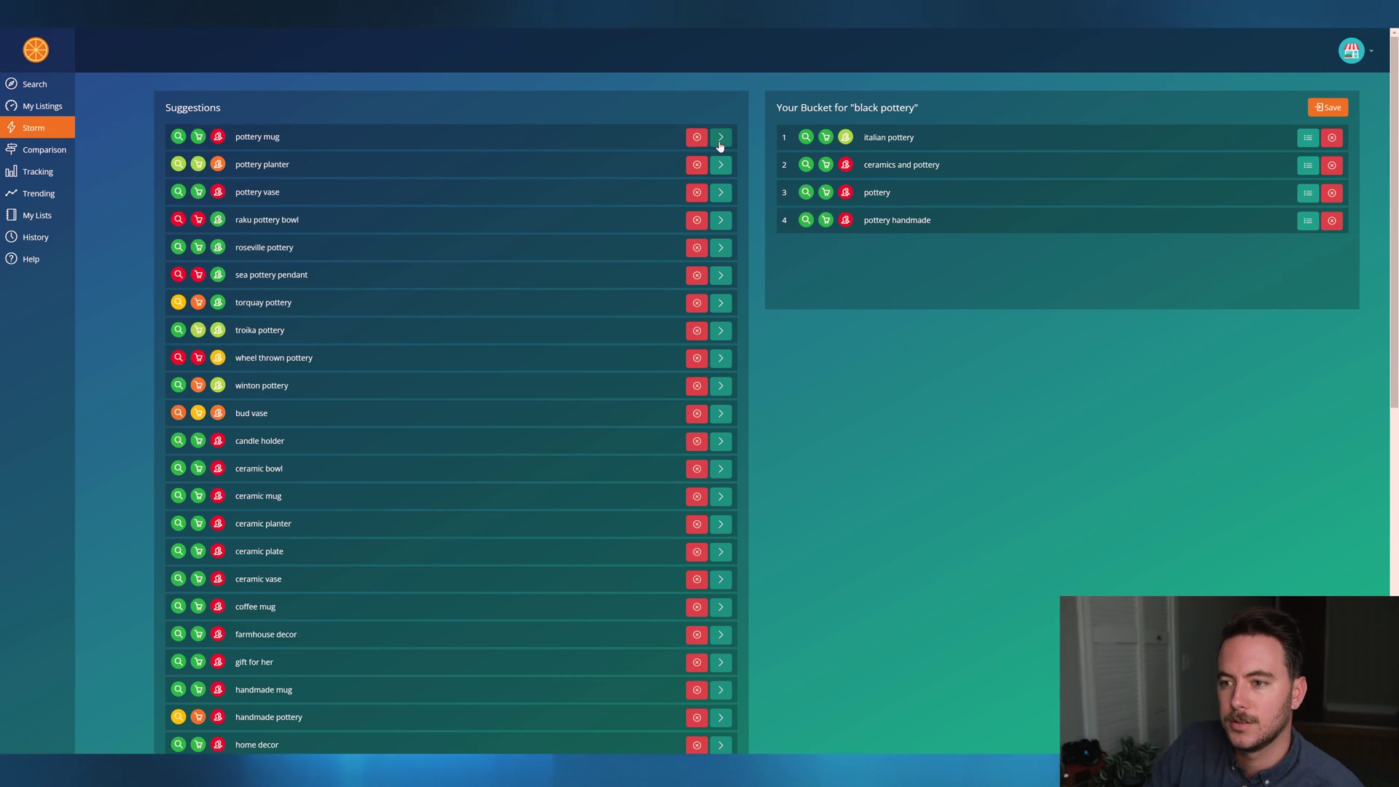
Add pottery mug, pottery planter, pottery vase and roseville pottery to the bucket, dismissing the raku pottery bowl suggestion.
{"action": "left_click", "coordinate": [720, 143]}
{"action": "left_click", "coordinate": [722, 145]}
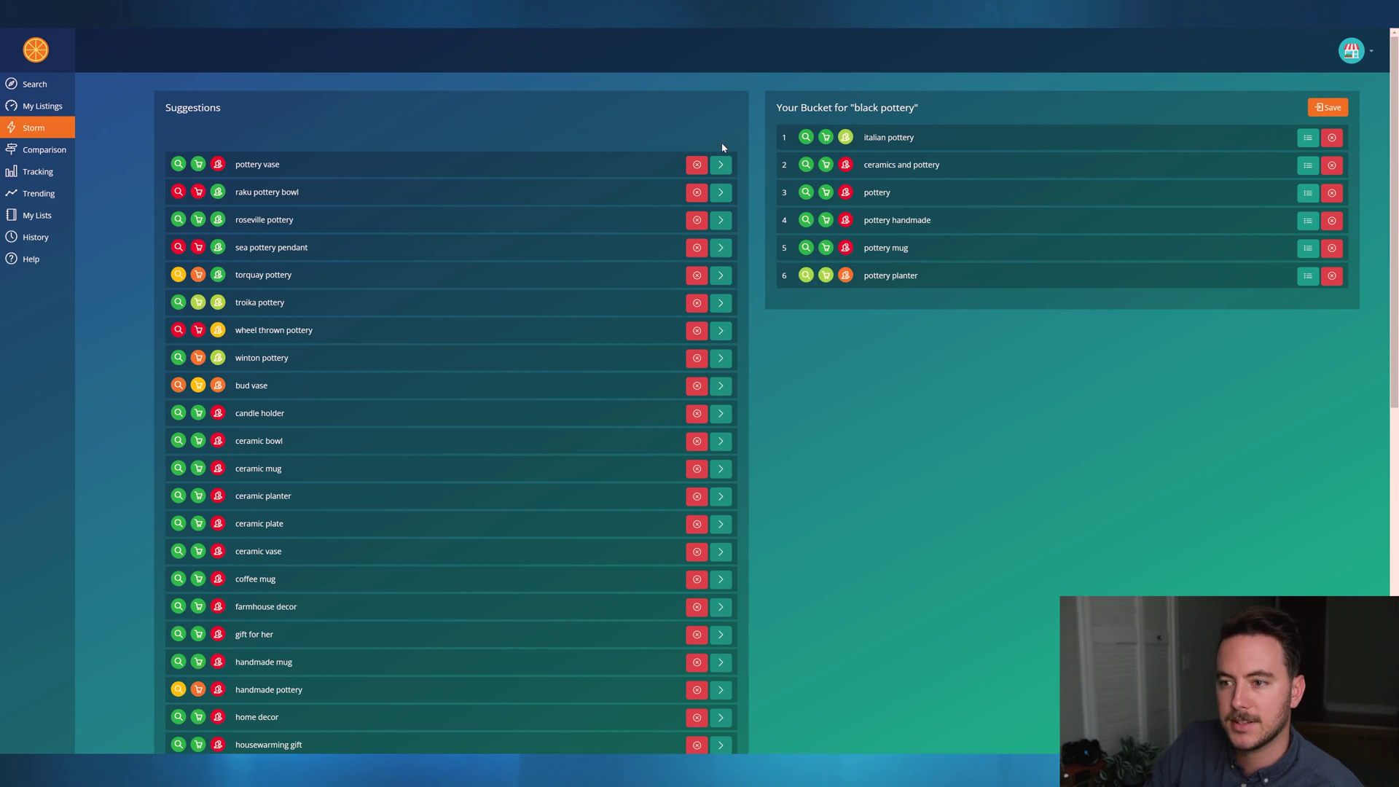
{"action": "left_click", "coordinate": [720, 139]}
{"action": "left_click", "coordinate": [697, 138]}
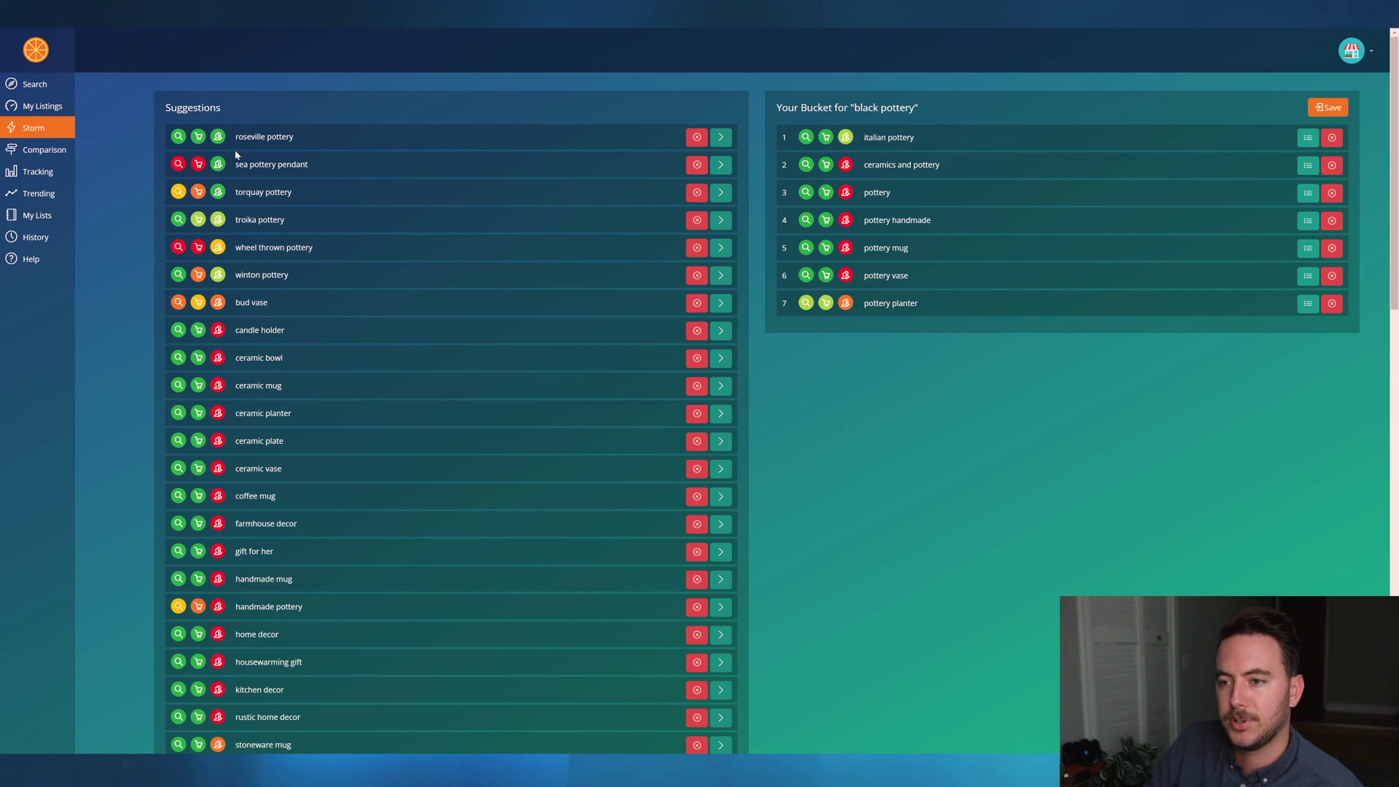
{"action": "left_click", "coordinate": [723, 143]}
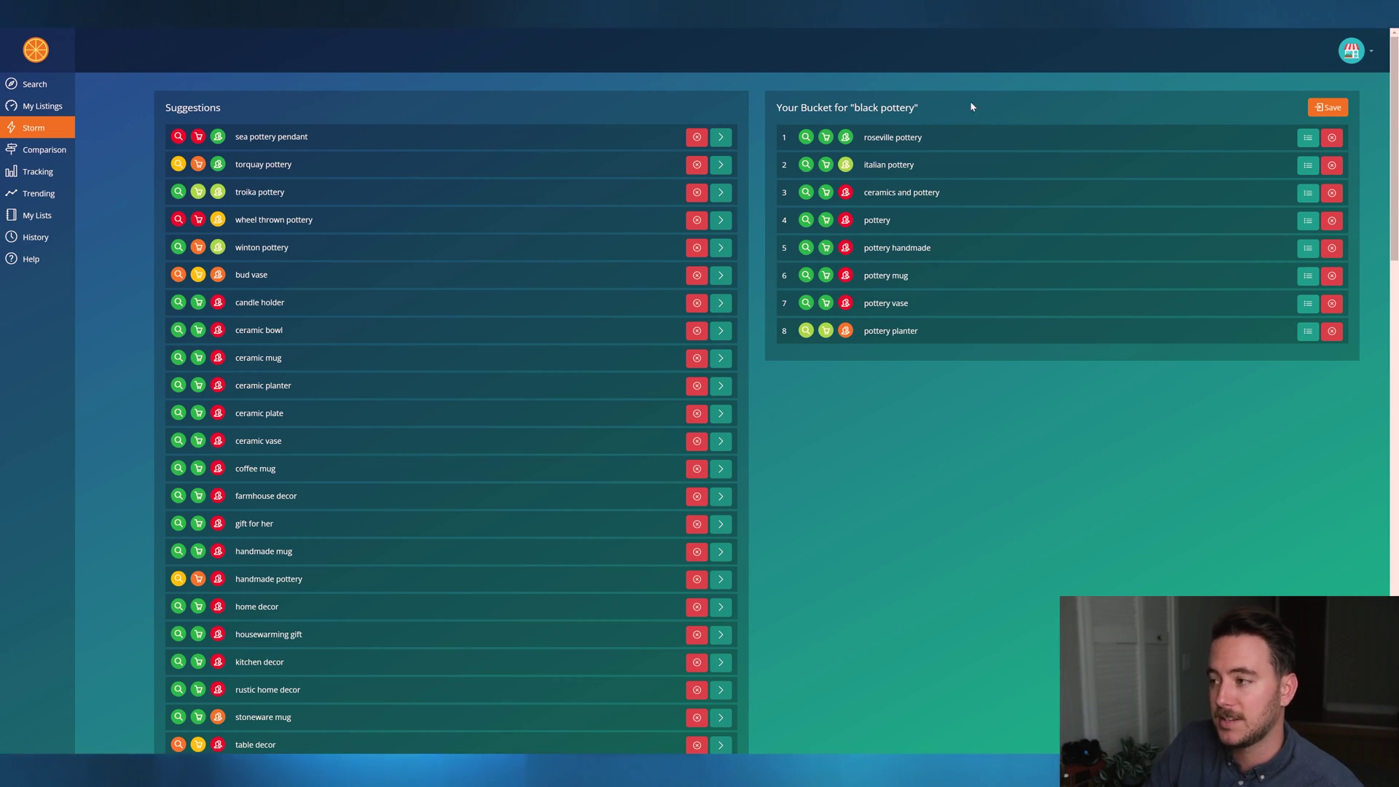
Dismiss the sea pottery pendant and torquay pottery suggestions, and add troika pottery and wheel thrown pottery to the bucket.
{"action": "left_click", "coordinate": [697, 140]}
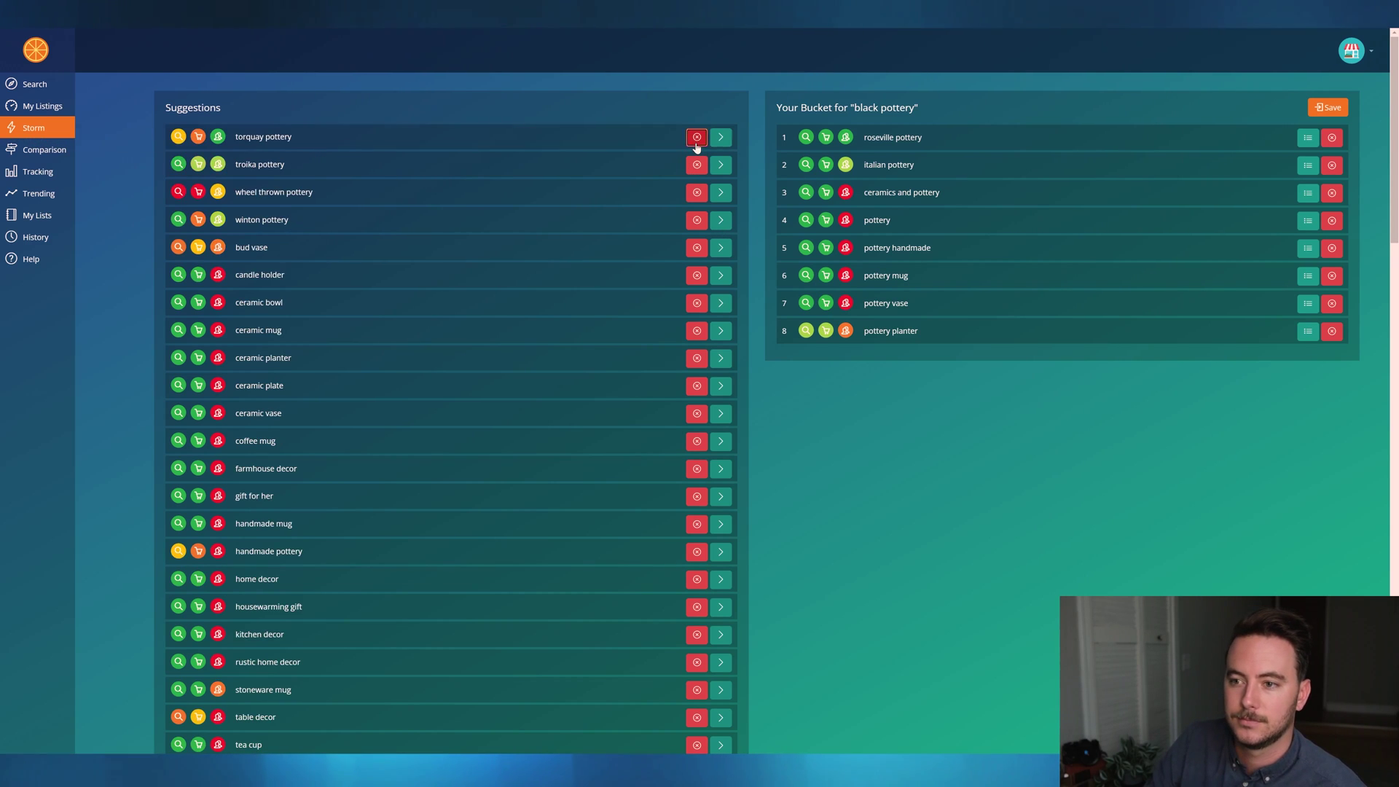
{"action": "left_click", "coordinate": [697, 138]}
{"action": "left_click", "coordinate": [723, 140]}
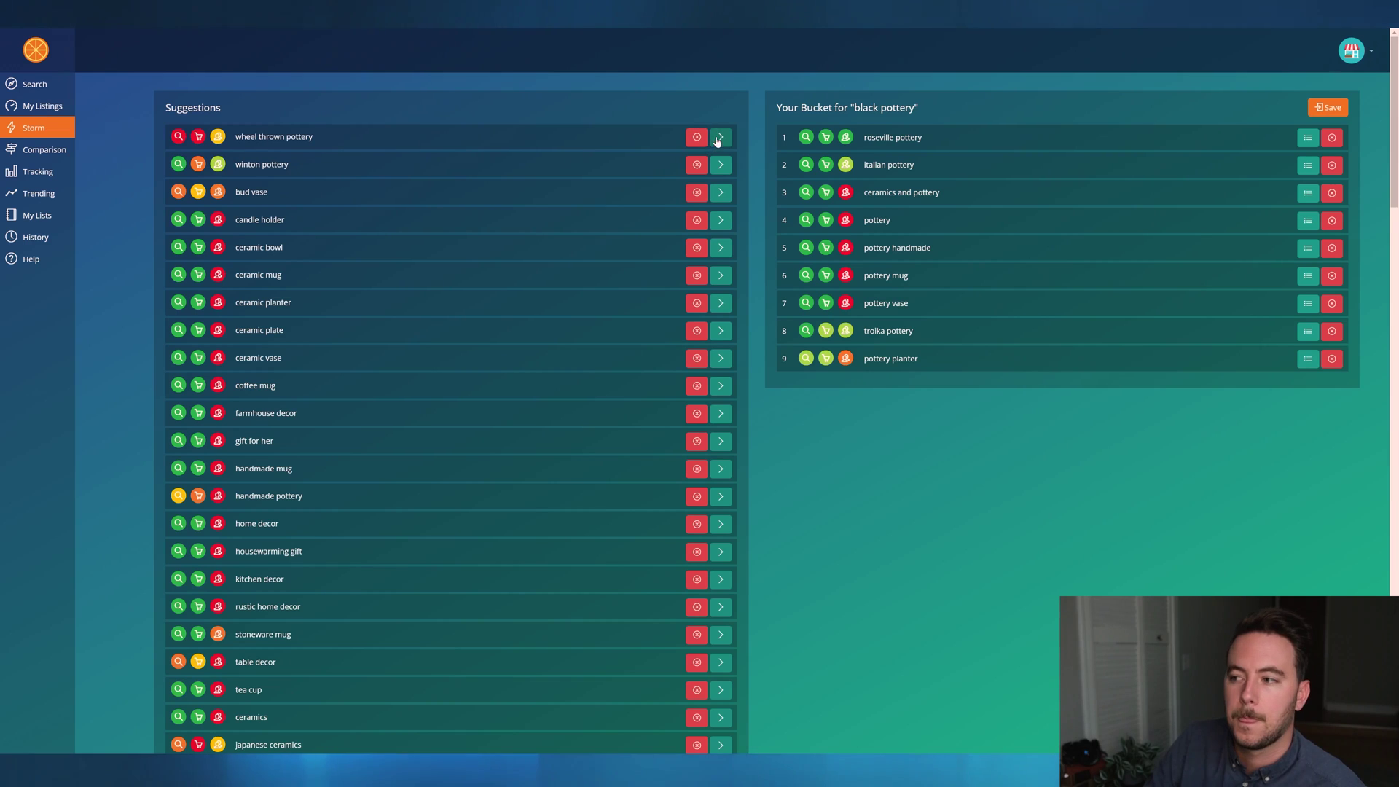
{"action": "left_click", "coordinate": [721, 139]}
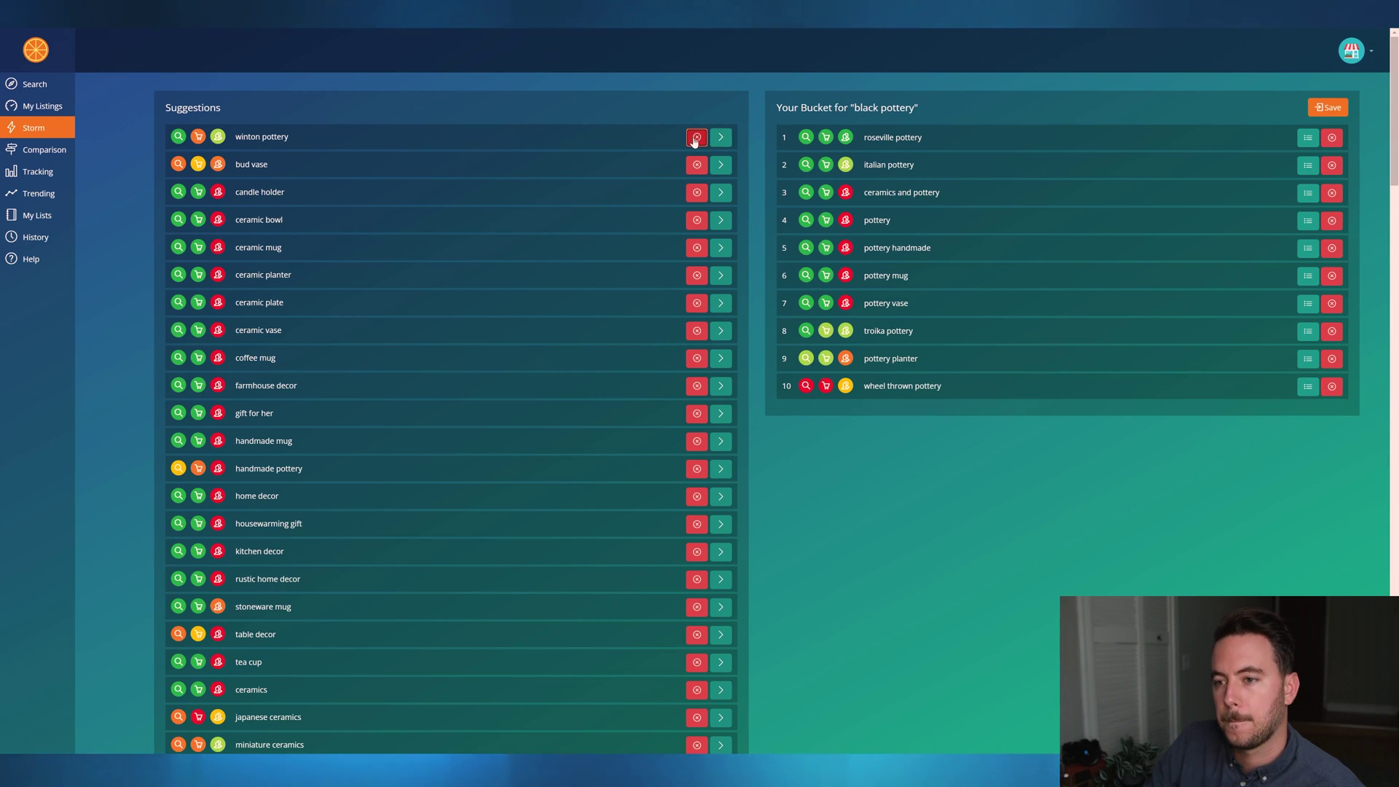
Dismiss winton pottery, bud vase and candle holder, and add ceramic bowl, ceramic mug, ceramic planter and ceramic plate to the bucket.
{"action": "left_click", "coordinate": [696, 138]}
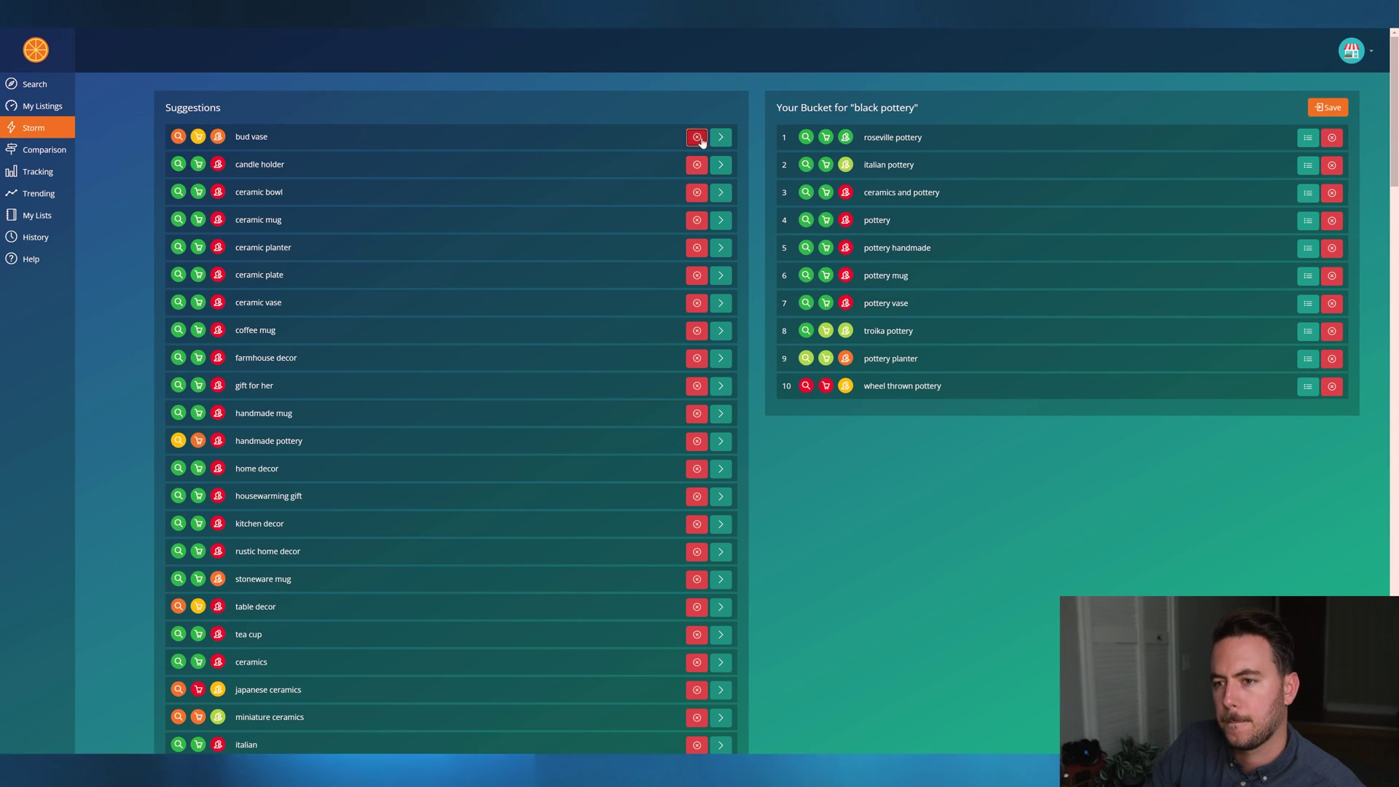
{"action": "left_click", "coordinate": [702, 140]}
{"action": "left_click", "coordinate": [696, 138]}
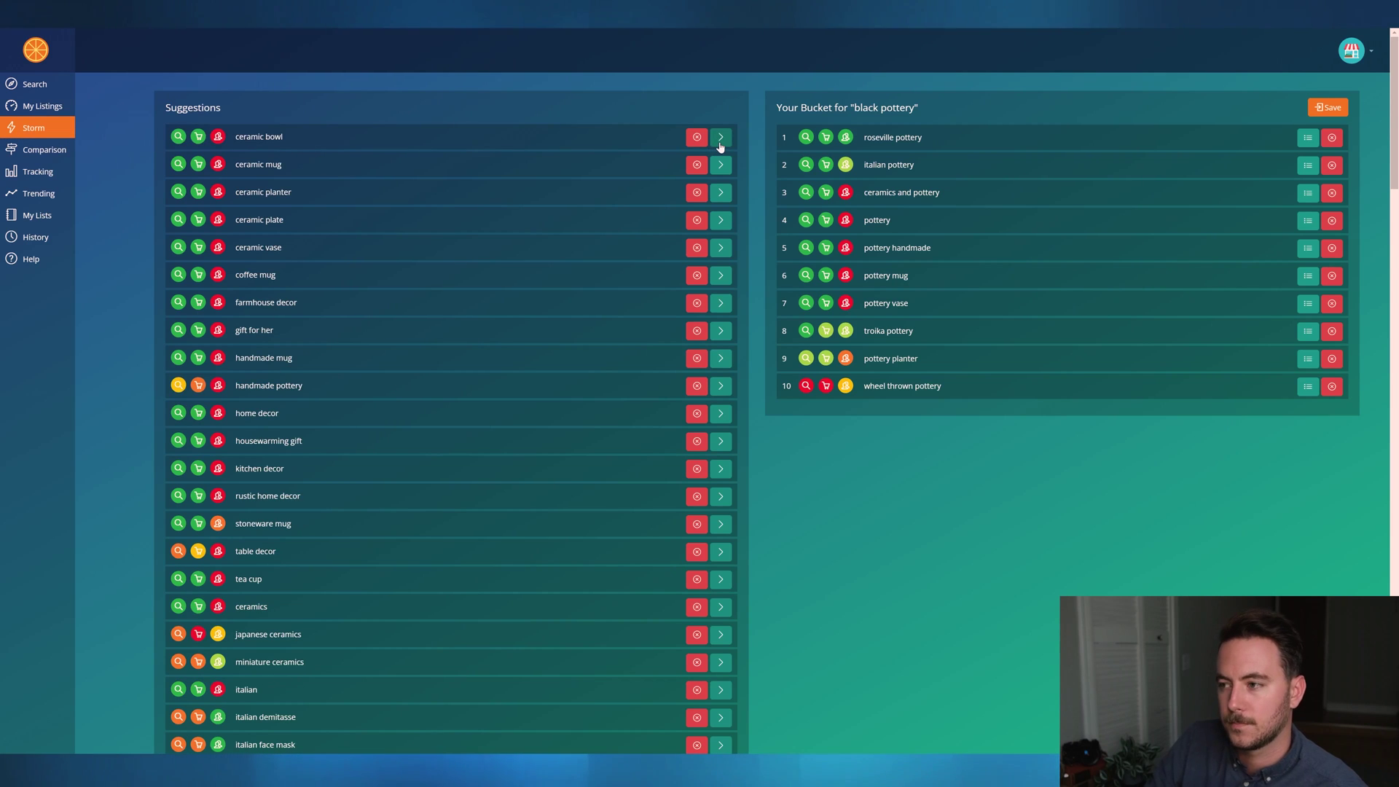
{"action": "left_click", "coordinate": [720, 139]}
{"action": "left_click", "coordinate": [720, 138]}
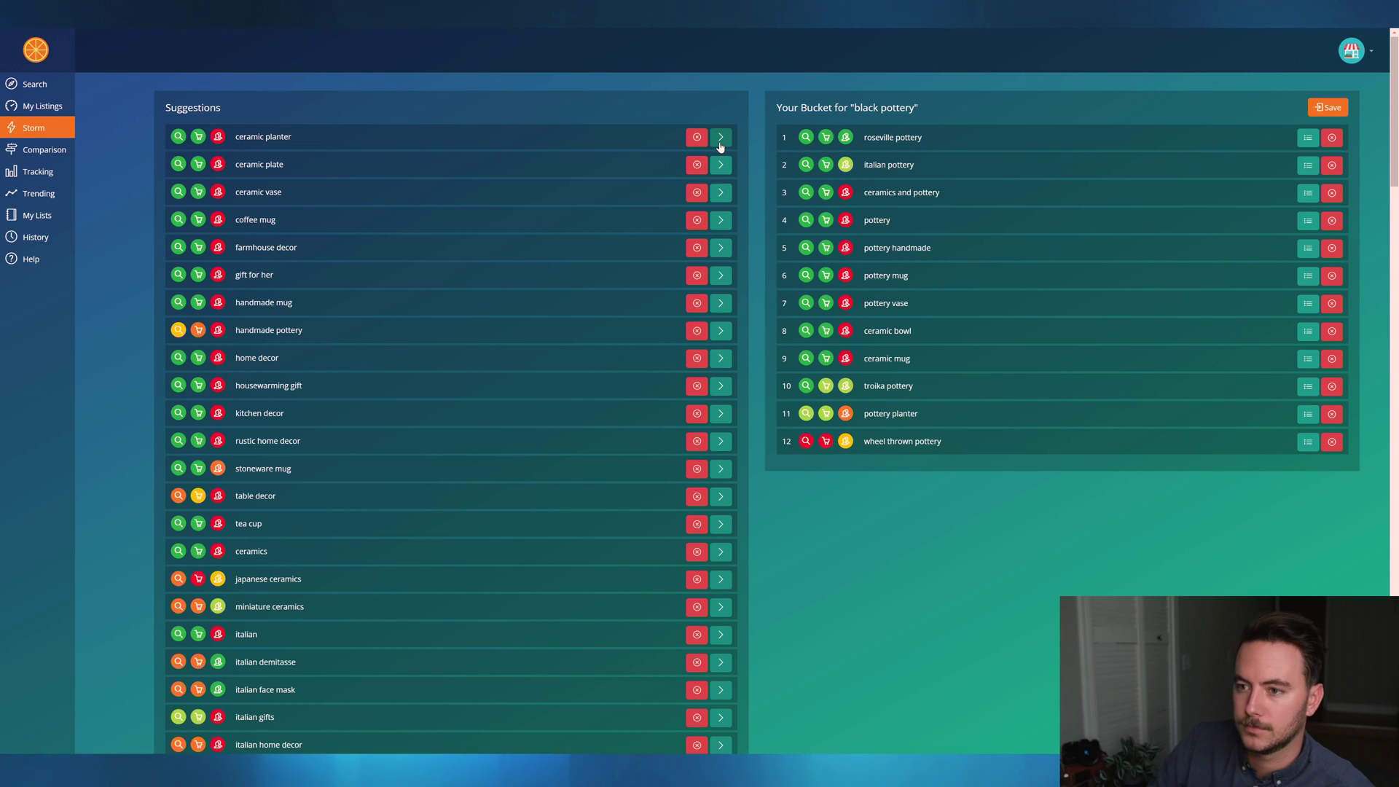
{"action": "left_click", "coordinate": [720, 139]}
{"action": "left_click", "coordinate": [720, 139]}
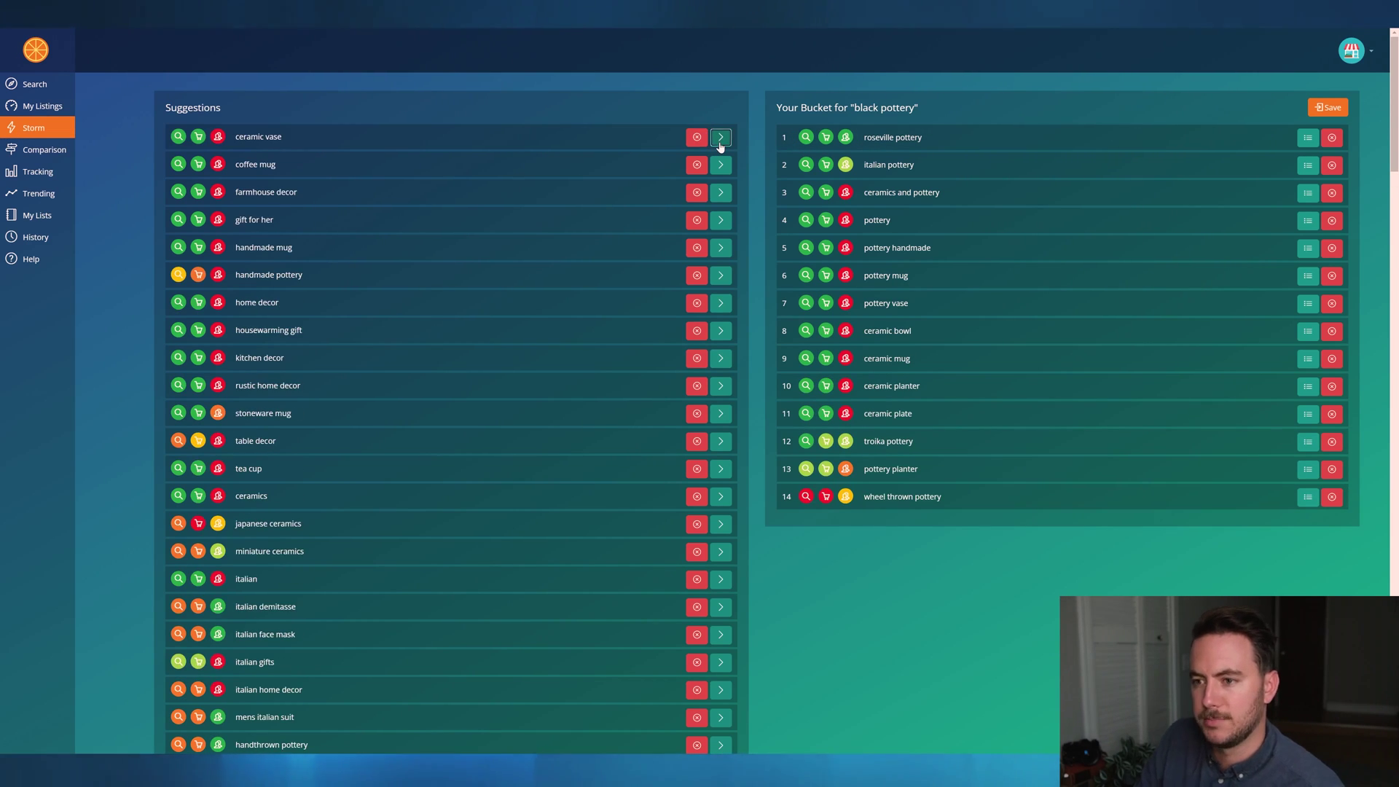
Add the ceramic vase, coffee mug and farmhouse decor suggestions to the bucket.
{"action": "left_click", "coordinate": [720, 142]}
{"action": "left_click", "coordinate": [720, 142]}
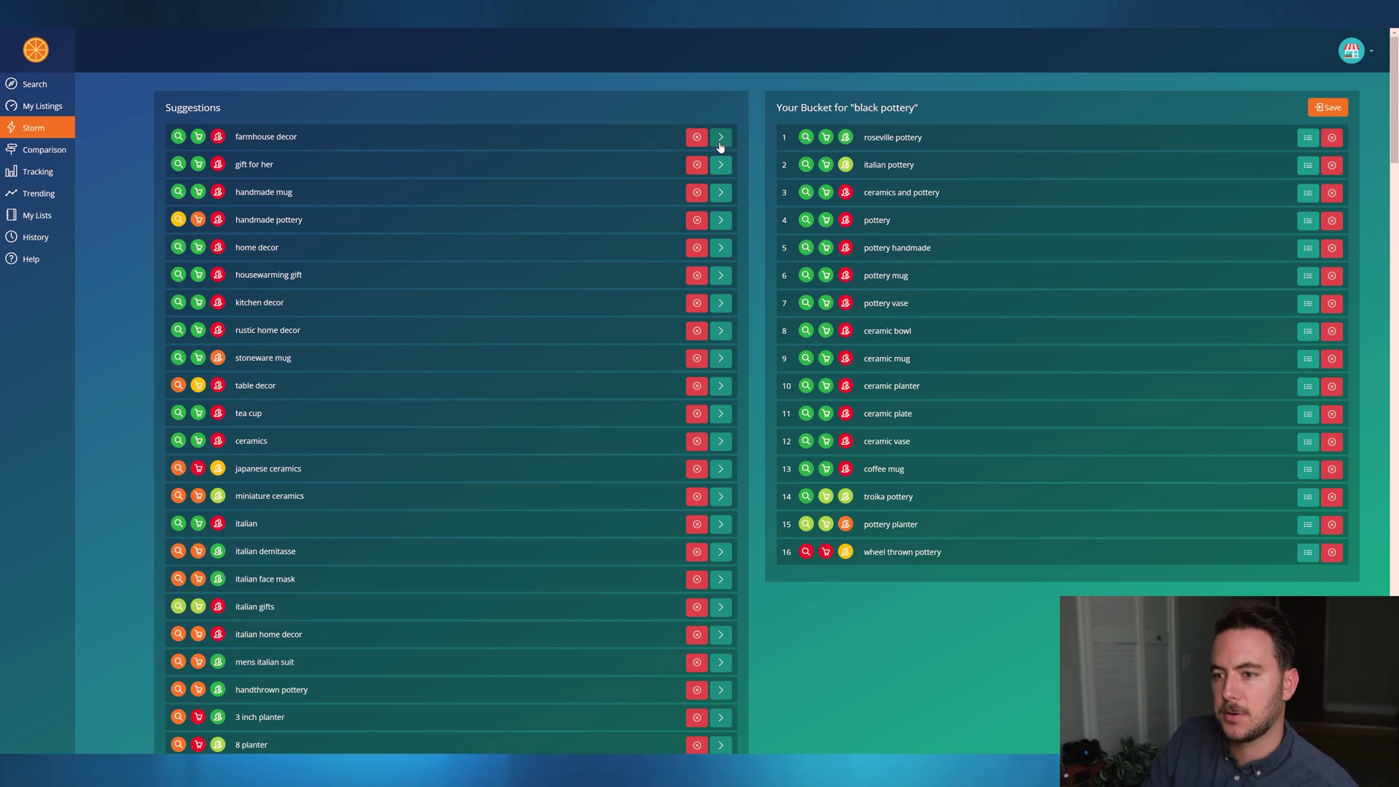
{"action": "left_click", "coordinate": [720, 140]}
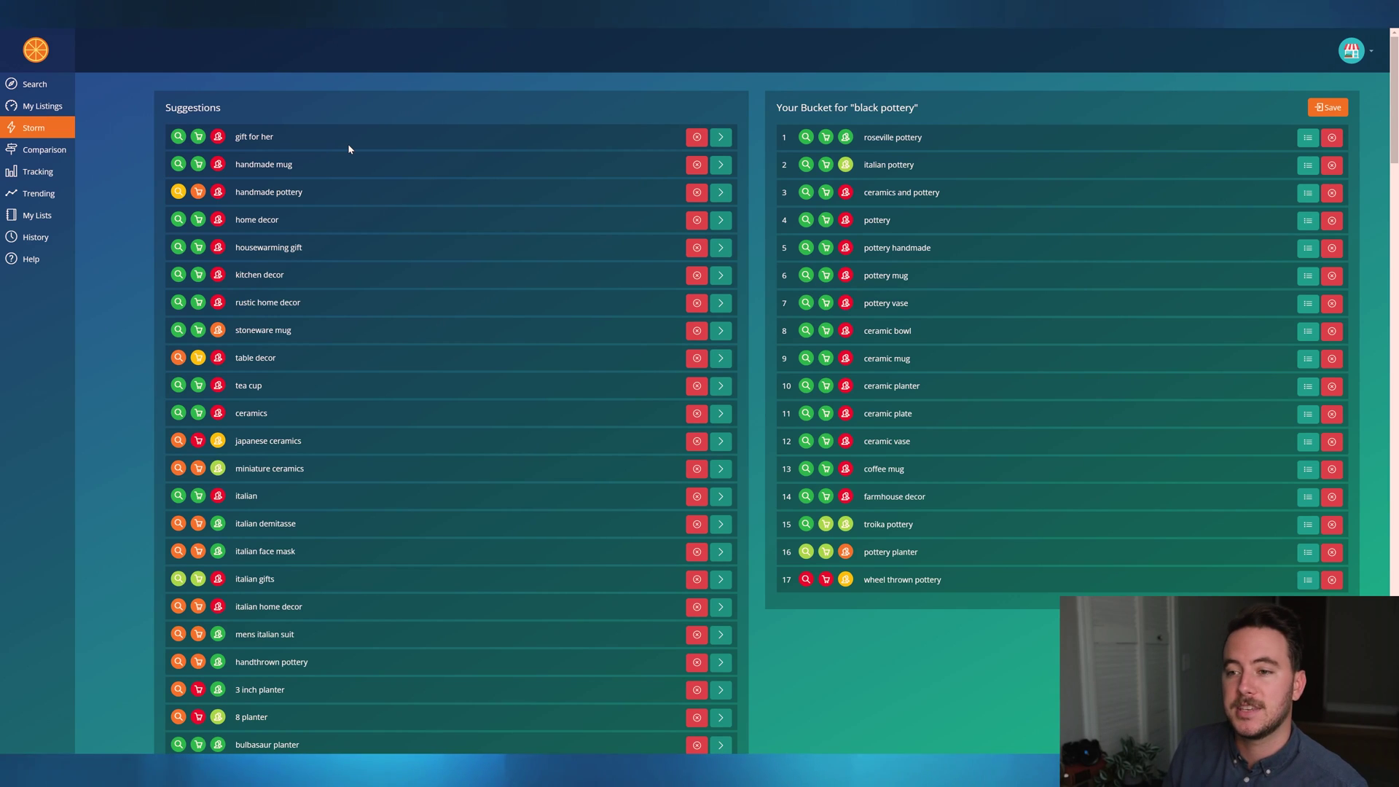
Dismiss the gift for her suggestion, and add handmade mug, handmade pottery and home decor to the bucket.
{"action": "mouse_move", "coordinate": [197, 140]}
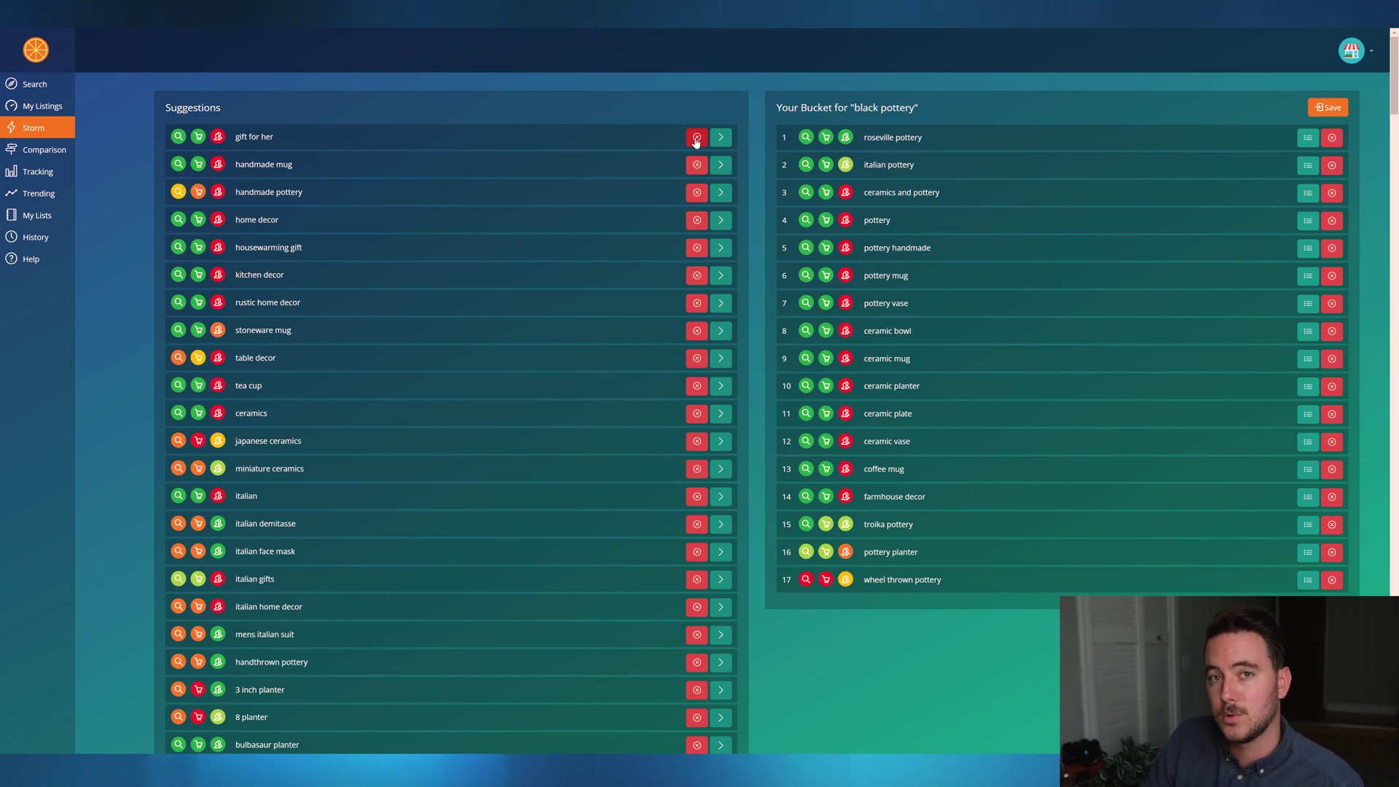
{"action": "mouse_move", "coordinate": [811, 278]}
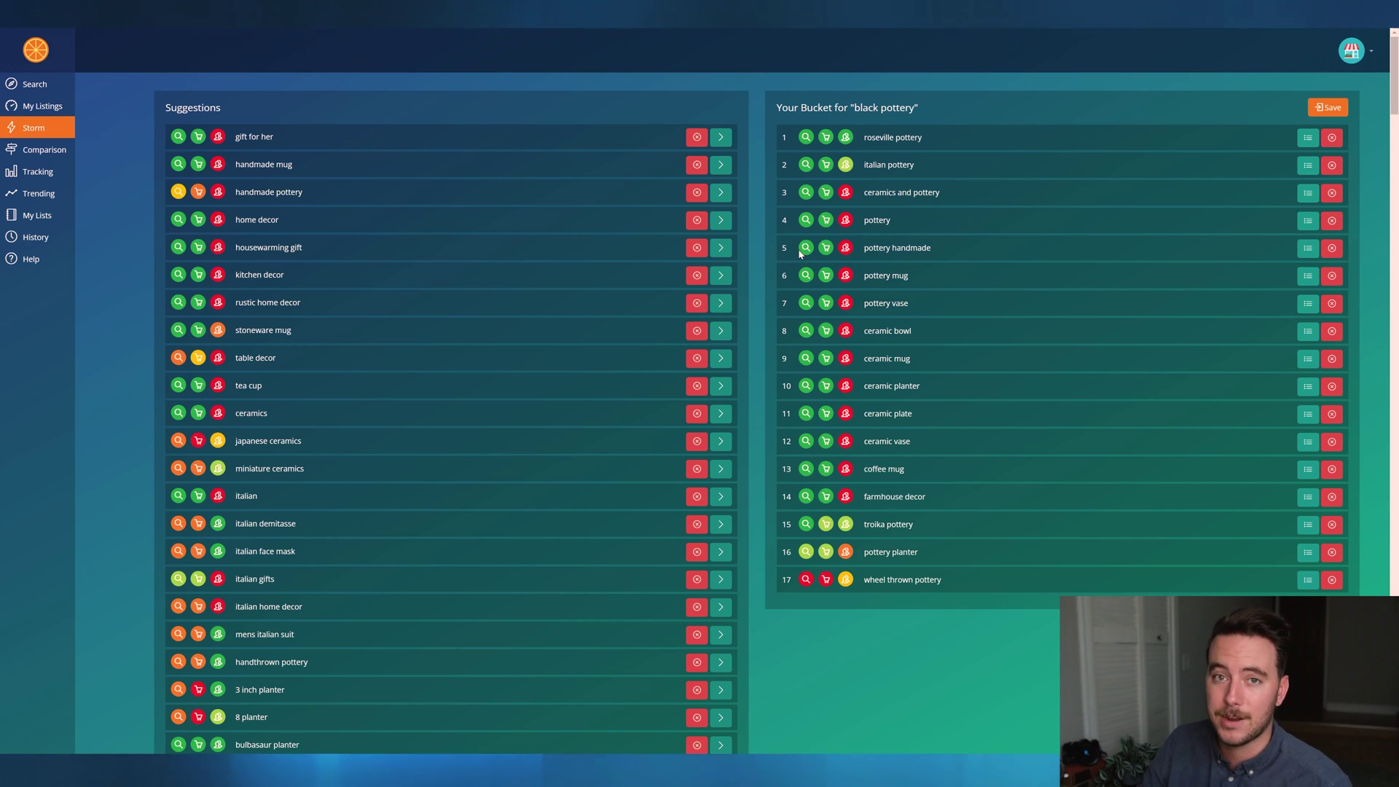
{"action": "left_click", "coordinate": [696, 139]}
{"action": "left_click", "coordinate": [716, 141]}
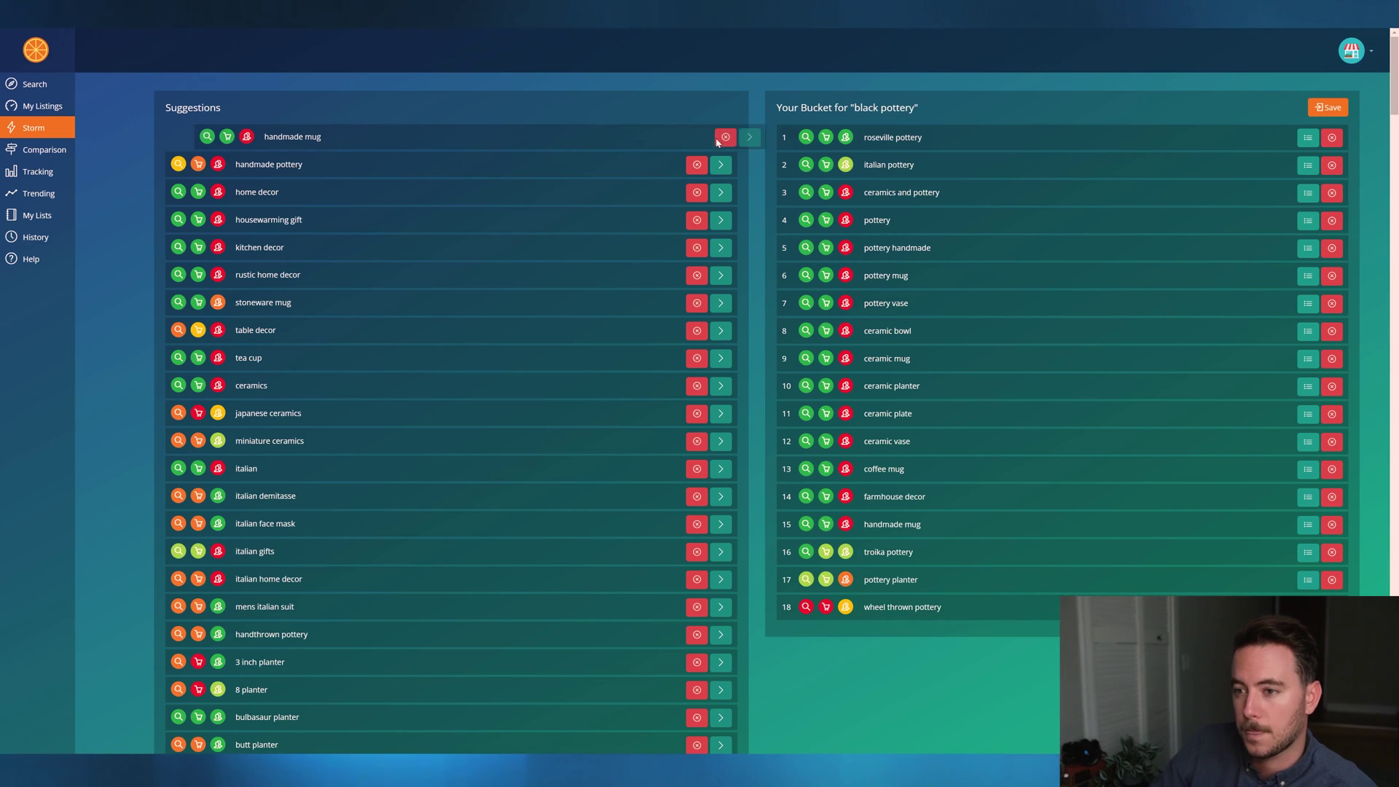
{"action": "left_click", "coordinate": [721, 140]}
{"action": "left_click", "coordinate": [721, 140]}
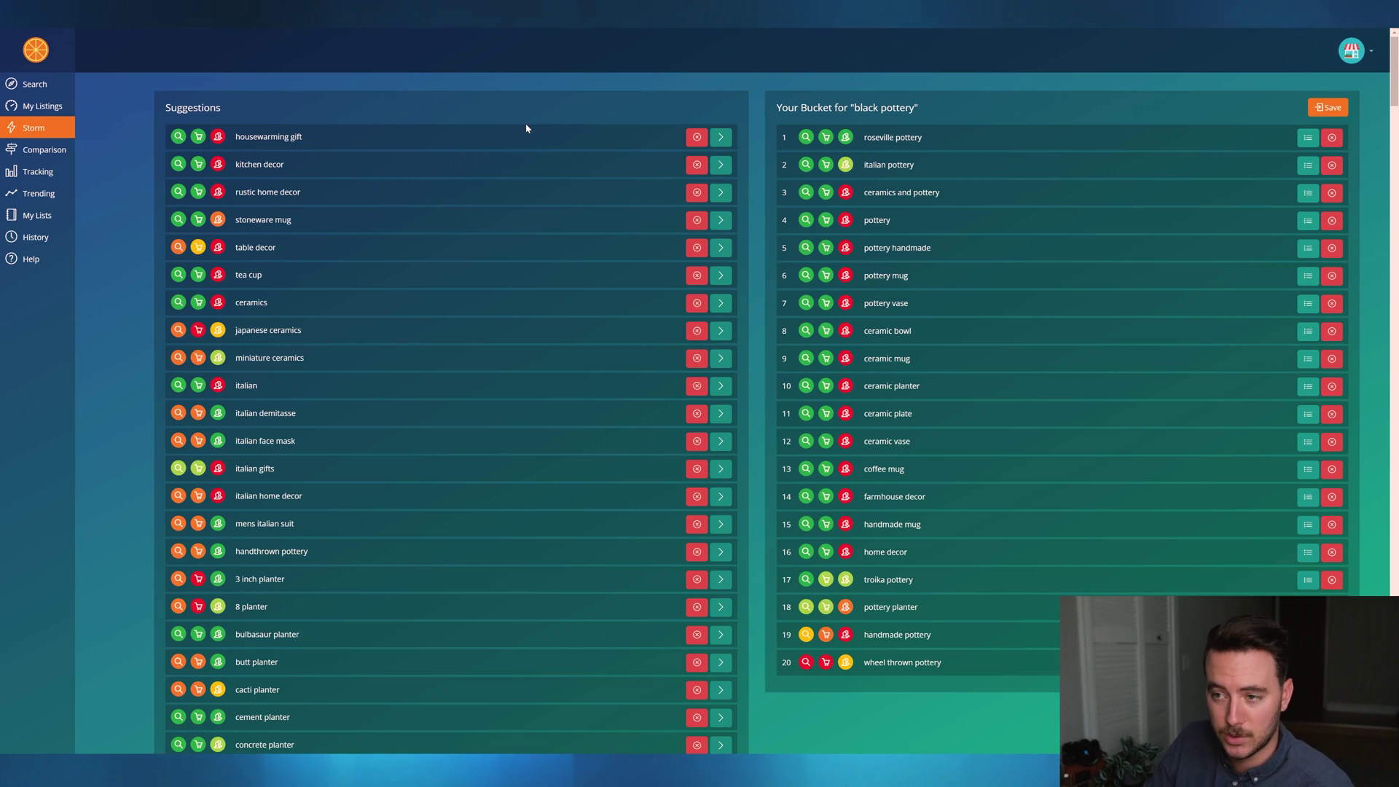
Add kitchen decor, rustic home decor and stoneware mug to the bucket, dismissing housewarming gift, table decor and tea cup.
{"action": "left_click", "coordinate": [697, 138]}
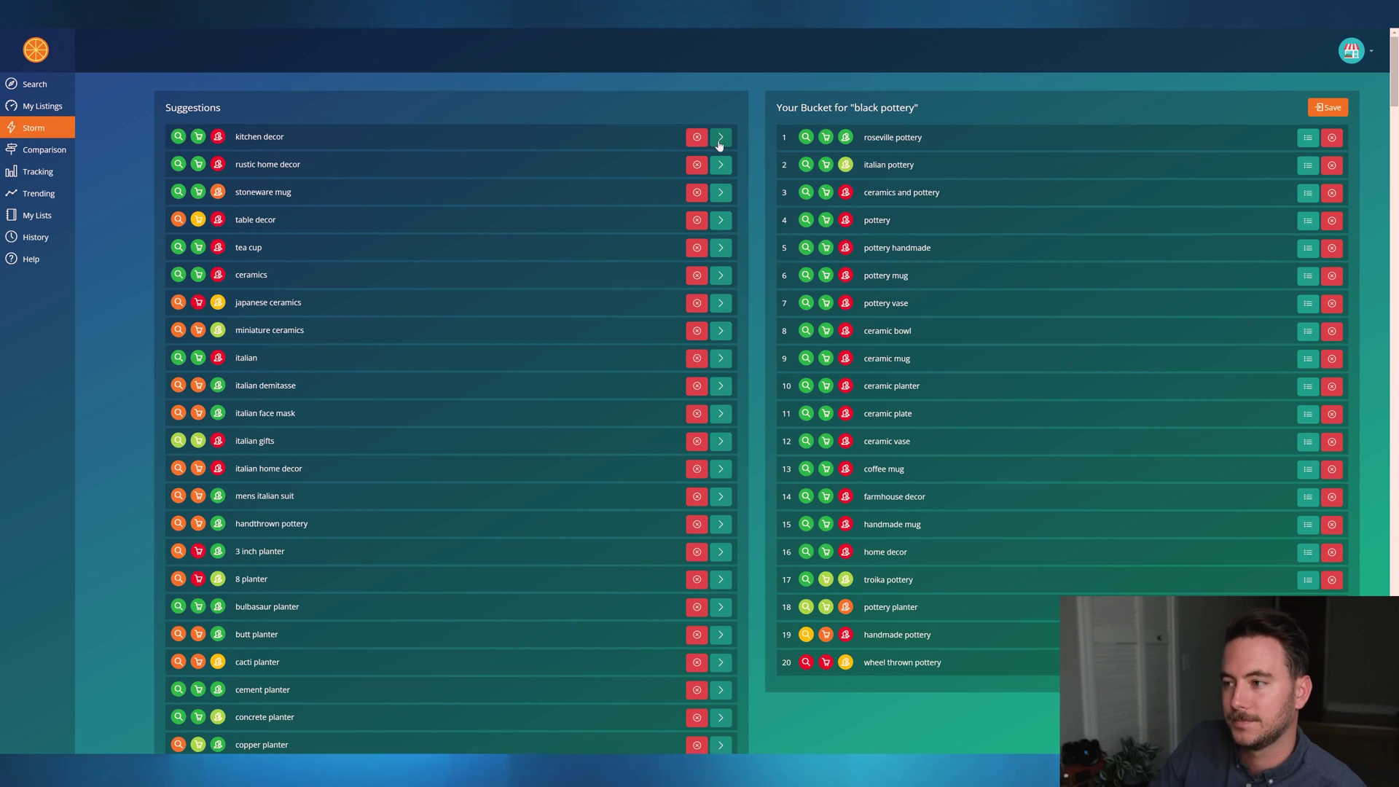
{"action": "left_click", "coordinate": [720, 138]}
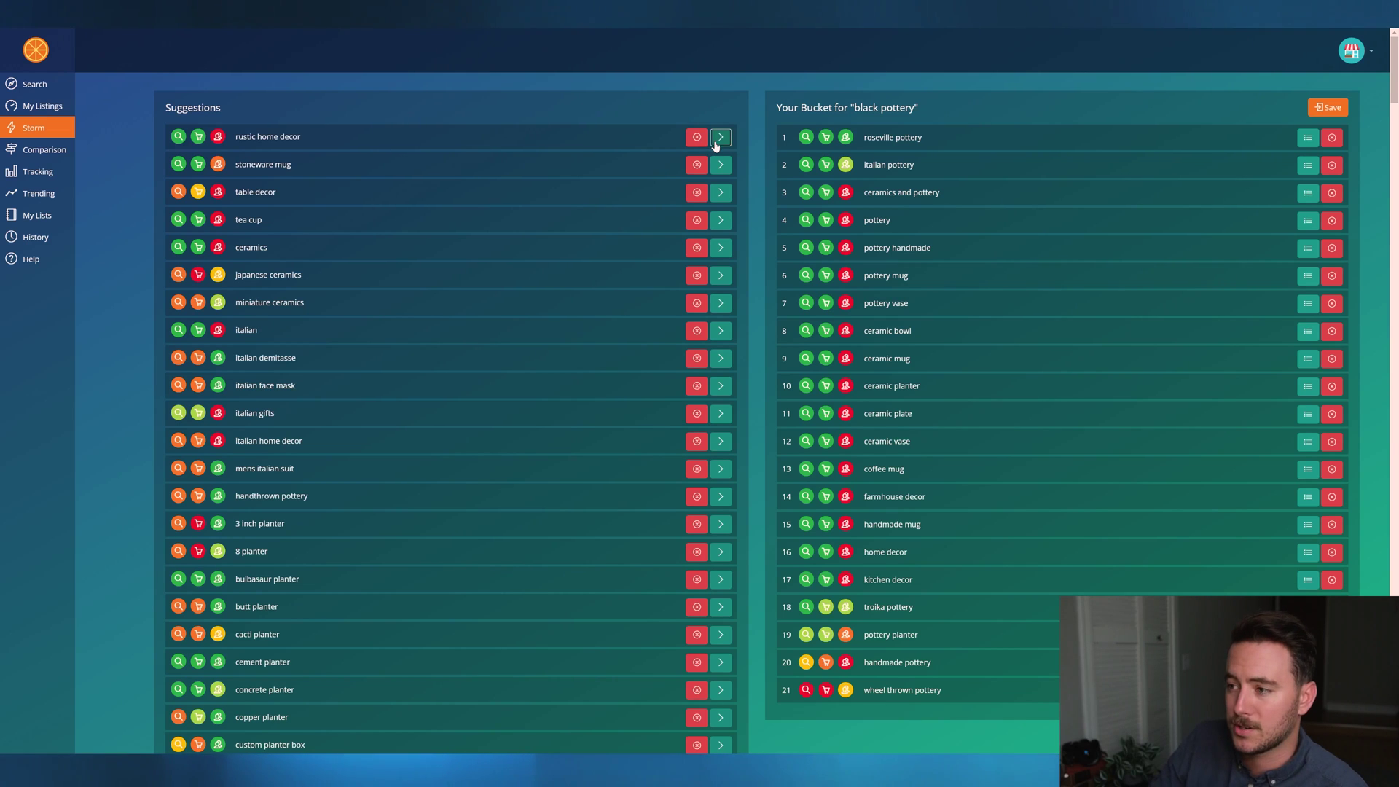
{"action": "left_click", "coordinate": [719, 139]}
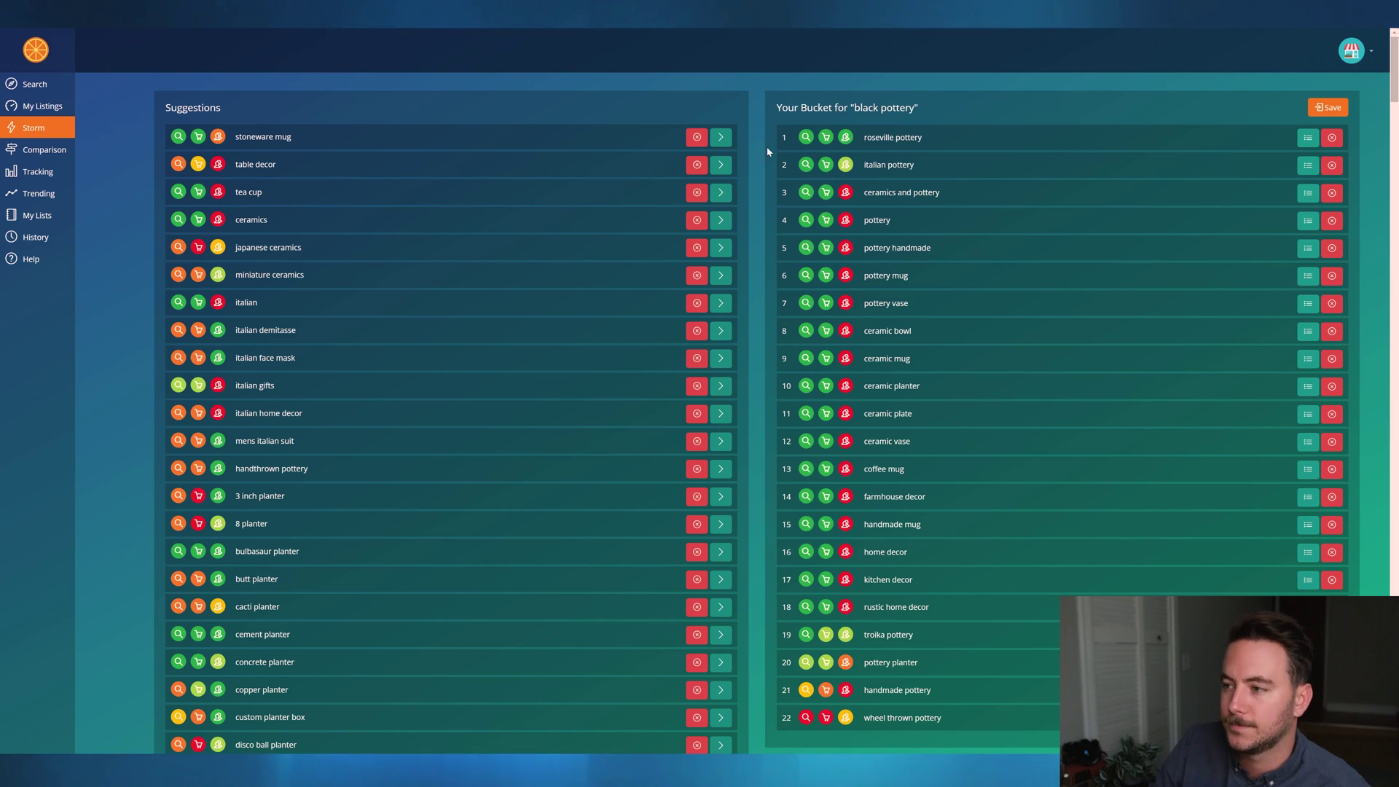
{"action": "left_click", "coordinate": [719, 137]}
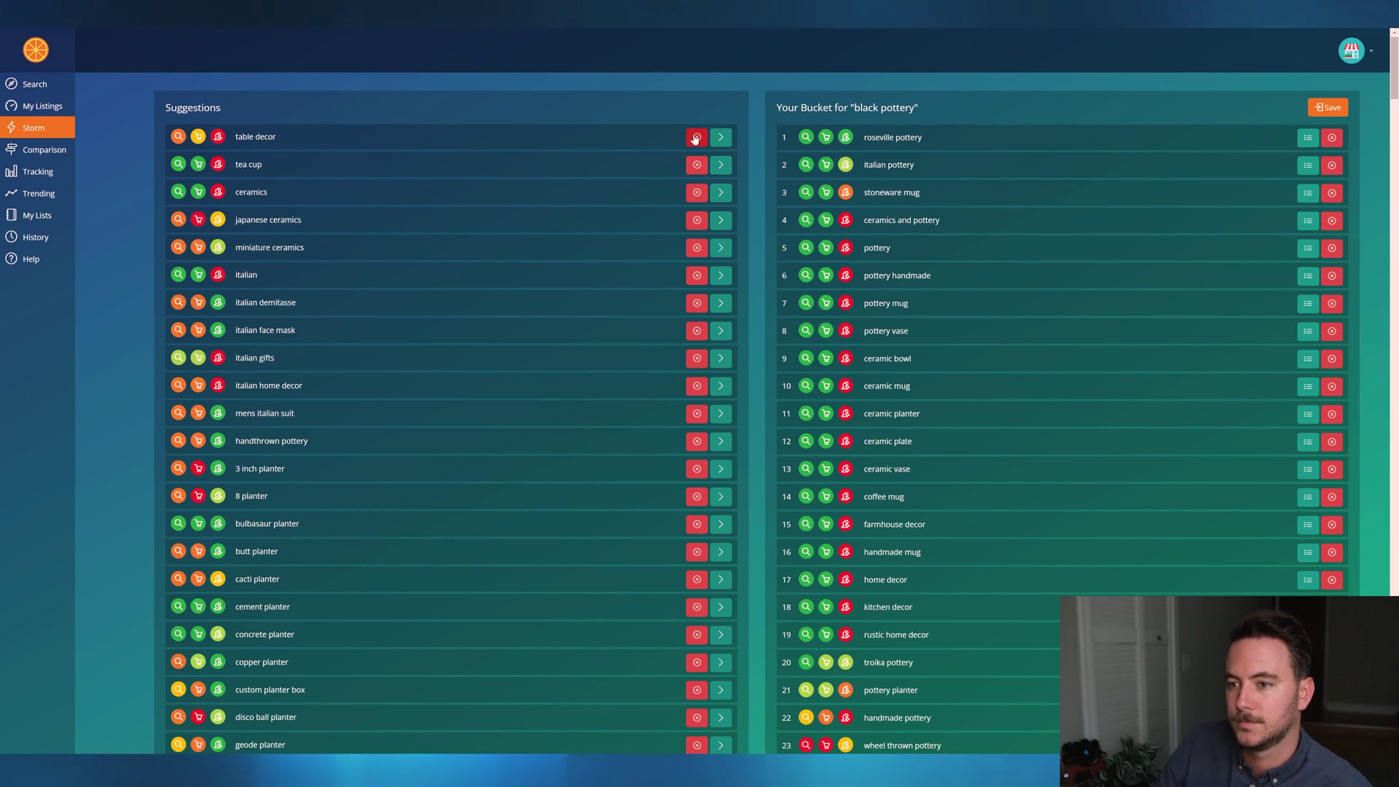
{"action": "left_click", "coordinate": [695, 138]}
{"action": "left_click", "coordinate": [697, 138]}
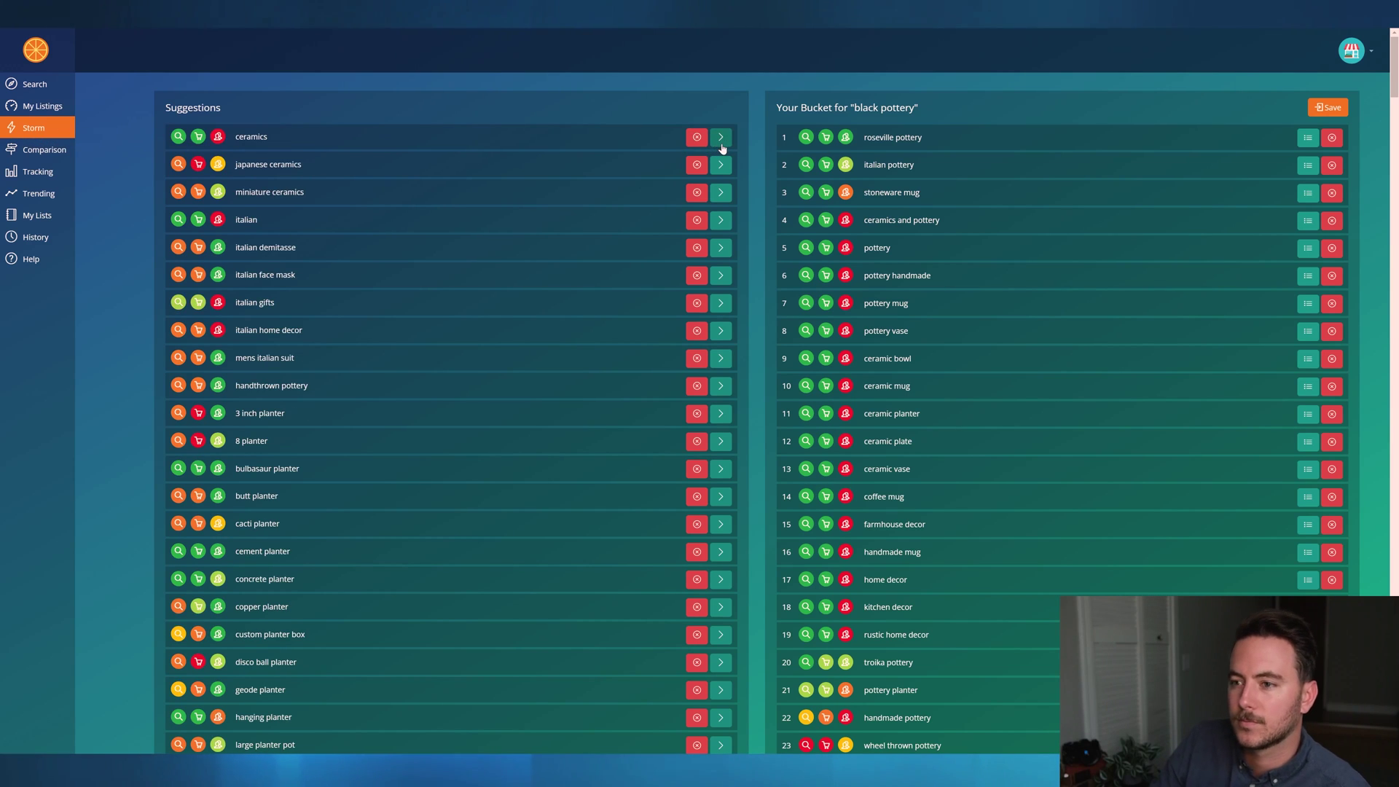
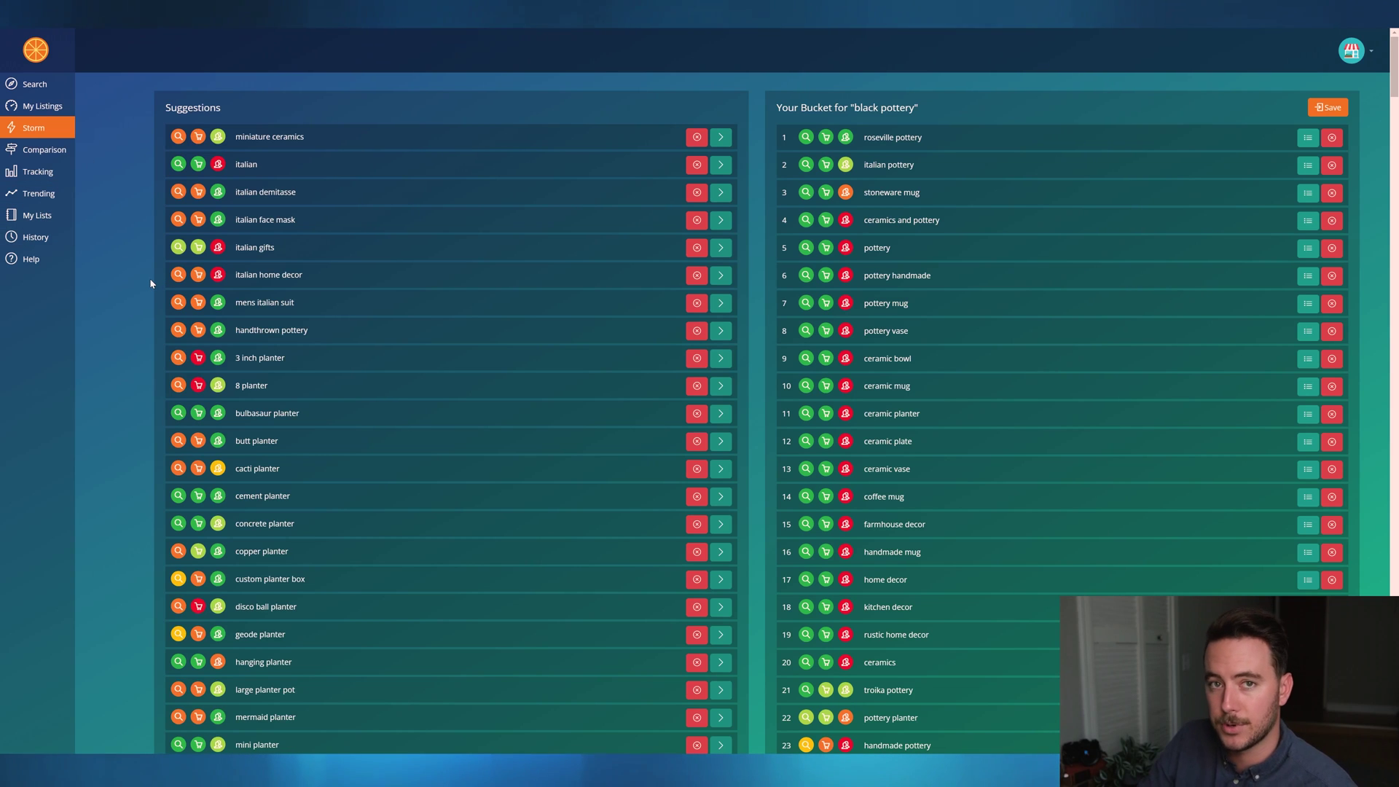
Look through the full list of remaining keyword suggestions, from miniature ceramics down to decorative tray.
{"action": "scroll", "coordinate": [352, 274], "scroll_direction": "down", "scroll_amount": 20}
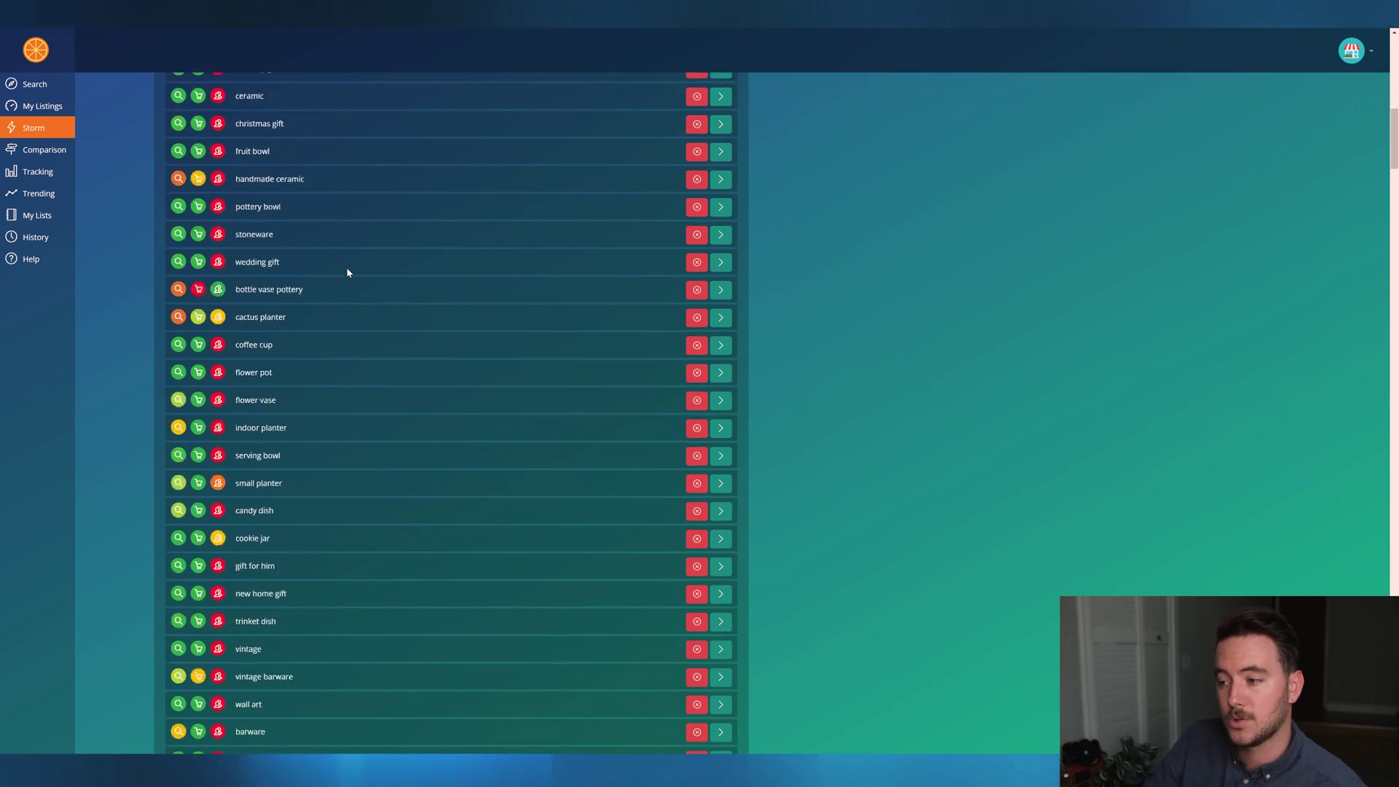
{"action": "scroll", "coordinate": [347, 271], "scroll_direction": "down", "scroll_amount": 20}
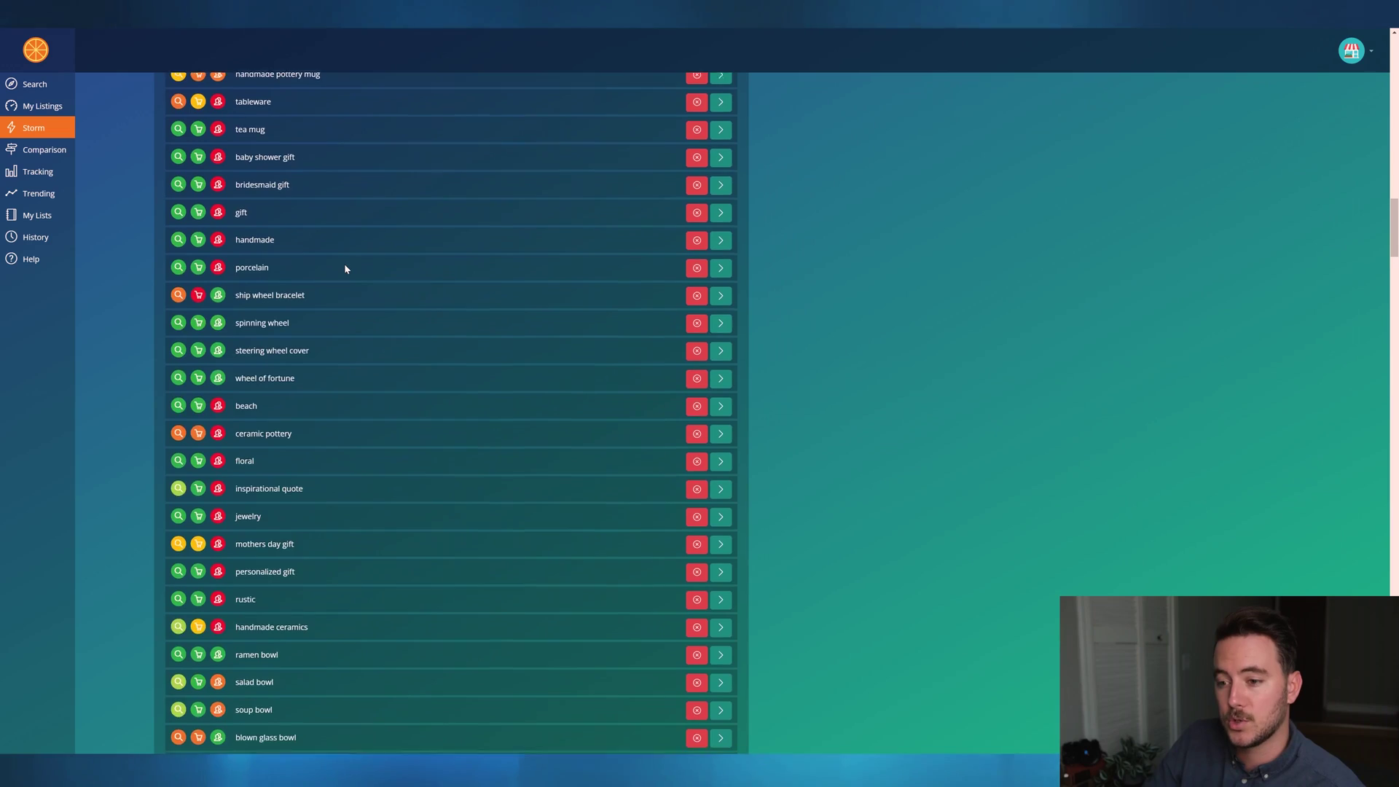
{"action": "scroll", "coordinate": [345, 268], "scroll_direction": "down", "scroll_amount": 20}
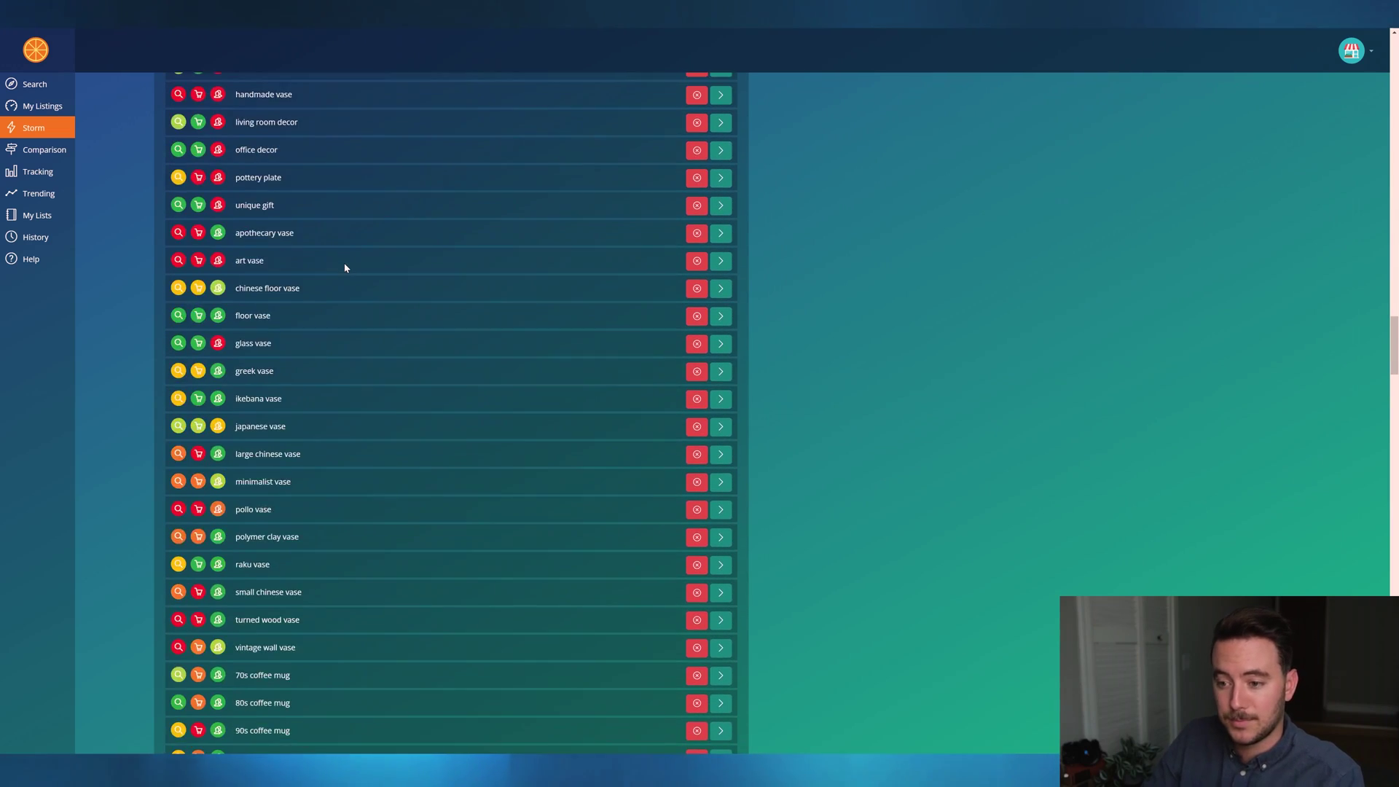
{"action": "scroll", "coordinate": [341, 263], "scroll_direction": "down", "scroll_amount": 20}
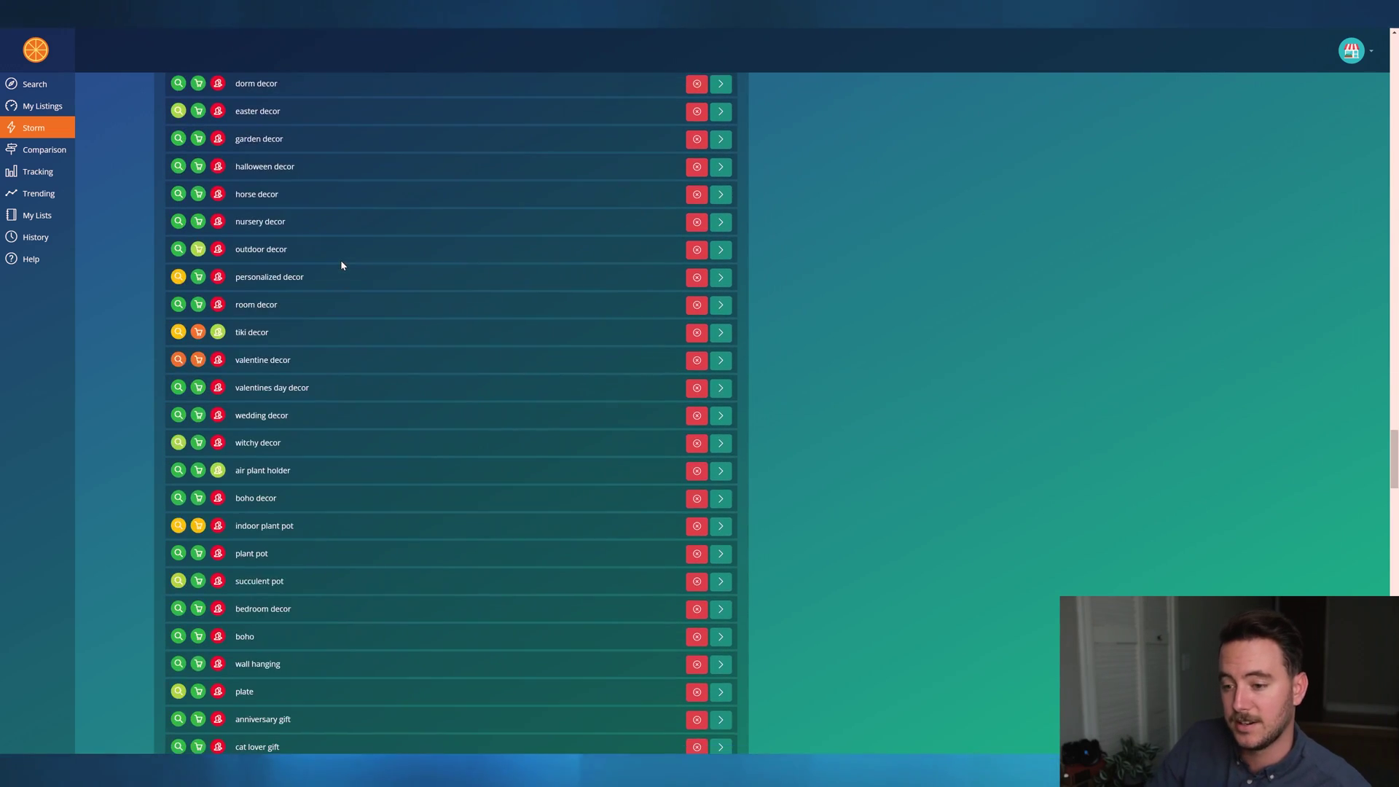
{"action": "scroll", "coordinate": [340, 261], "scroll_direction": "down", "scroll_amount": 20}
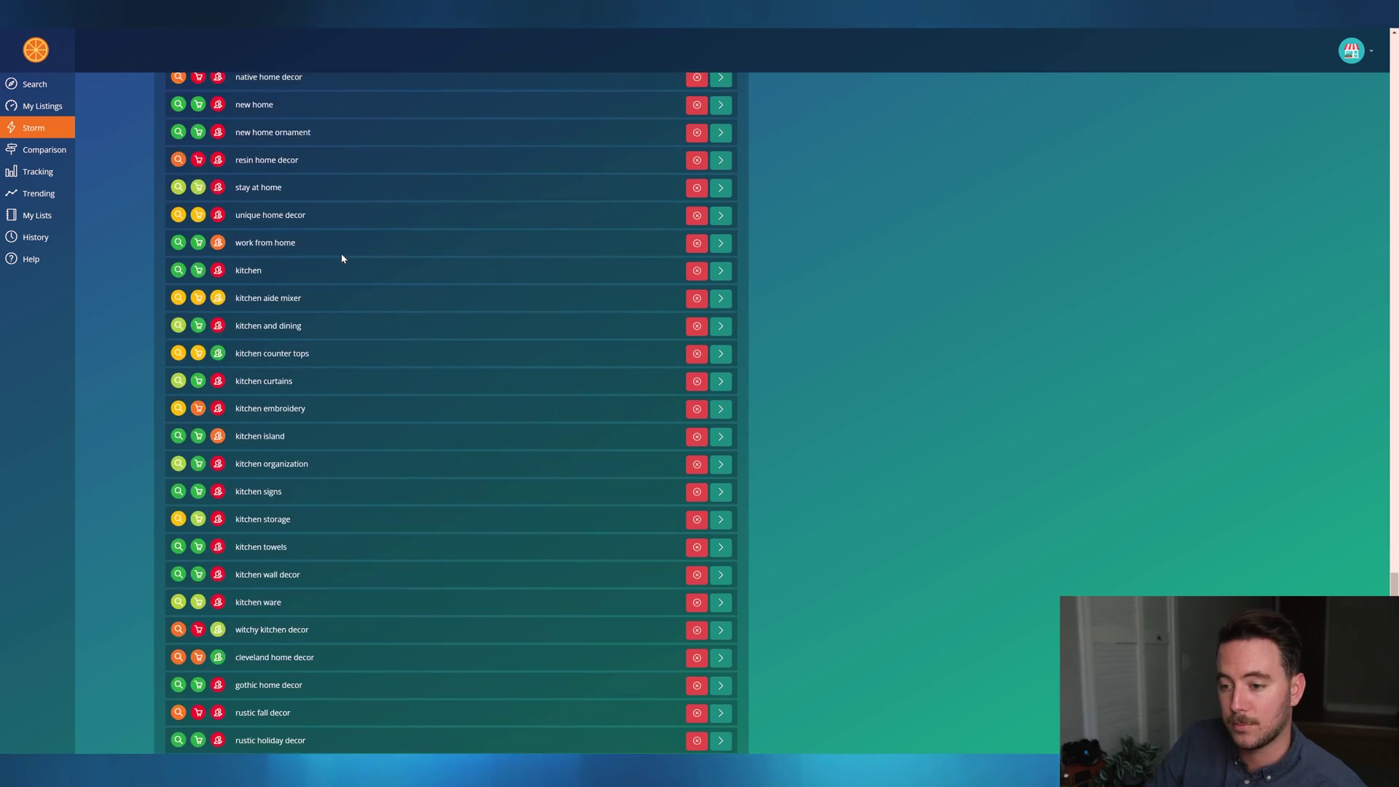
{"action": "scroll", "coordinate": [344, 257], "scroll_direction": "down", "scroll_amount": 3}
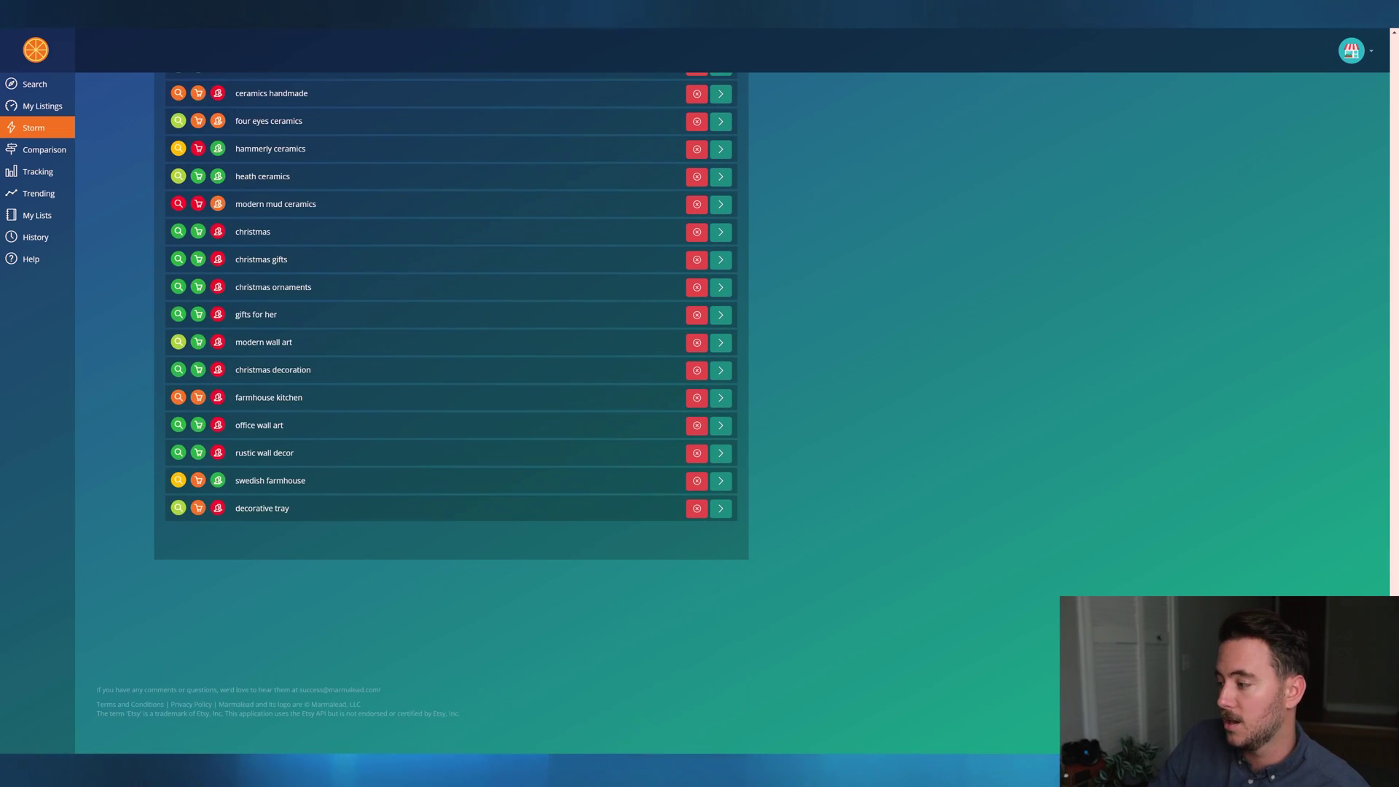
{"action": "scroll", "coordinate": [342, 292], "scroll_direction": "up", "scroll_amount": 20}
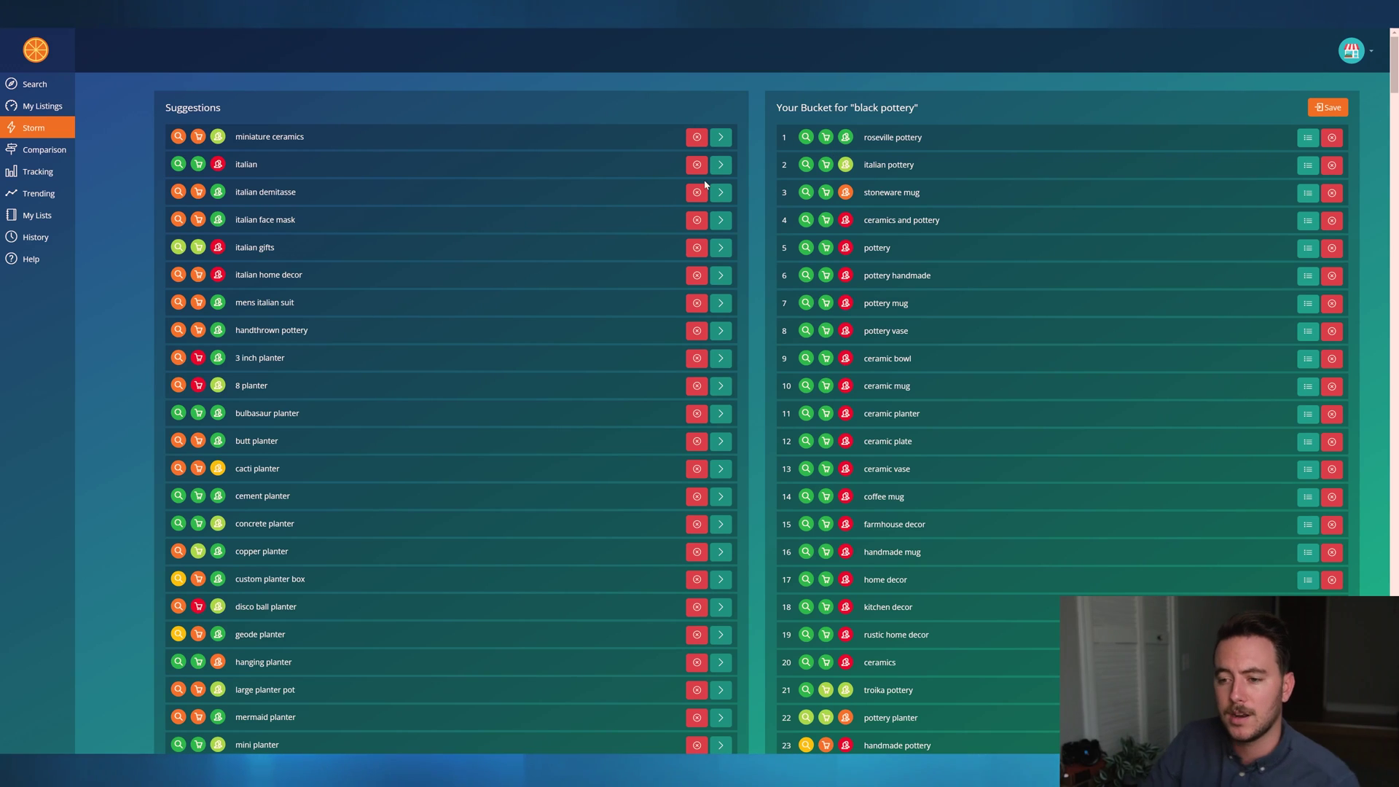
{"action": "scroll", "coordinate": [557, 321], "scroll_direction": "down", "scroll_amount": 3}
{"action": "scroll", "coordinate": [576, 320], "scroll_direction": "up", "scroll_amount": 3}
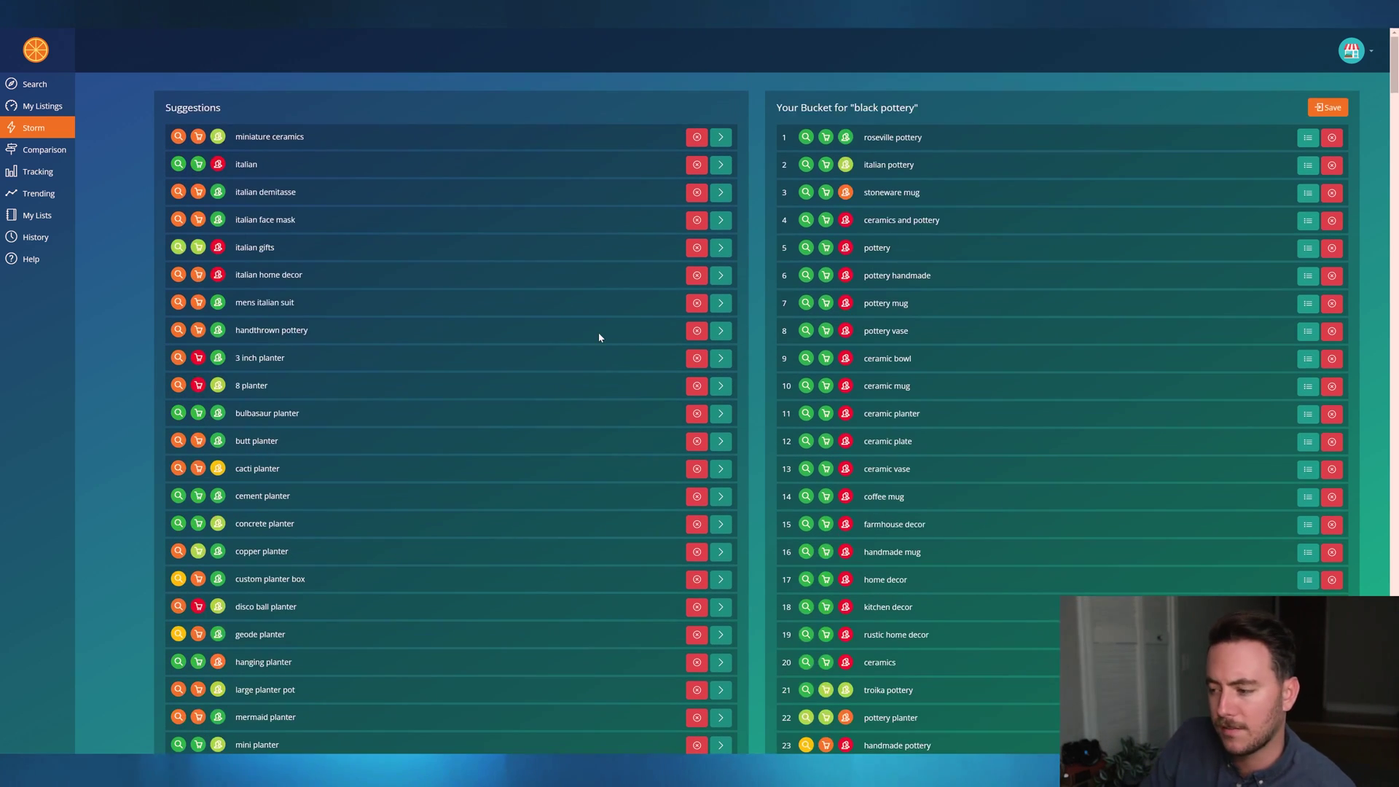
{"action": "scroll", "coordinate": [1077, 408], "scroll_direction": "down", "scroll_amount": 3}
{"action": "scroll", "coordinate": [1043, 418], "scroll_direction": "up", "scroll_amount": 3}
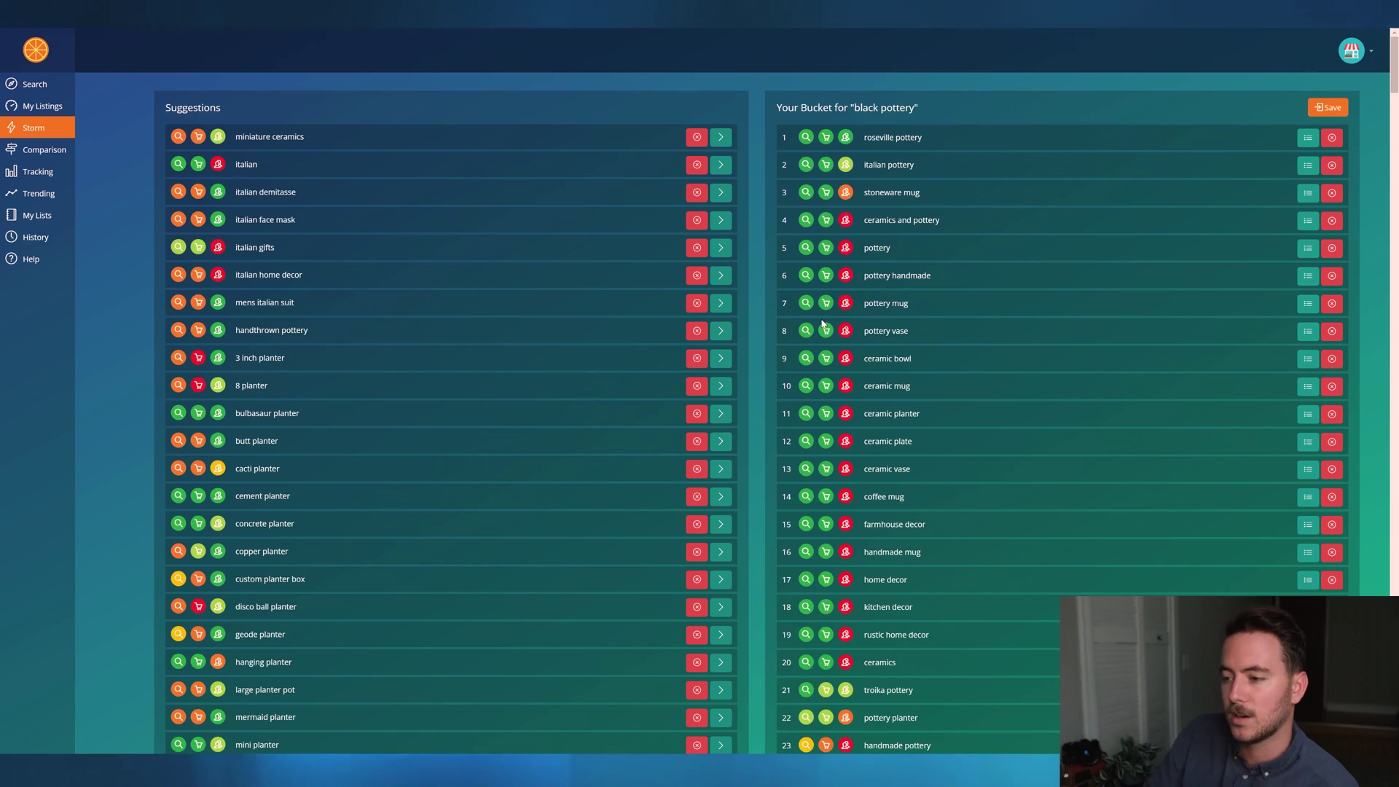
Add miniature ceramics to the bucket, and dismiss italian, italian demitasse, italian face mask, italian gifts, italian home decor and mens italian suit.
{"action": "left_click", "coordinate": [721, 140]}
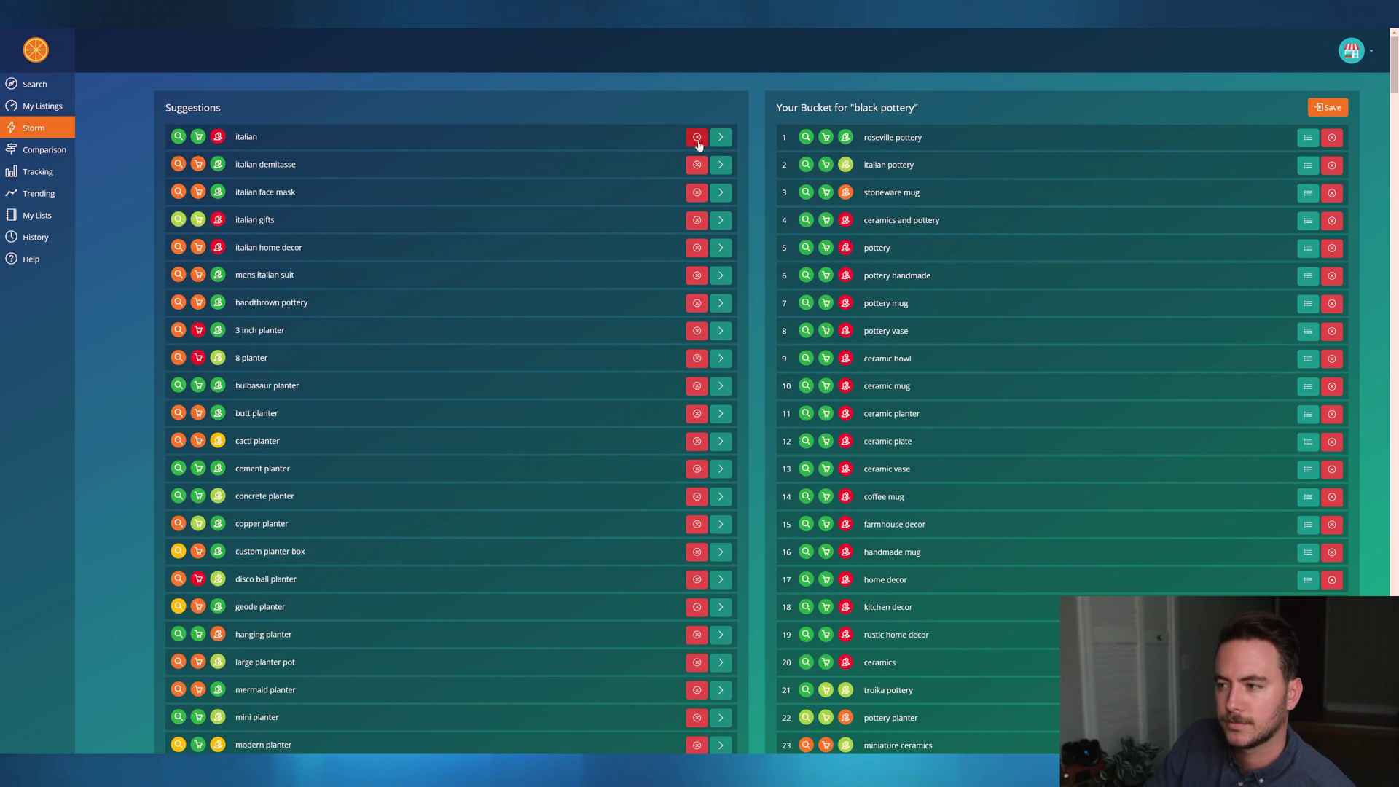
{"action": "left_click", "coordinate": [696, 138]}
{"action": "left_click", "coordinate": [696, 138]}
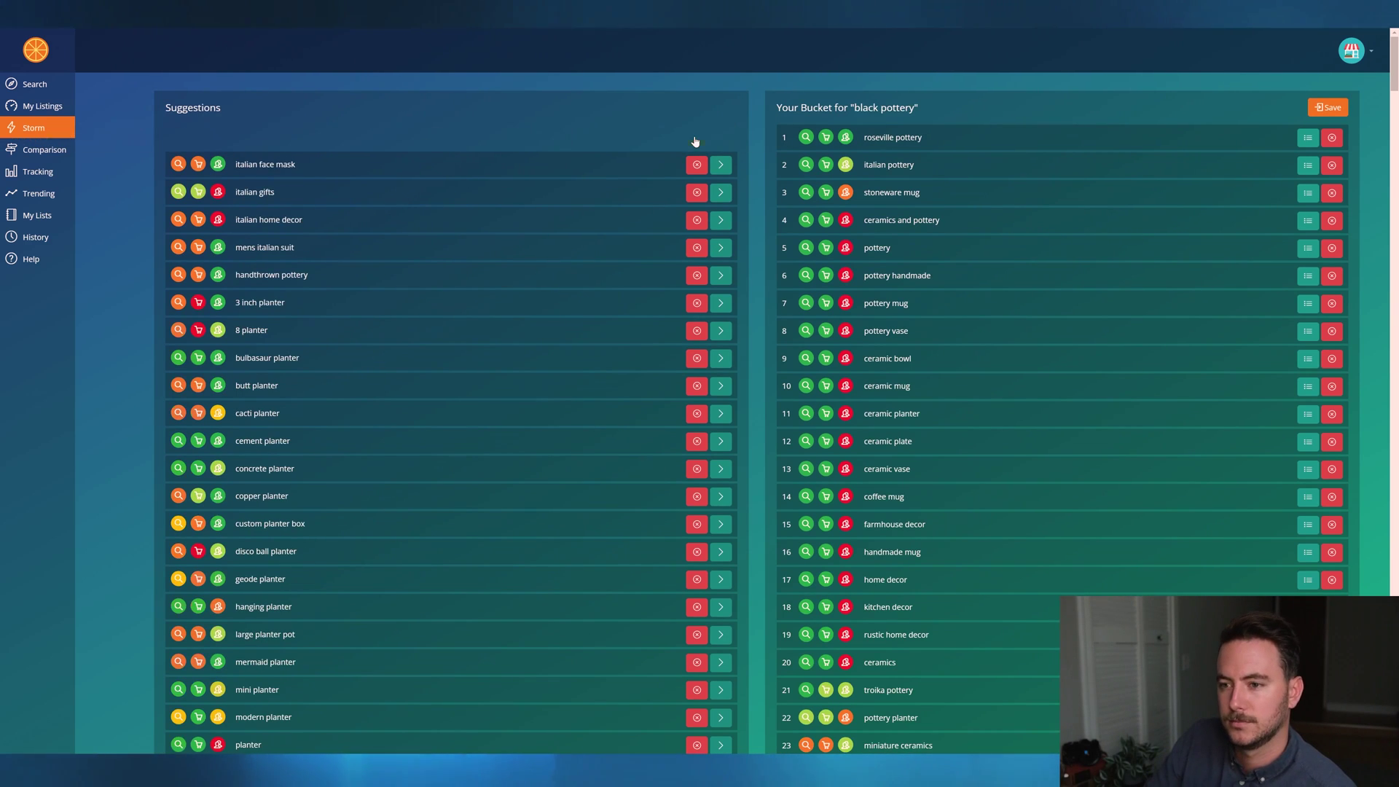
{"action": "left_click", "coordinate": [696, 139]}
{"action": "left_click", "coordinate": [696, 138]}
{"action": "left_click", "coordinate": [696, 138]}
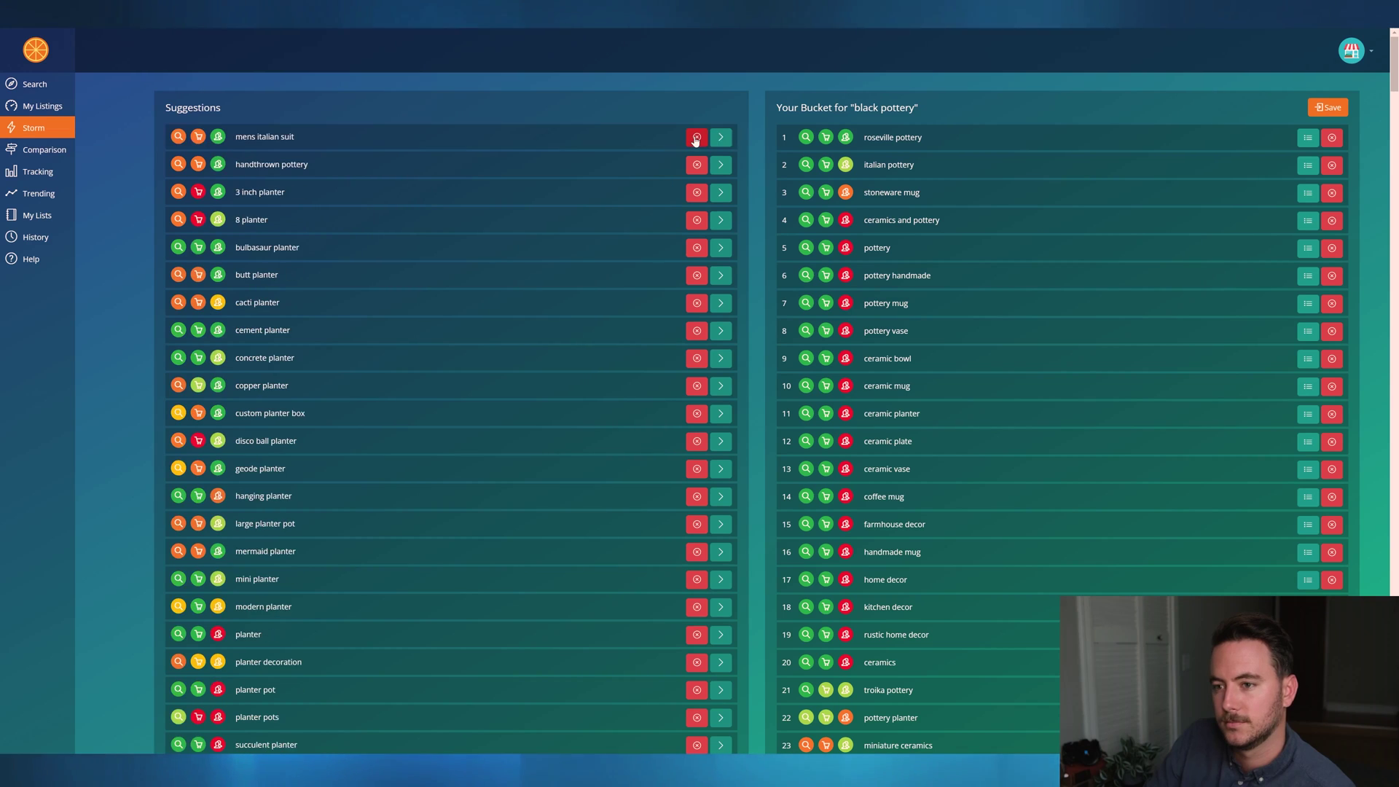
{"action": "left_click", "coordinate": [696, 139]}
Add handthrown pottery to the bucket, and dismiss 3 inch planter, 8 planter, bulbasaur planter and butt planter.
{"action": "left_click", "coordinate": [720, 140]}
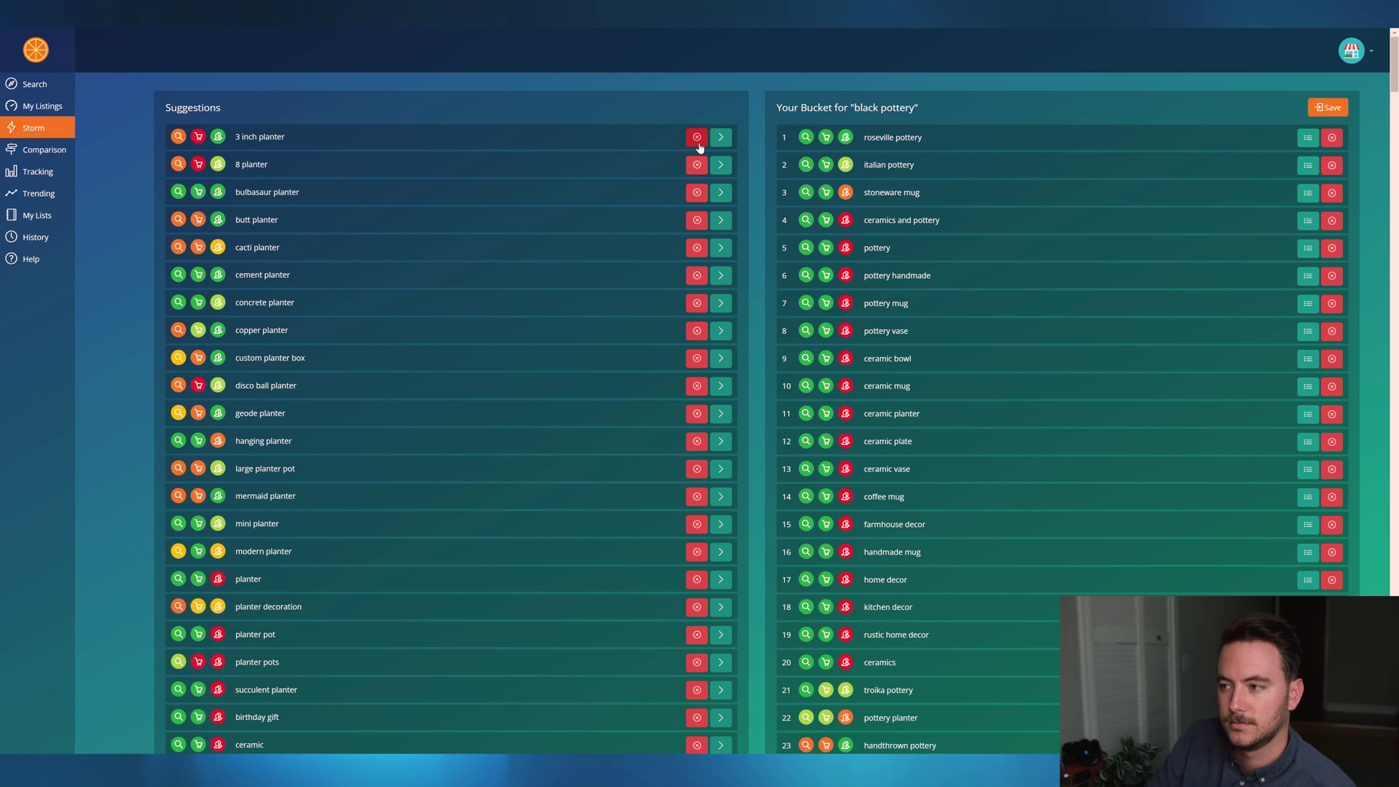
{"action": "left_click", "coordinate": [697, 138]}
{"action": "left_click", "coordinate": [697, 139]}
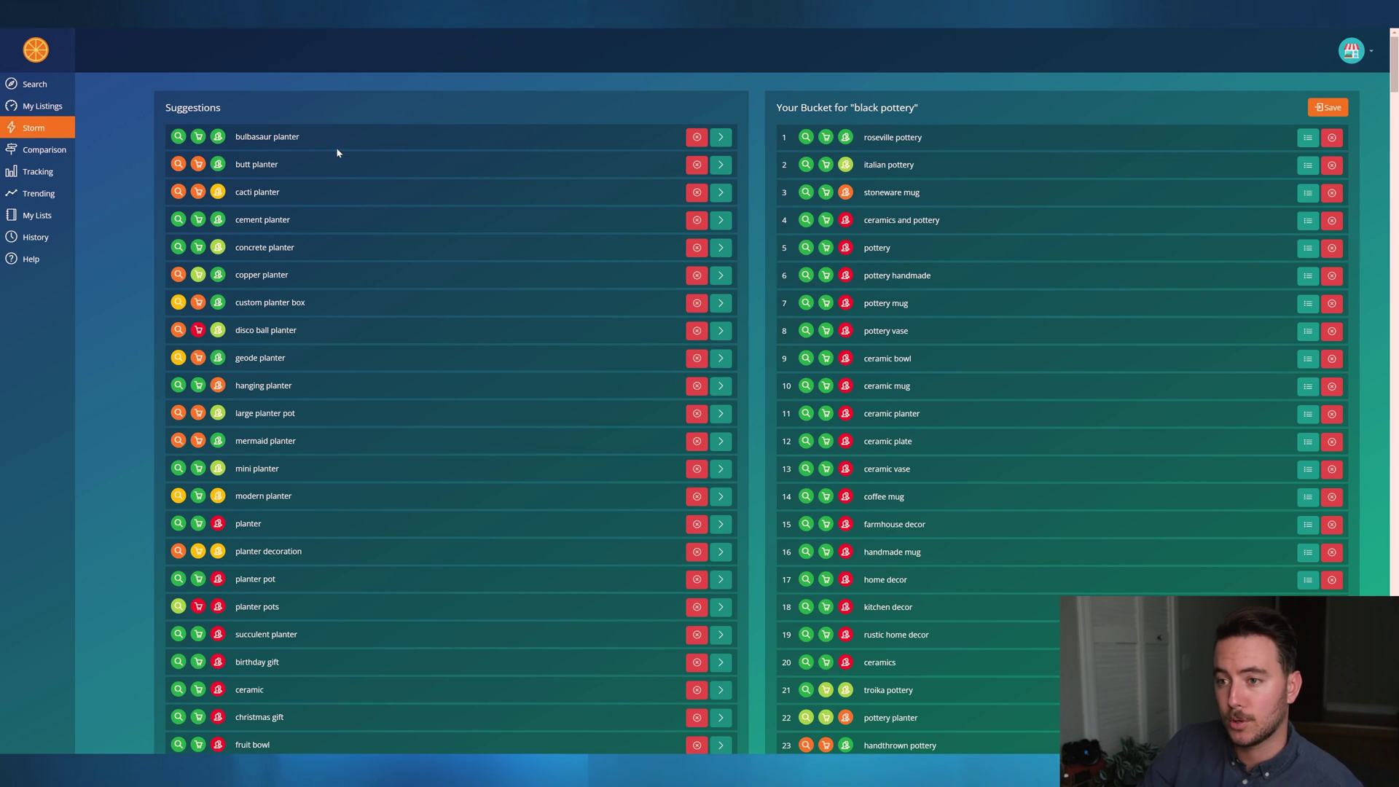
{"action": "mouse_move", "coordinate": [179, 140]}
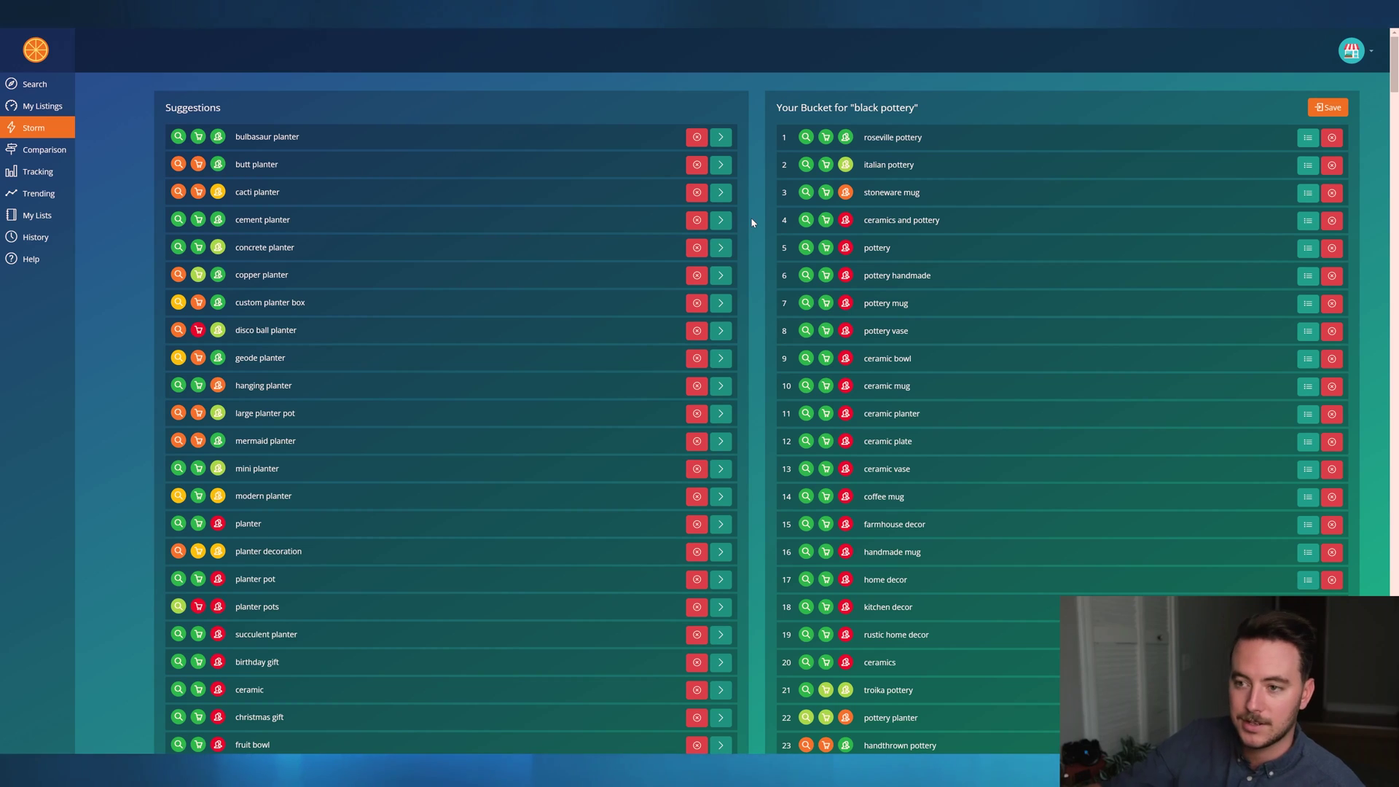
{"action": "left_click", "coordinate": [697, 138]}
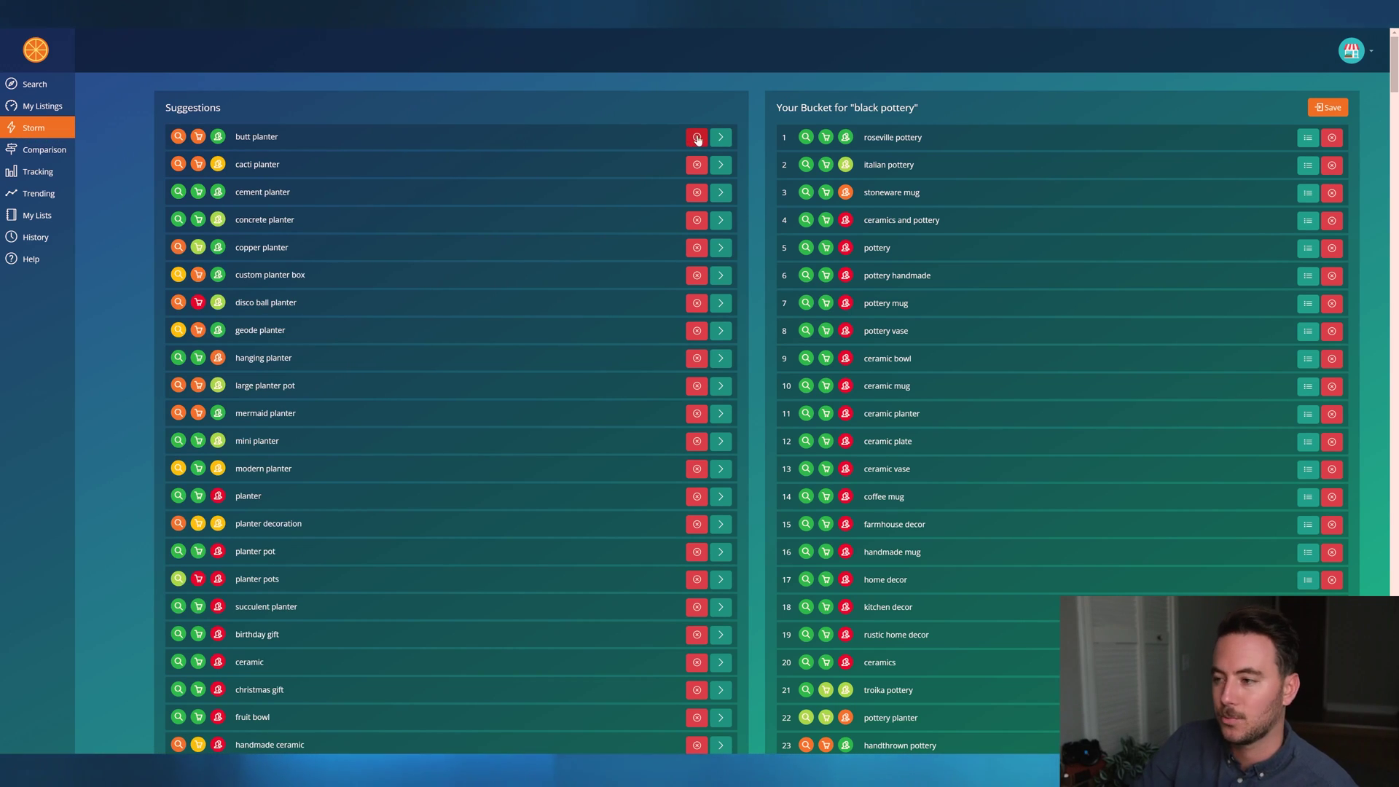
{"action": "left_click", "coordinate": [696, 138]}
Add cacti planter, cement planter, concrete planter, copper planter and custom planter box to the bucket.
{"action": "left_click", "coordinate": [720, 138]}
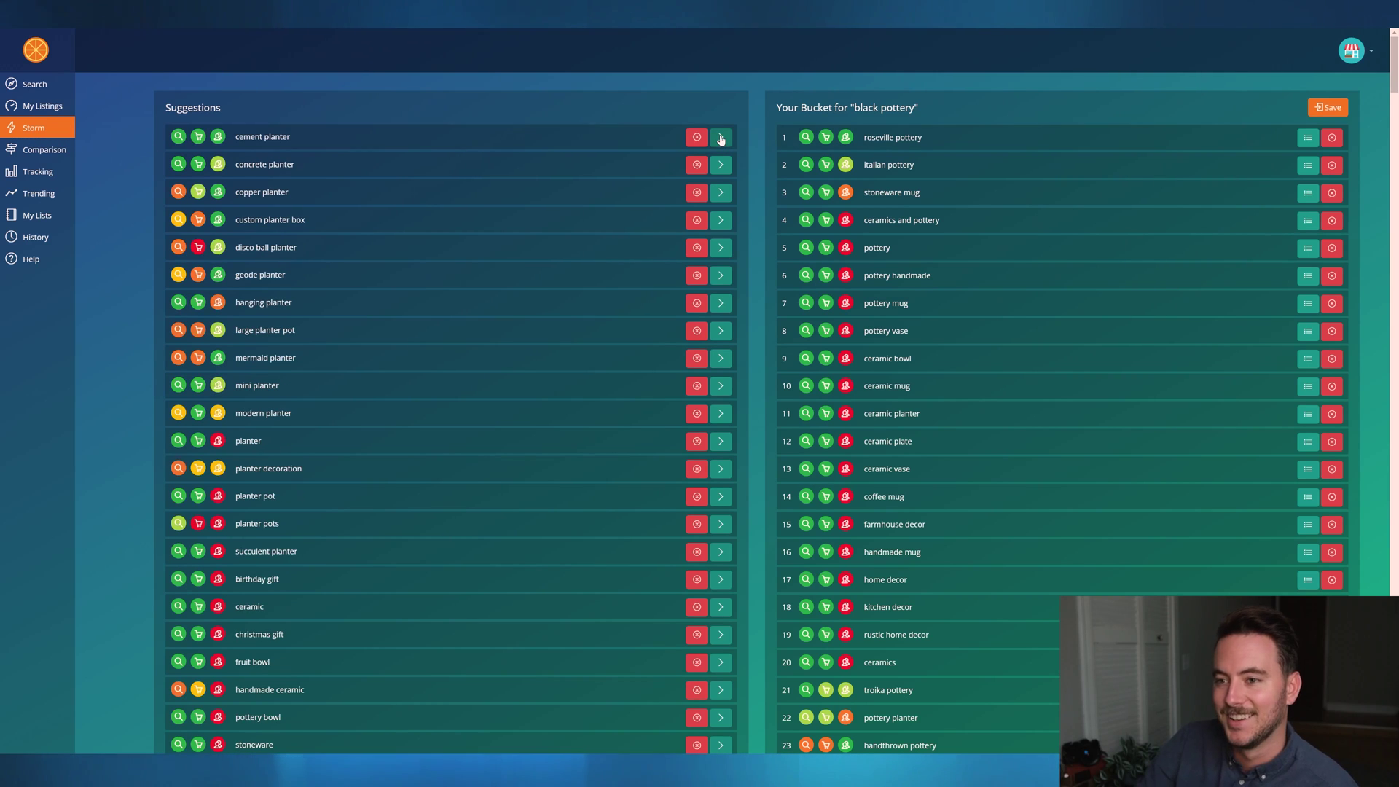
{"action": "left_click", "coordinate": [720, 138]}
{"action": "left_click", "coordinate": [720, 138]}
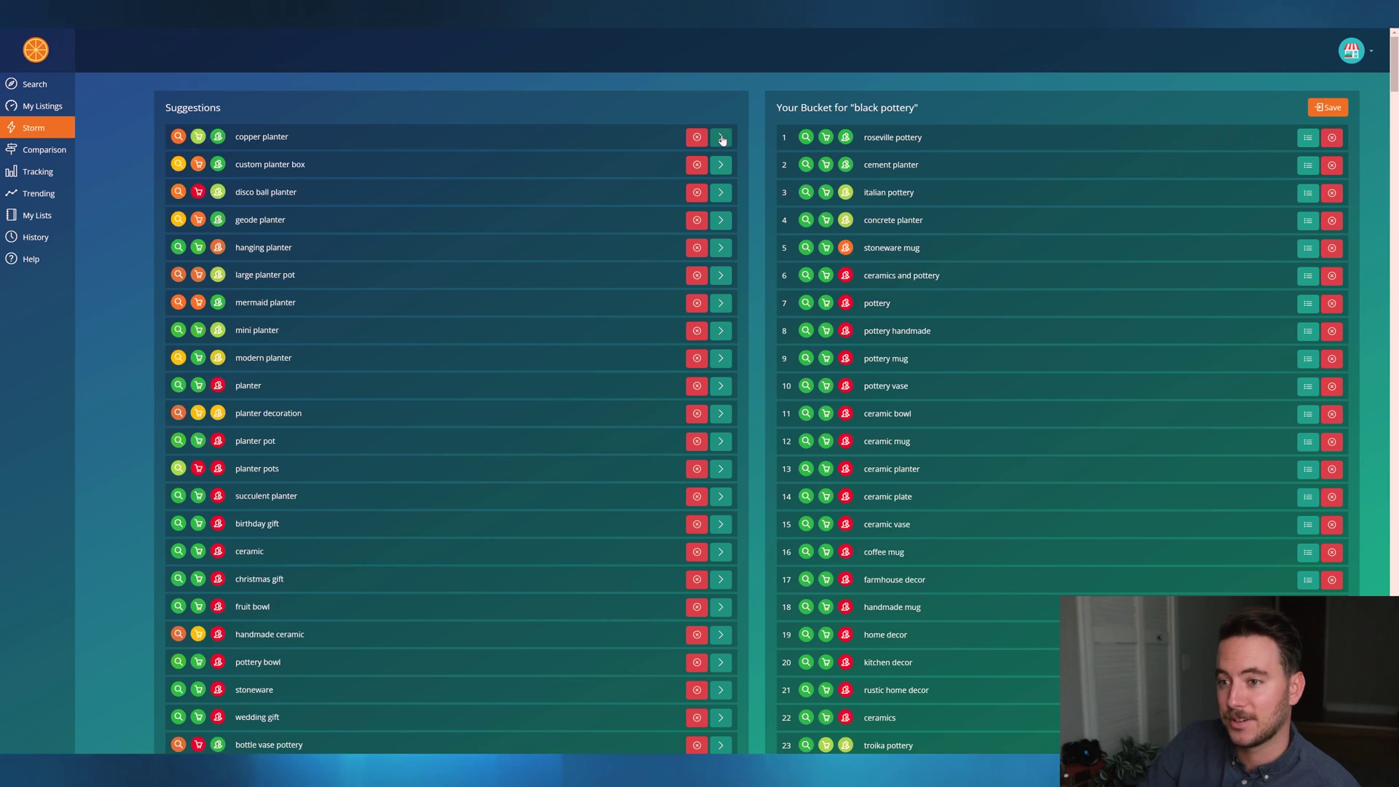
{"action": "left_click", "coordinate": [720, 138]}
{"action": "left_click", "coordinate": [721, 137]}
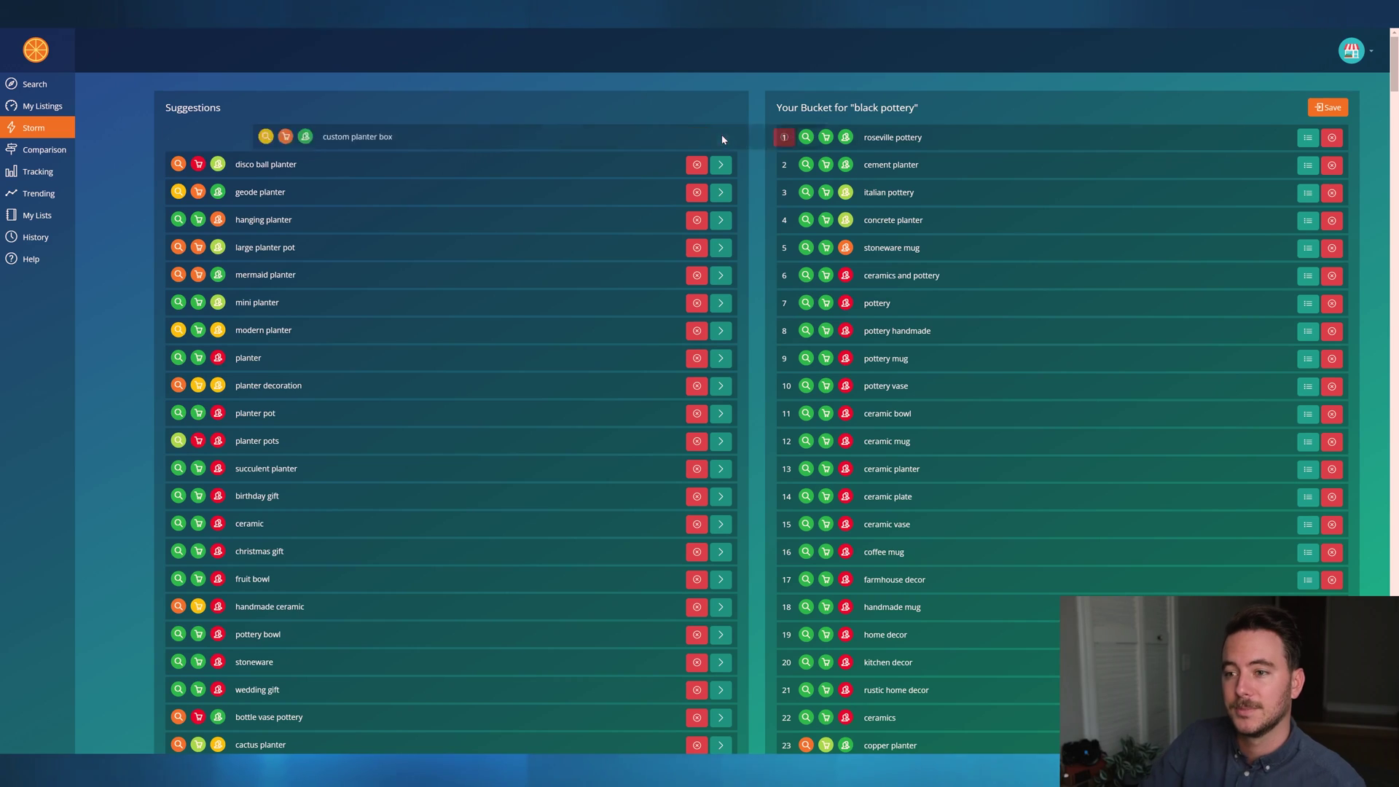
Dismiss disco ball planter and geode planter, and add hanging planter, large planter pot, mermaid planter, mini planter, modern planter and planter to the bucket.
{"action": "left_click", "coordinate": [696, 138]}
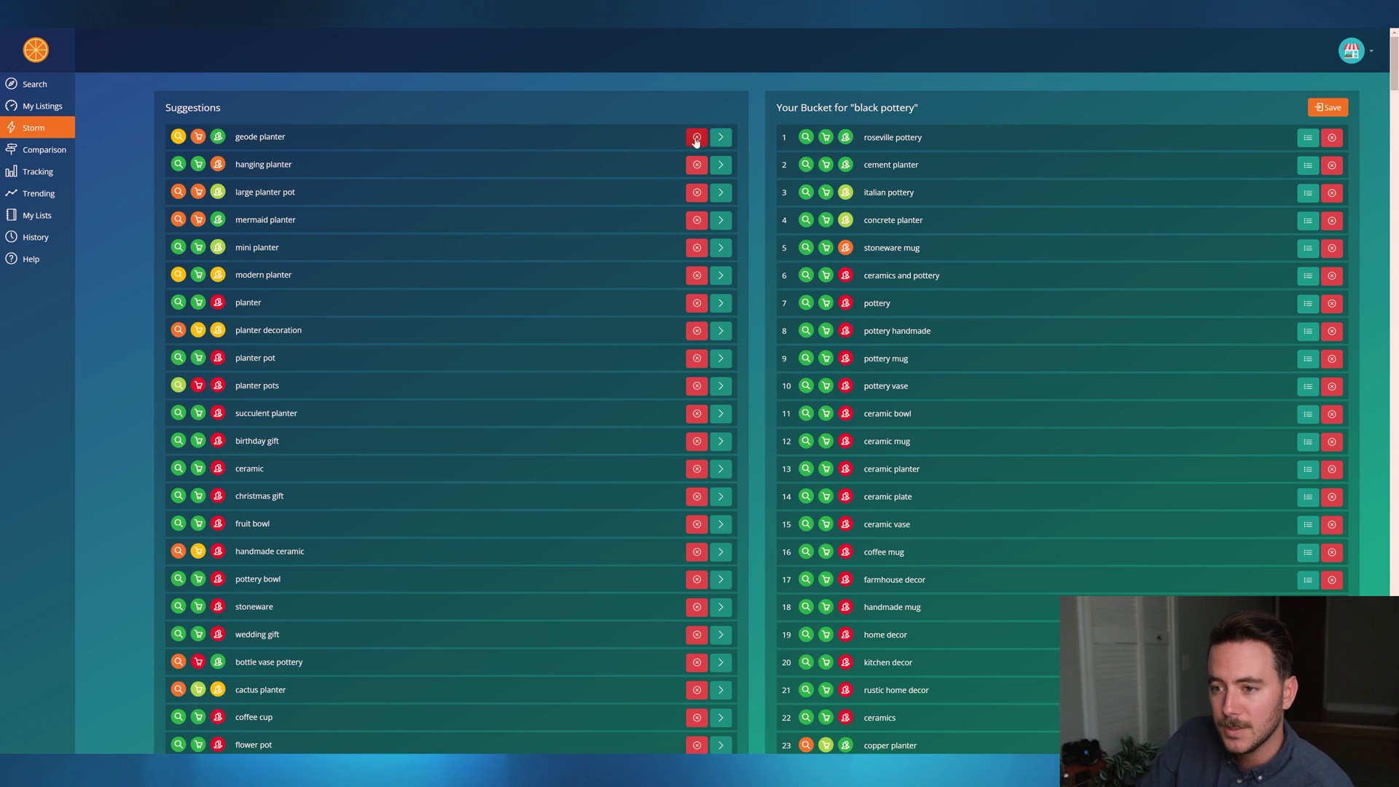
{"action": "left_click", "coordinate": [697, 138]}
{"action": "left_click", "coordinate": [720, 138]}
{"action": "left_click", "coordinate": [721, 138]}
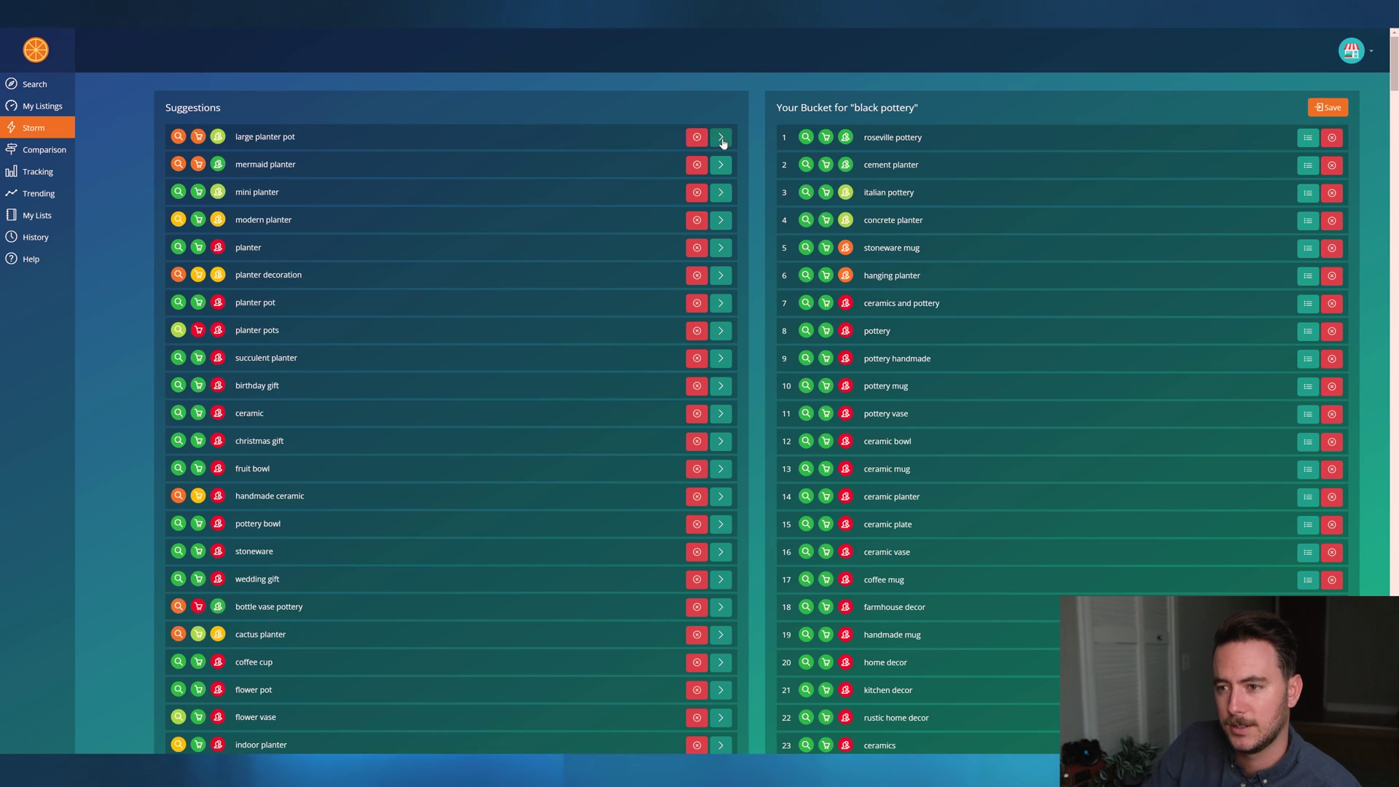
{"action": "left_click", "coordinate": [722, 137]}
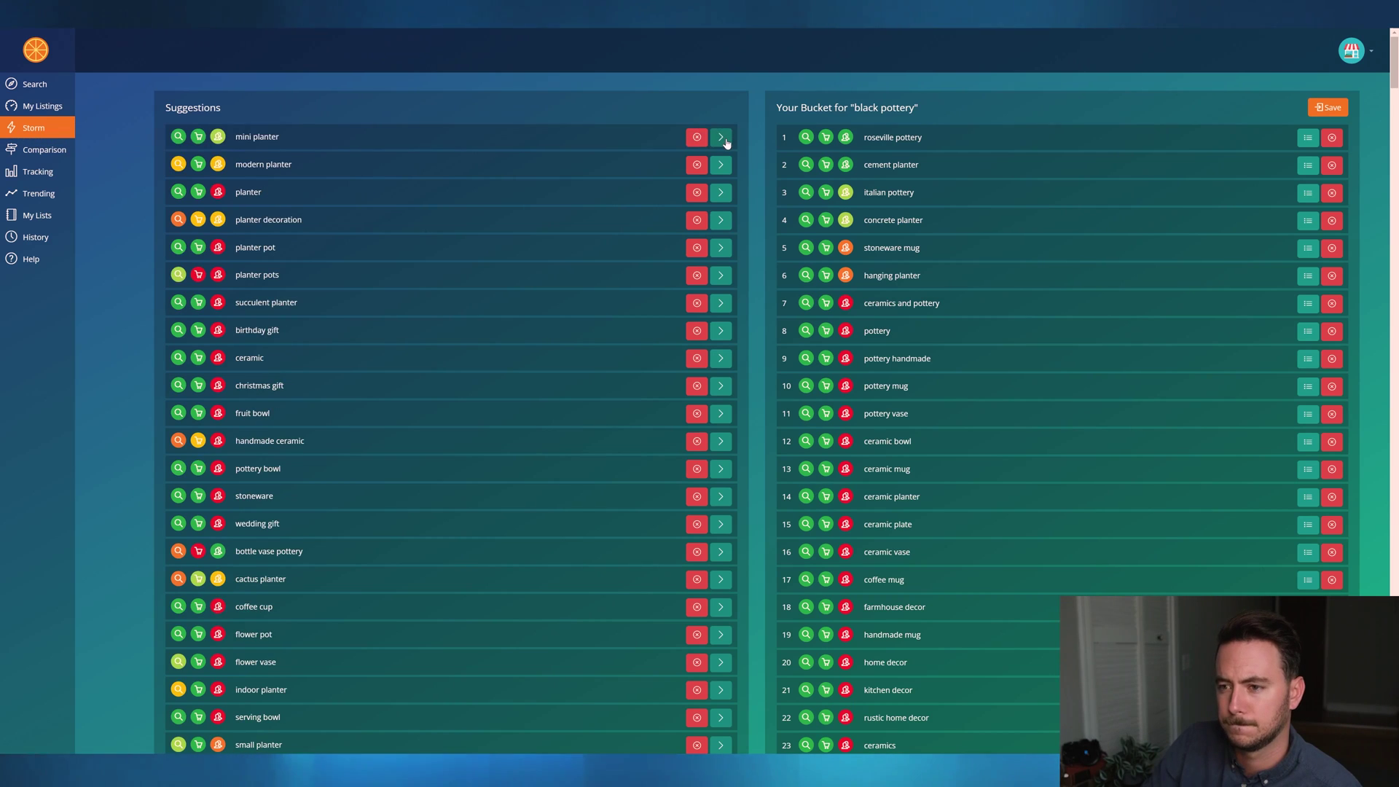
{"action": "left_click", "coordinate": [720, 138]}
{"action": "left_click", "coordinate": [720, 138]}
{"action": "left_click", "coordinate": [721, 140]}
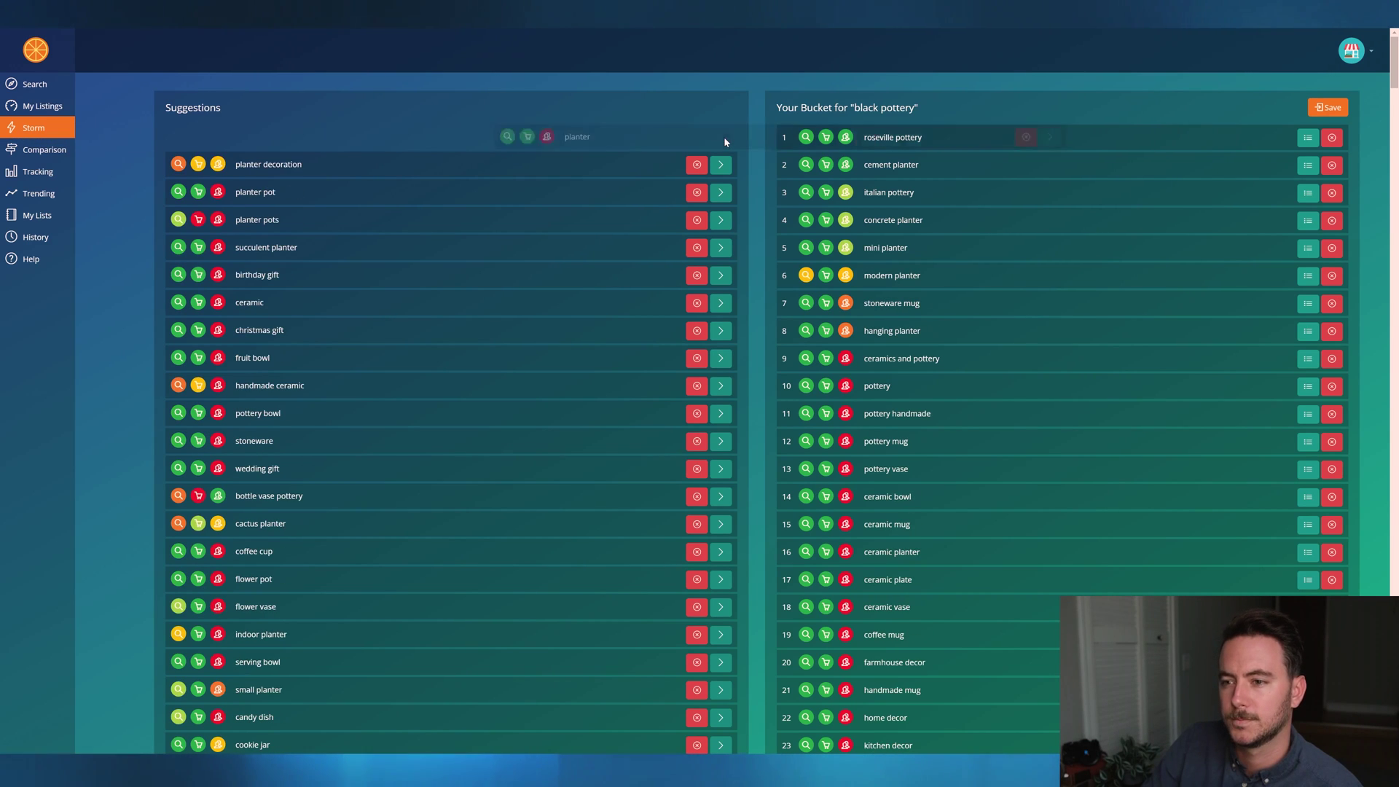
Add planter decoration, planter pot, planter pots, succulent planter, ceramic and christmas gift to the bucket, and dismiss birthday gift.
{"action": "left_click", "coordinate": [721, 138]}
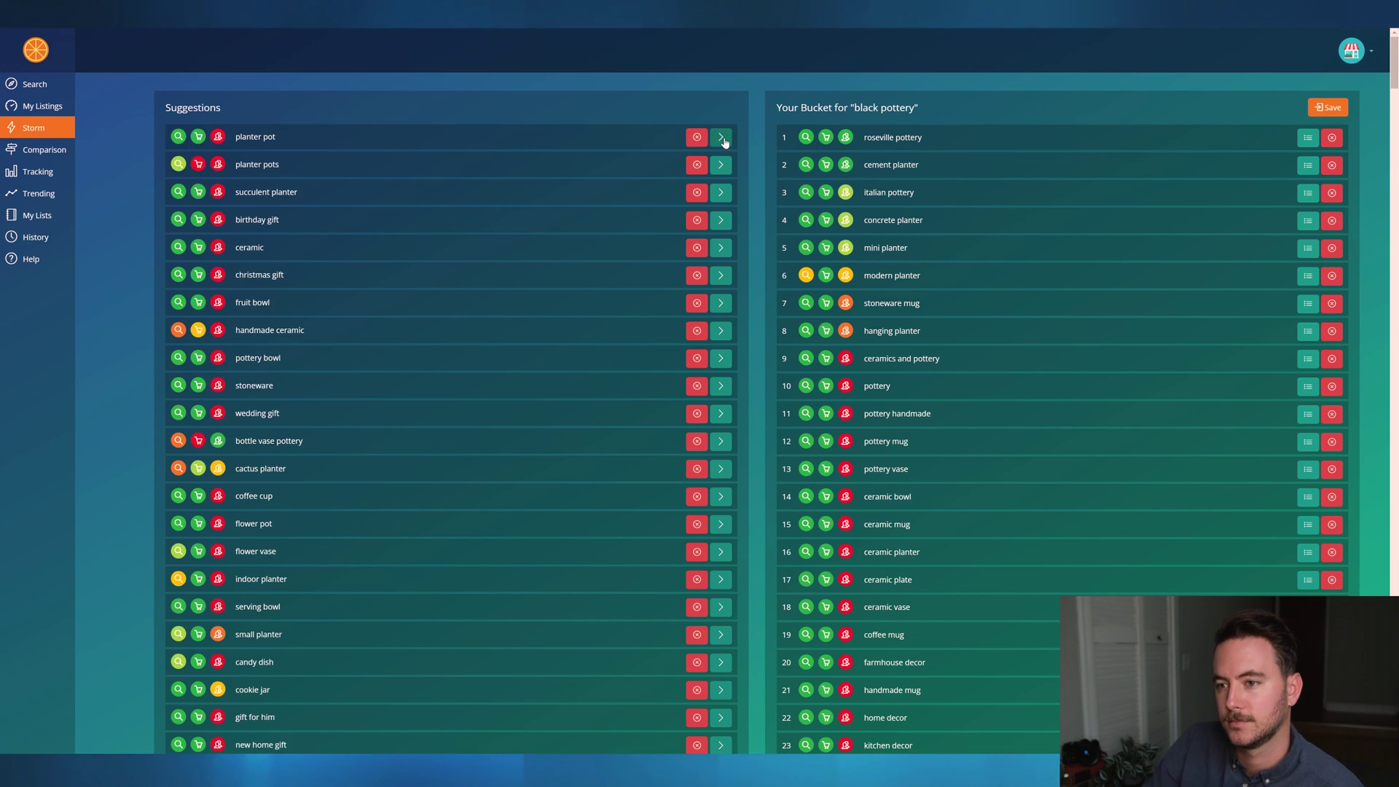
{"action": "left_click", "coordinate": [721, 139]}
{"action": "left_click", "coordinate": [721, 139]}
{"action": "left_click", "coordinate": [721, 139]}
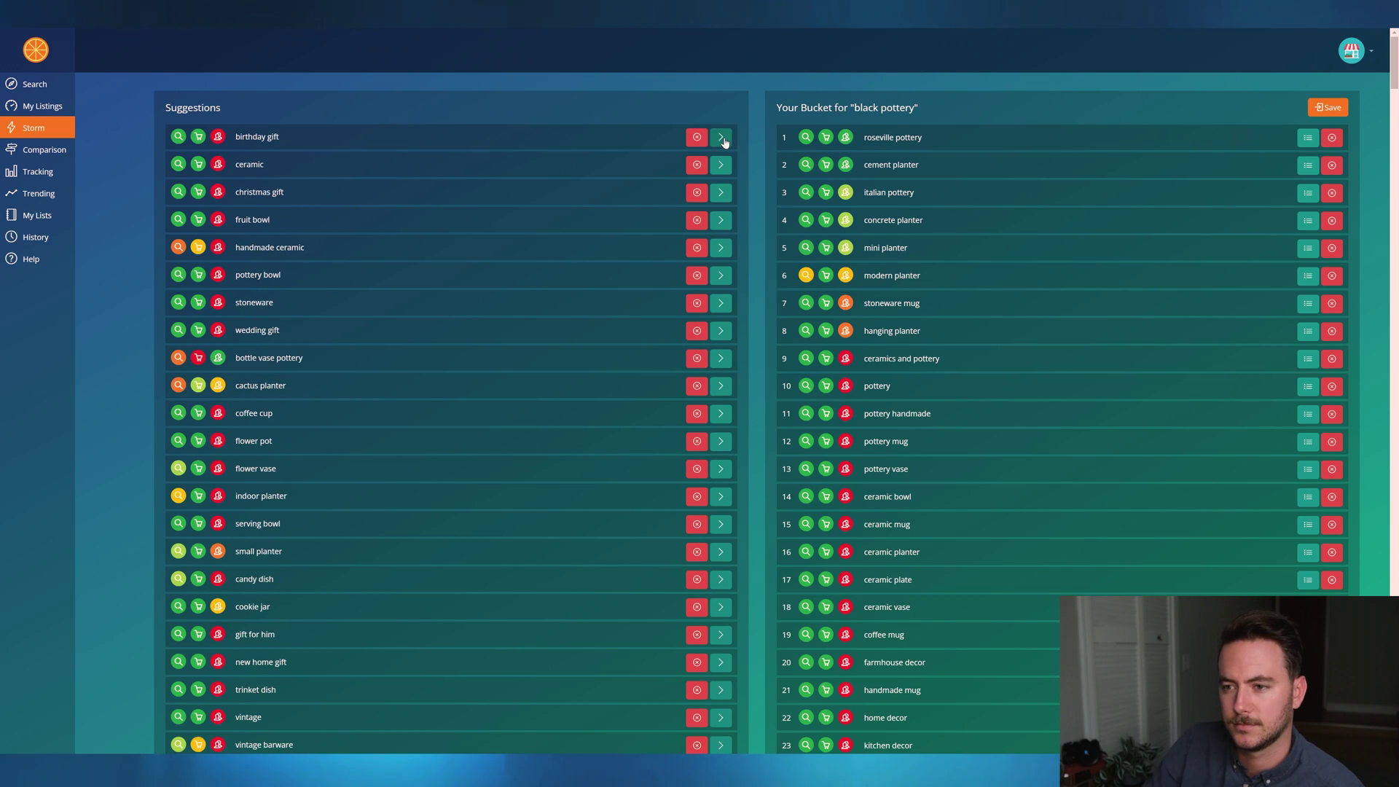
{"action": "left_click", "coordinate": [695, 137]}
{"action": "left_click", "coordinate": [721, 139]}
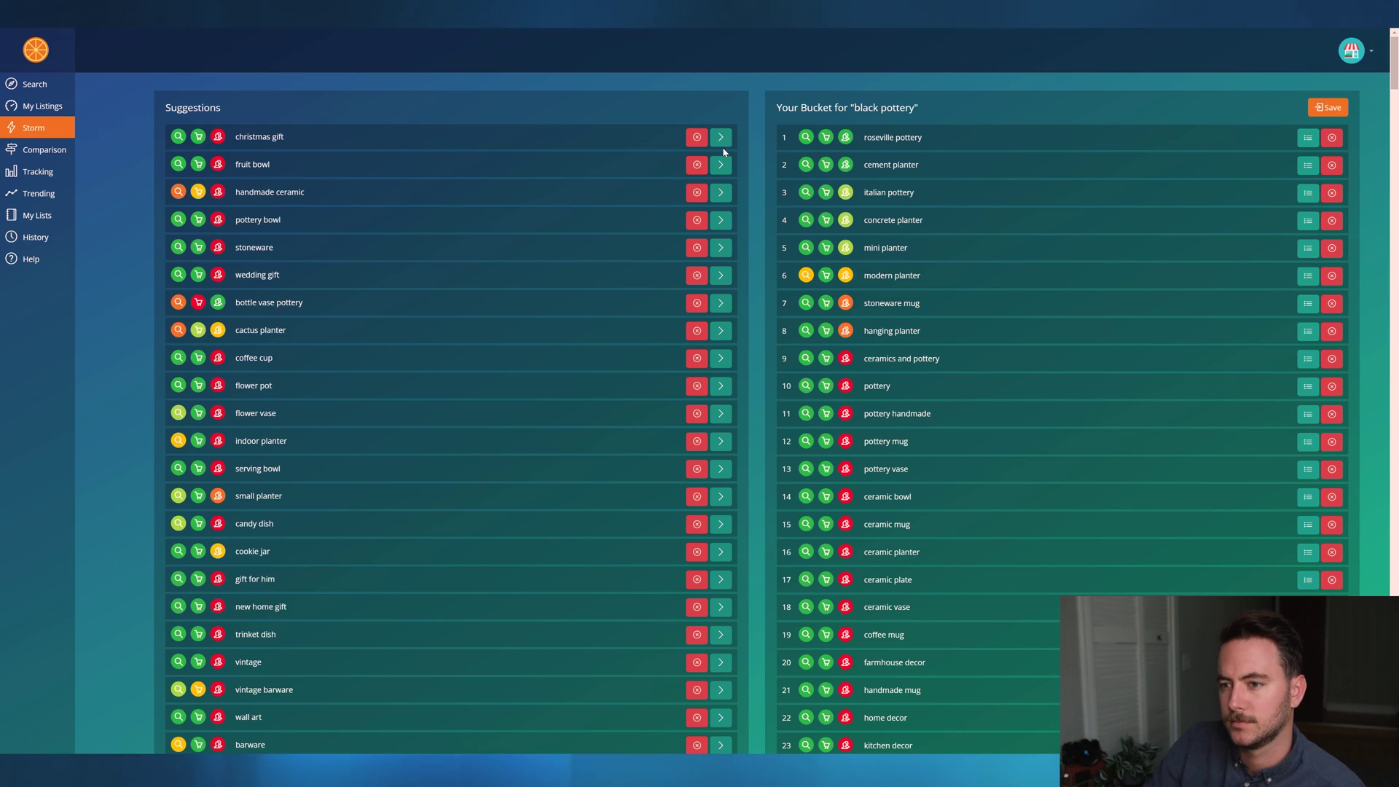
{"action": "left_click", "coordinate": [722, 141]}
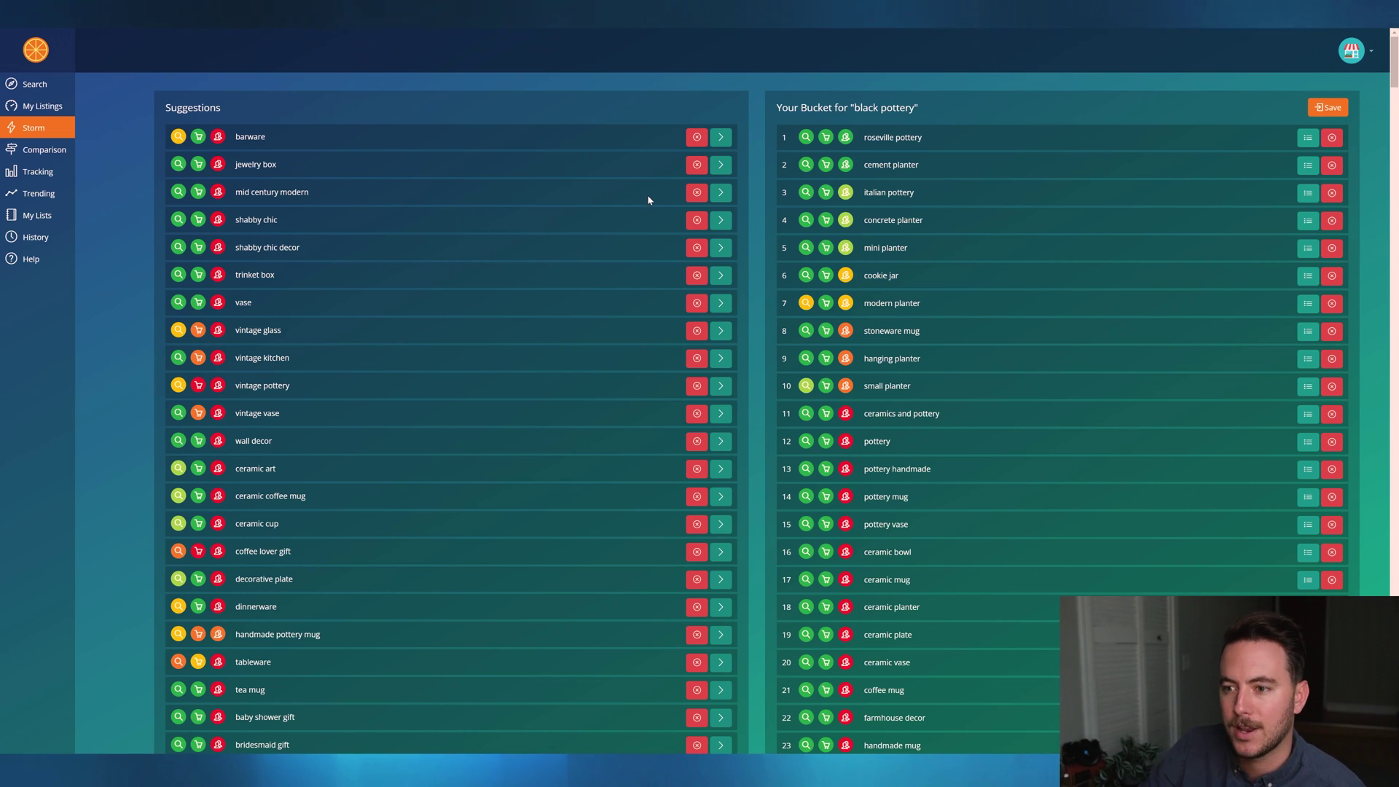
Add vintage pottery and vintage vase from the suggestions to the bucket.
{"action": "scroll", "coordinate": [636, 172], "scroll_direction": "down", "scroll_amount": 3}
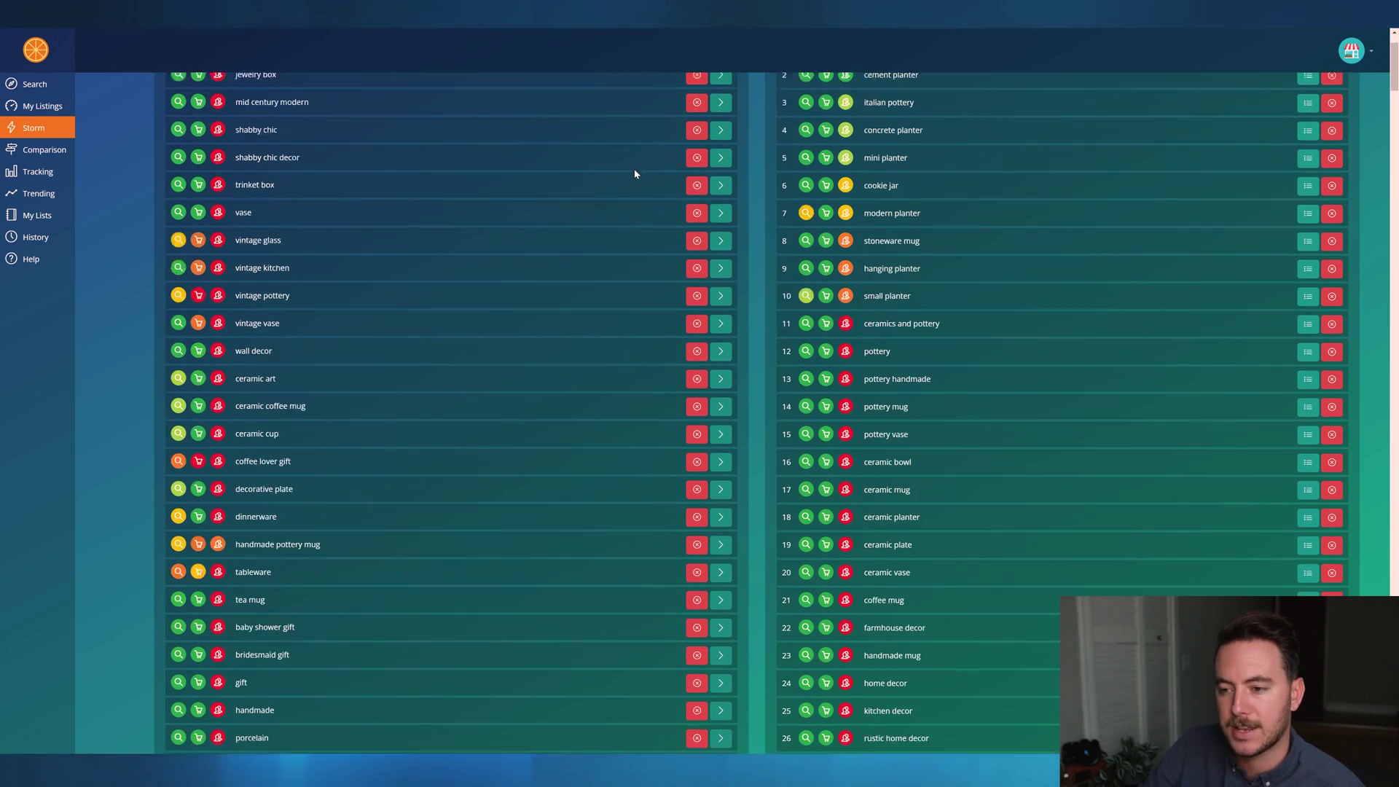
{"action": "left_click", "coordinate": [720, 223]}
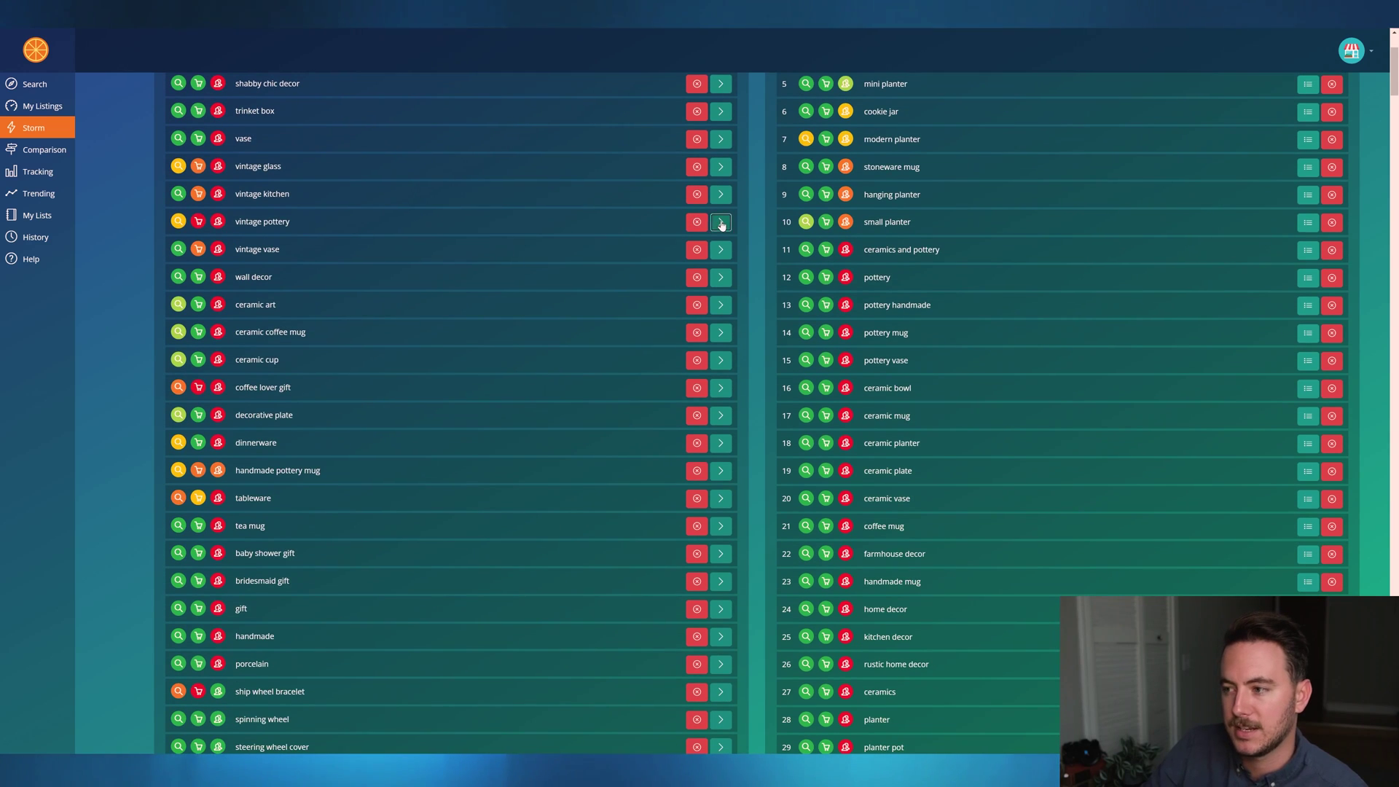
{"action": "left_click", "coordinate": [721, 223]}
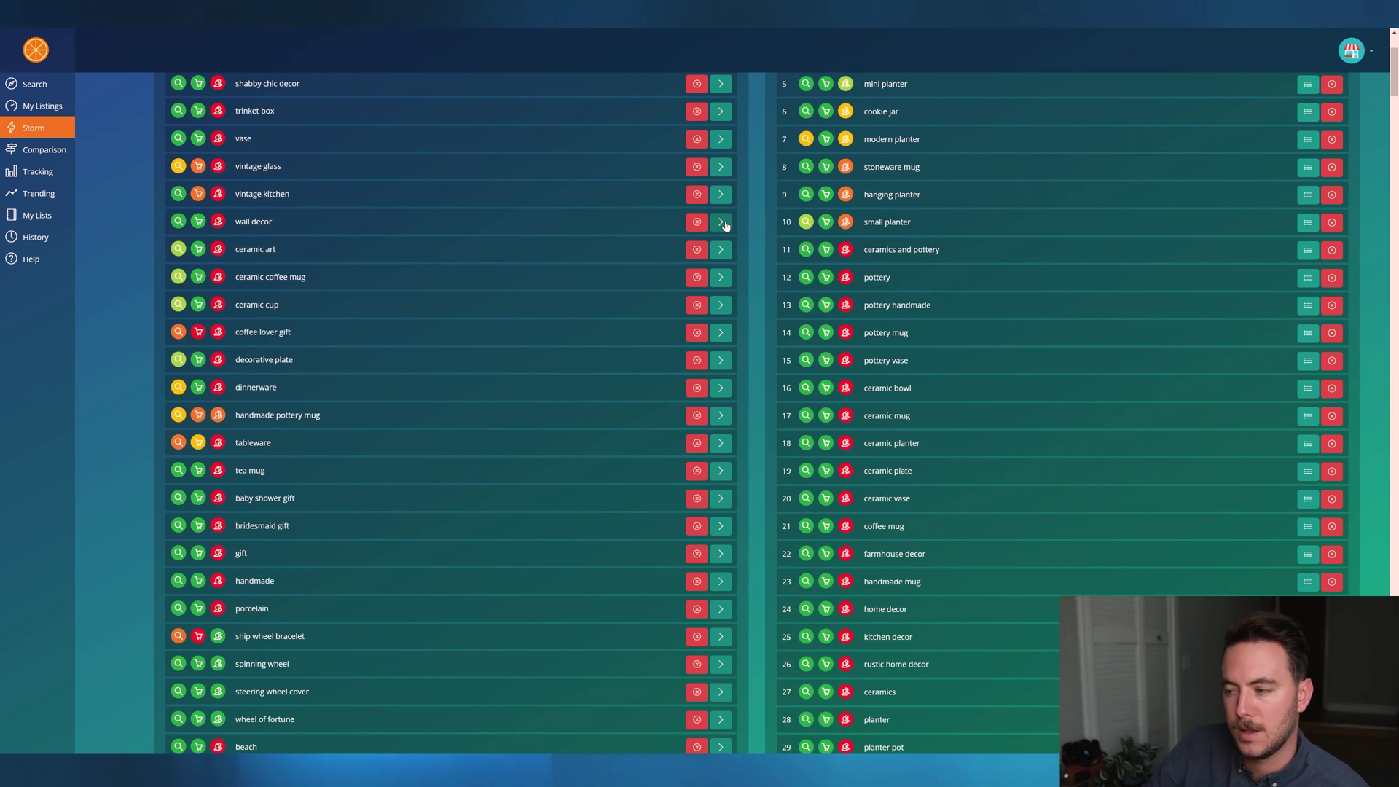
Skim the remaining keyword suggestions and the collected keywords, and save the "black pottery" bucket.
{"action": "scroll", "coordinate": [718, 378], "scroll_direction": "down", "scroll_amount": 15}
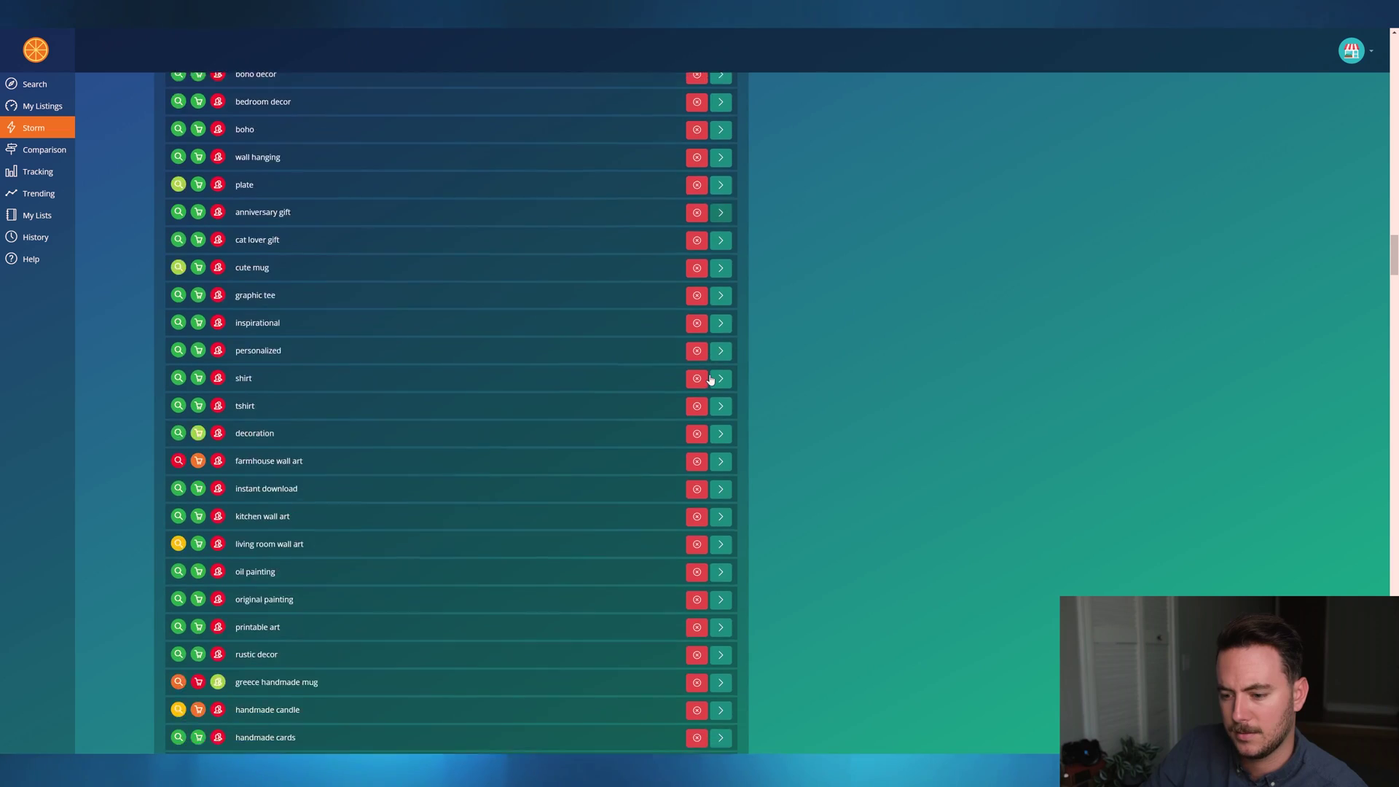
{"action": "scroll", "coordinate": [711, 372], "scroll_direction": "down", "scroll_amount": 1}
{"action": "scroll", "coordinate": [712, 362], "scroll_direction": "down", "scroll_amount": 15}
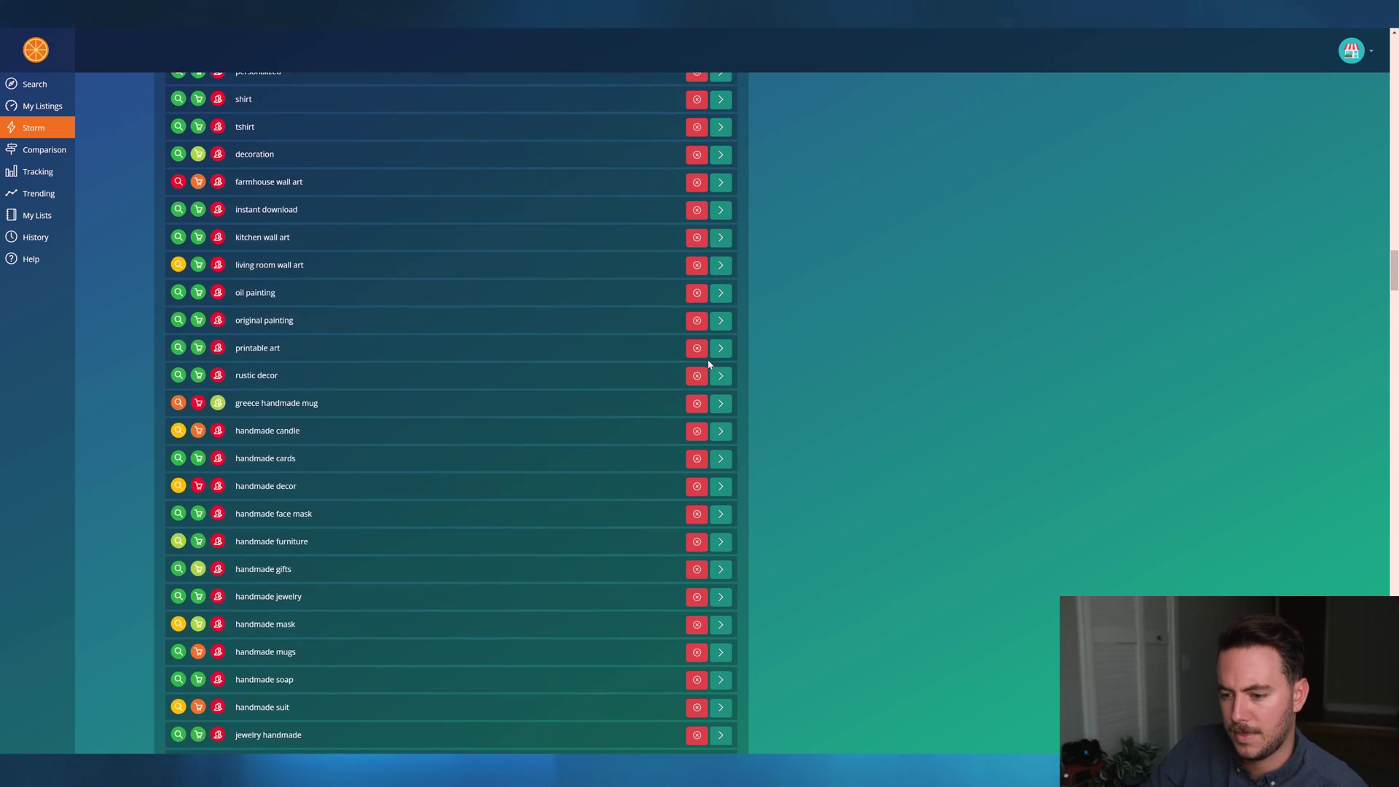
{"action": "scroll", "coordinate": [745, 448], "scroll_direction": "up", "scroll_amount": 20}
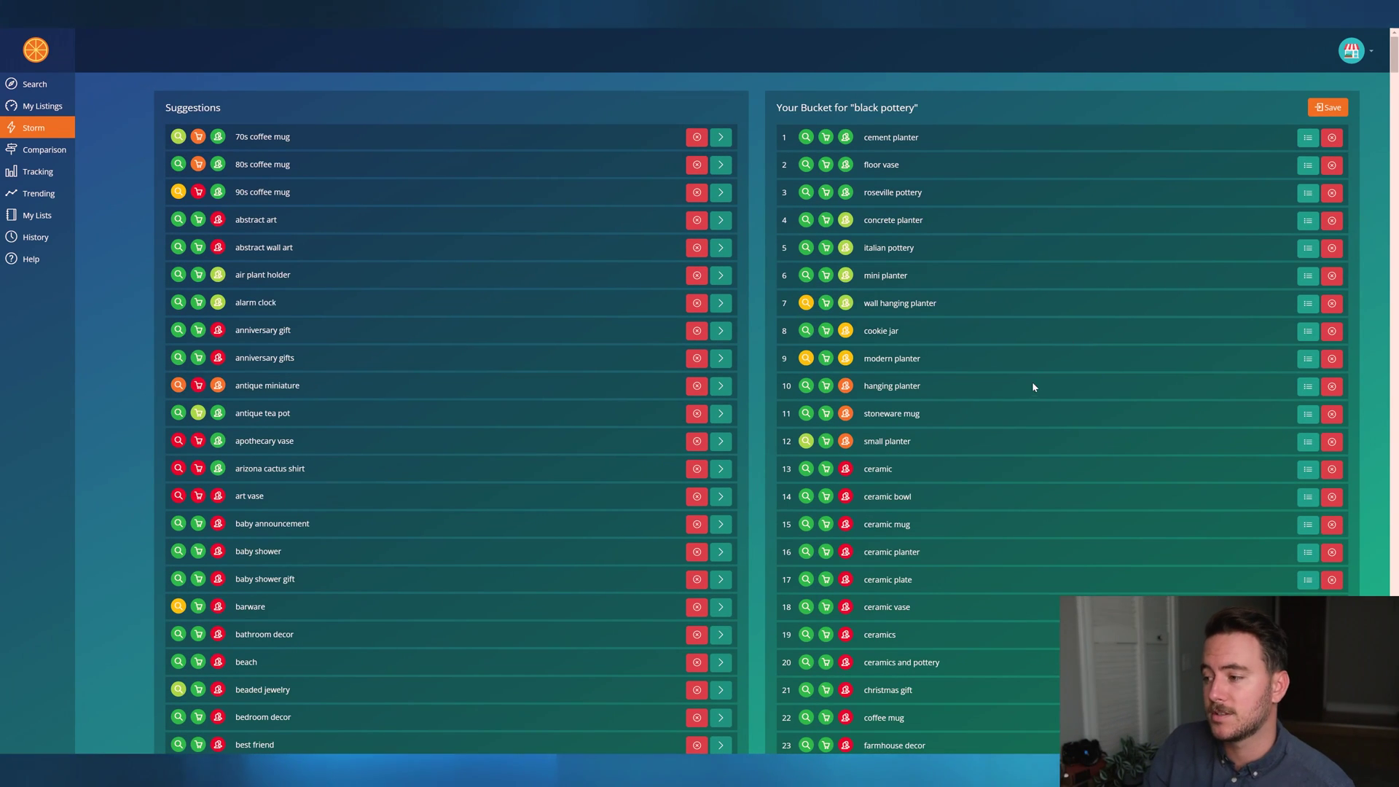
{"action": "scroll", "coordinate": [1015, 370], "scroll_direction": "down", "scroll_amount": 5}
{"action": "scroll", "coordinate": [1009, 375], "scroll_direction": "up", "scroll_amount": 5}
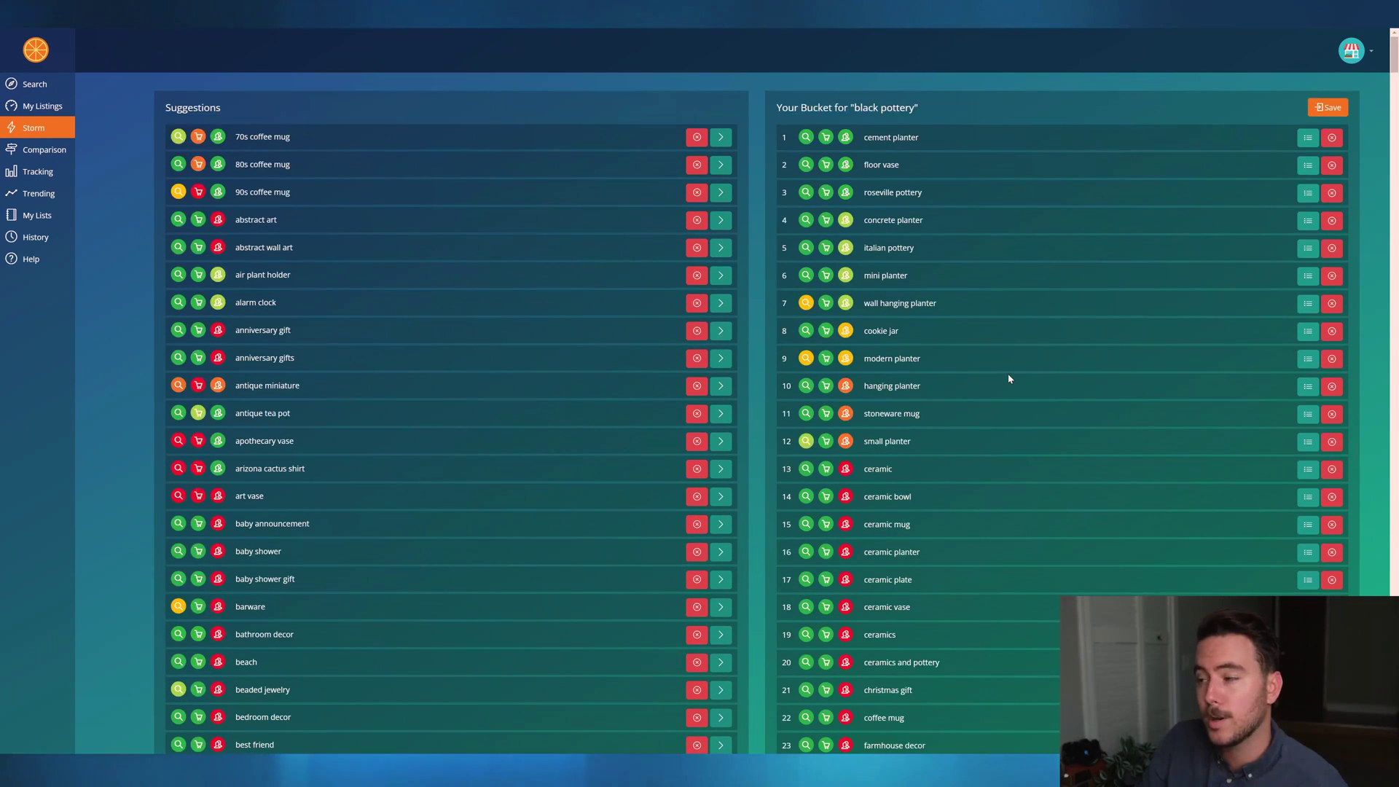
{"action": "left_click", "coordinate": [1327, 107]}
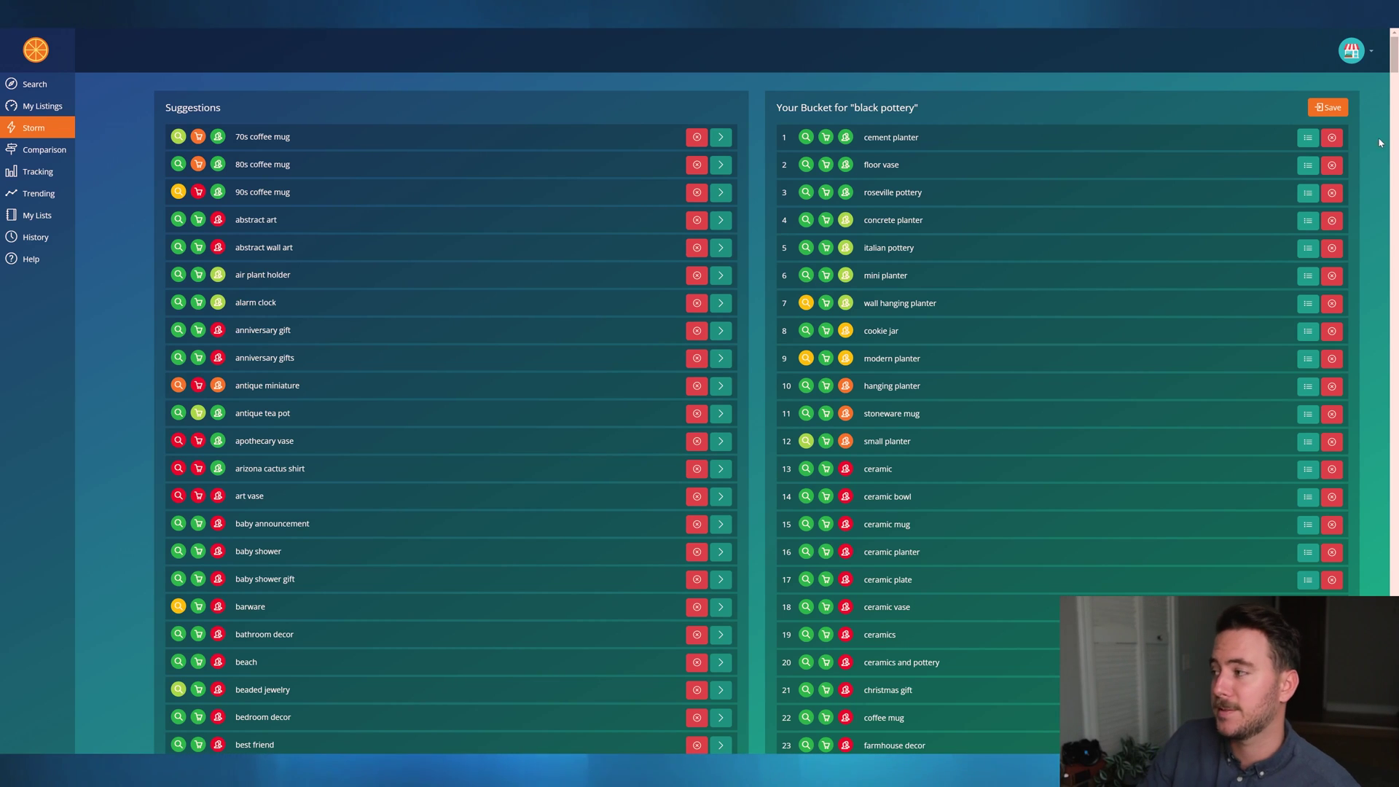
Reopen the saved "black pottery" storm from the storm overview, with the Marmalead window maximized.
{"action": "left_click", "coordinate": [34, 109]}
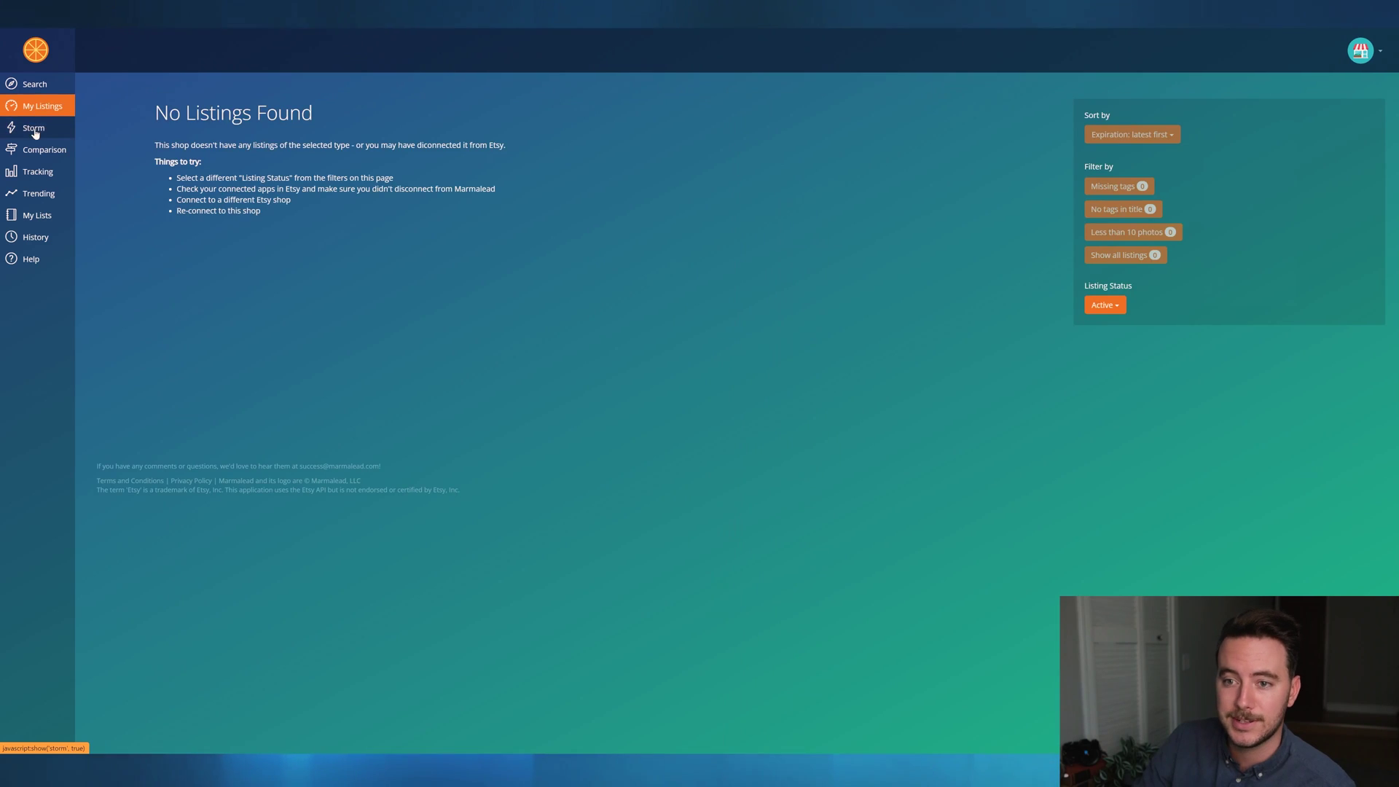
{"action": "left_click", "coordinate": [33, 131]}
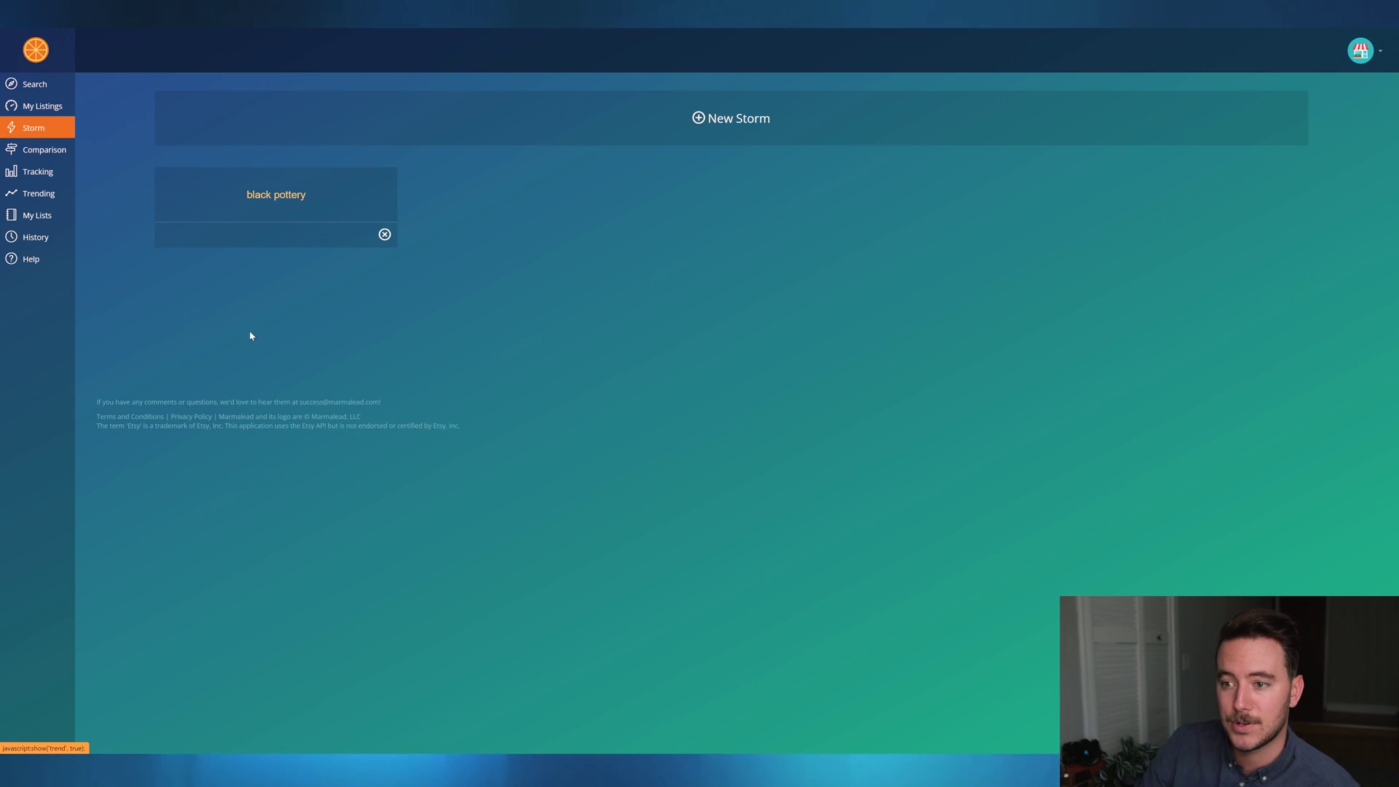
{"action": "left_click", "coordinate": [280, 194]}
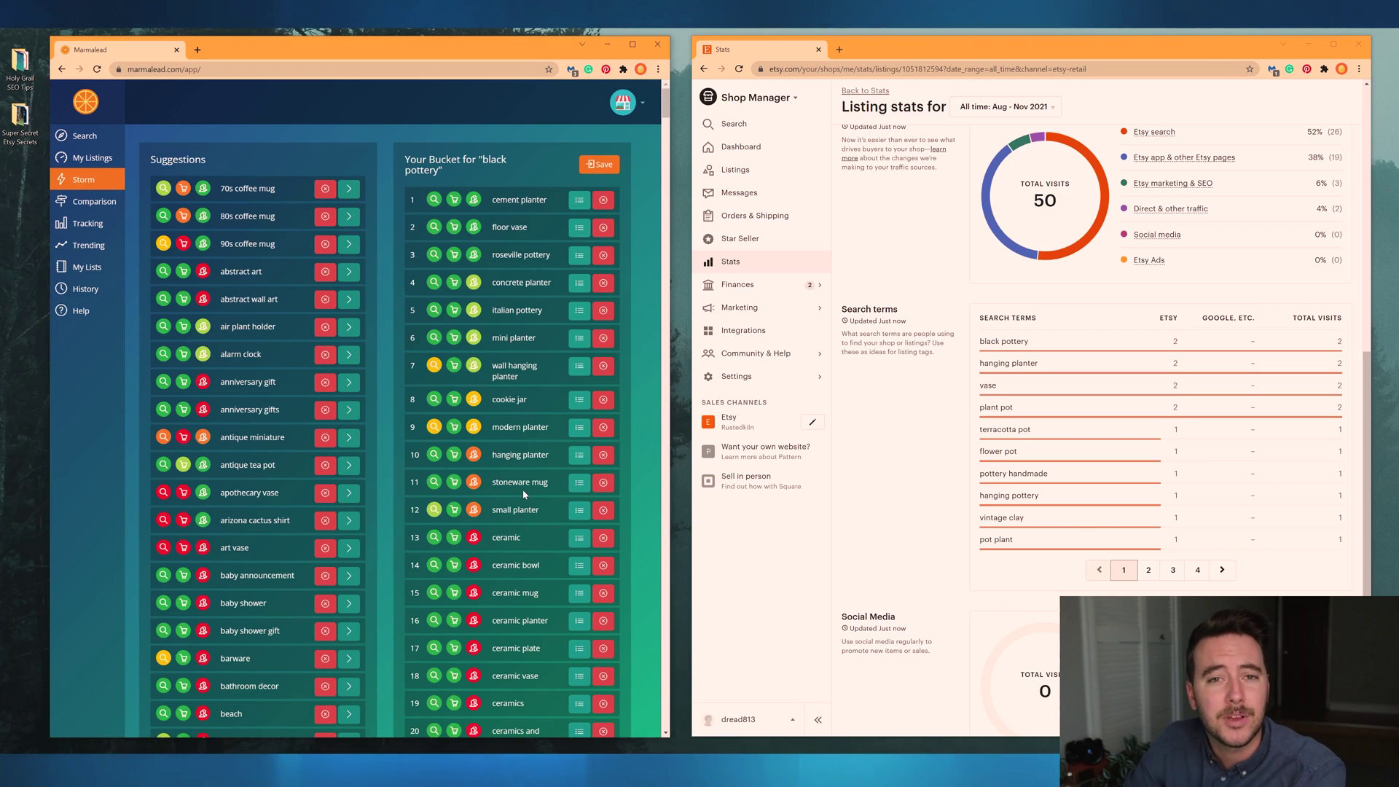
{"action": "double_click", "coordinate": [642, 50]}
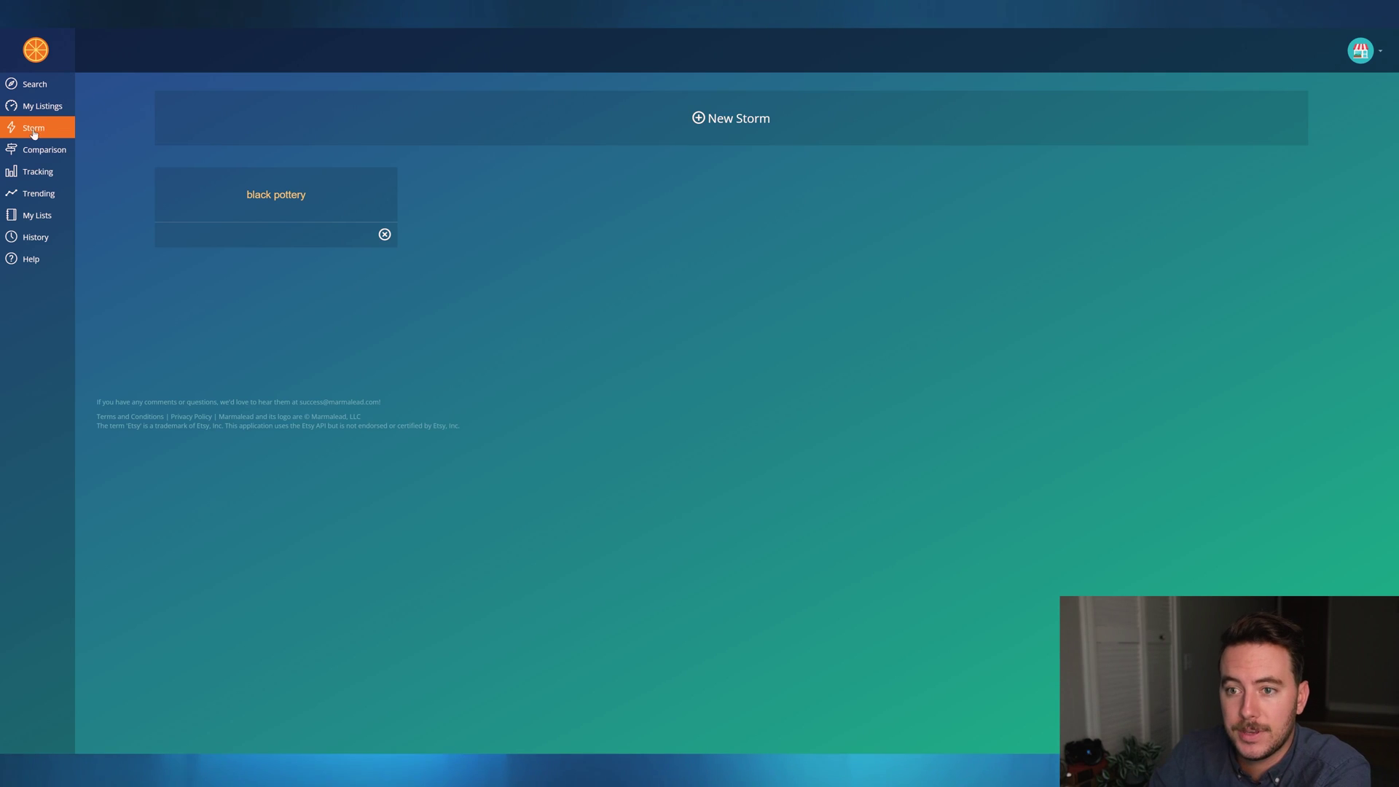
{"action": "left_click", "coordinate": [278, 190]}
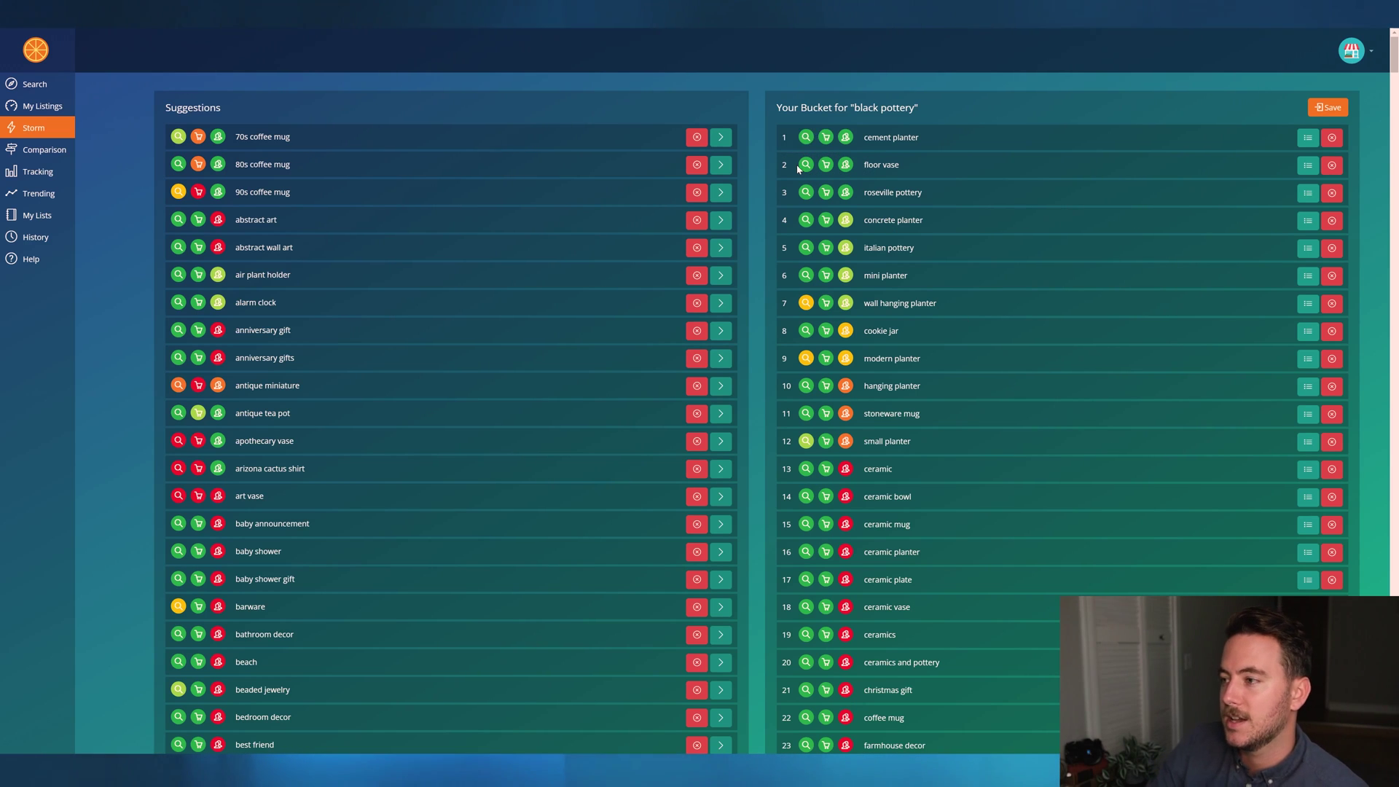
Create a keyword list named "Black Pottery" and add cement planter from the bucket to it.
{"action": "mouse_move", "coordinate": [802, 169]}
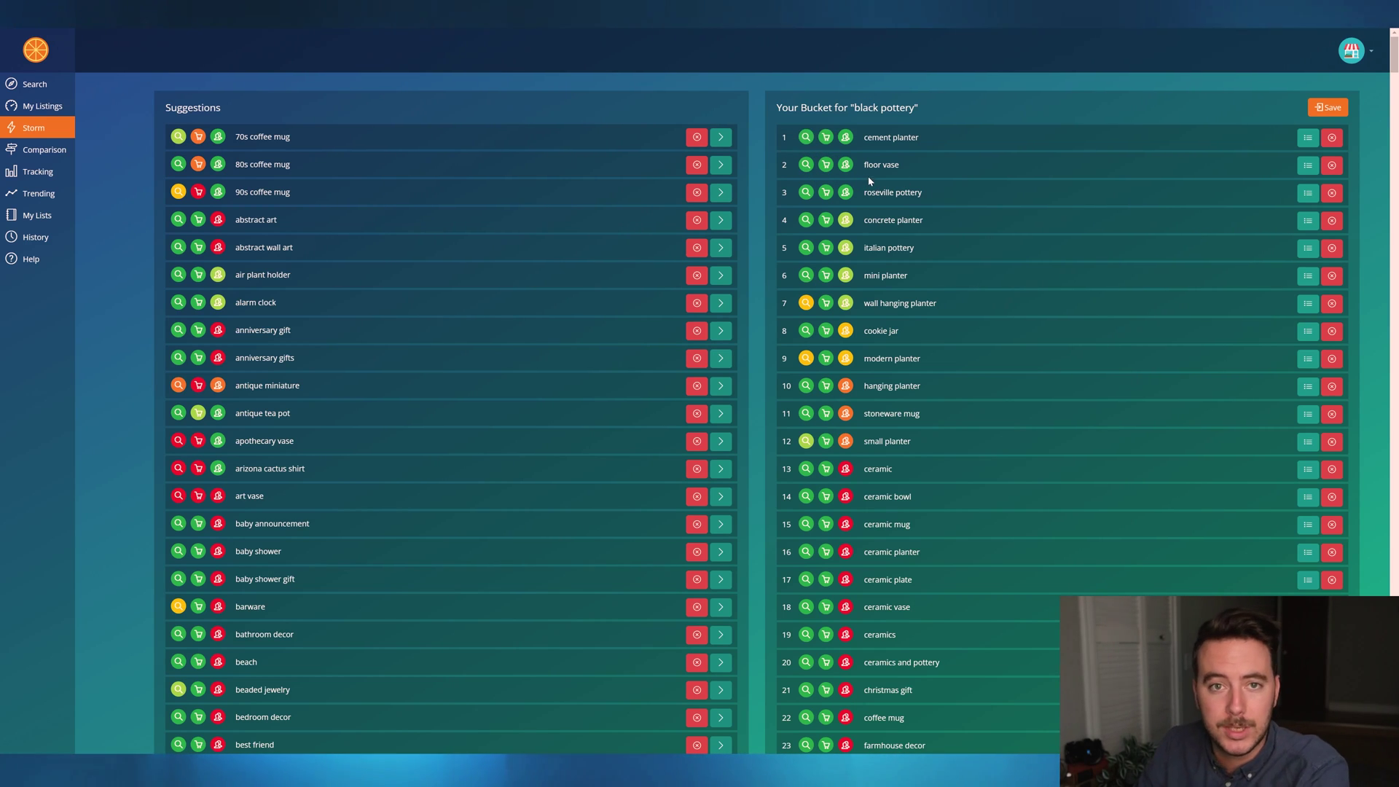
{"action": "mouse_move", "coordinate": [808, 194]}
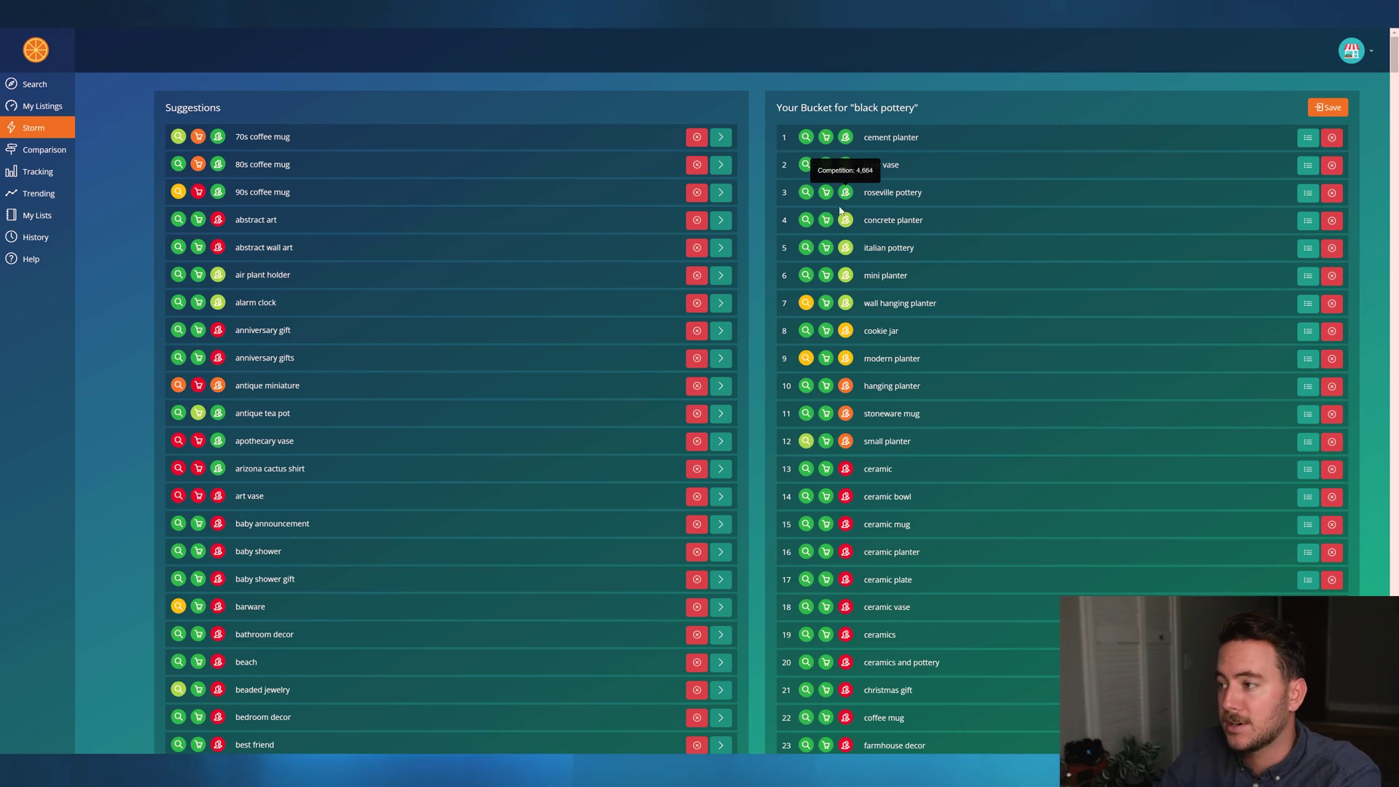
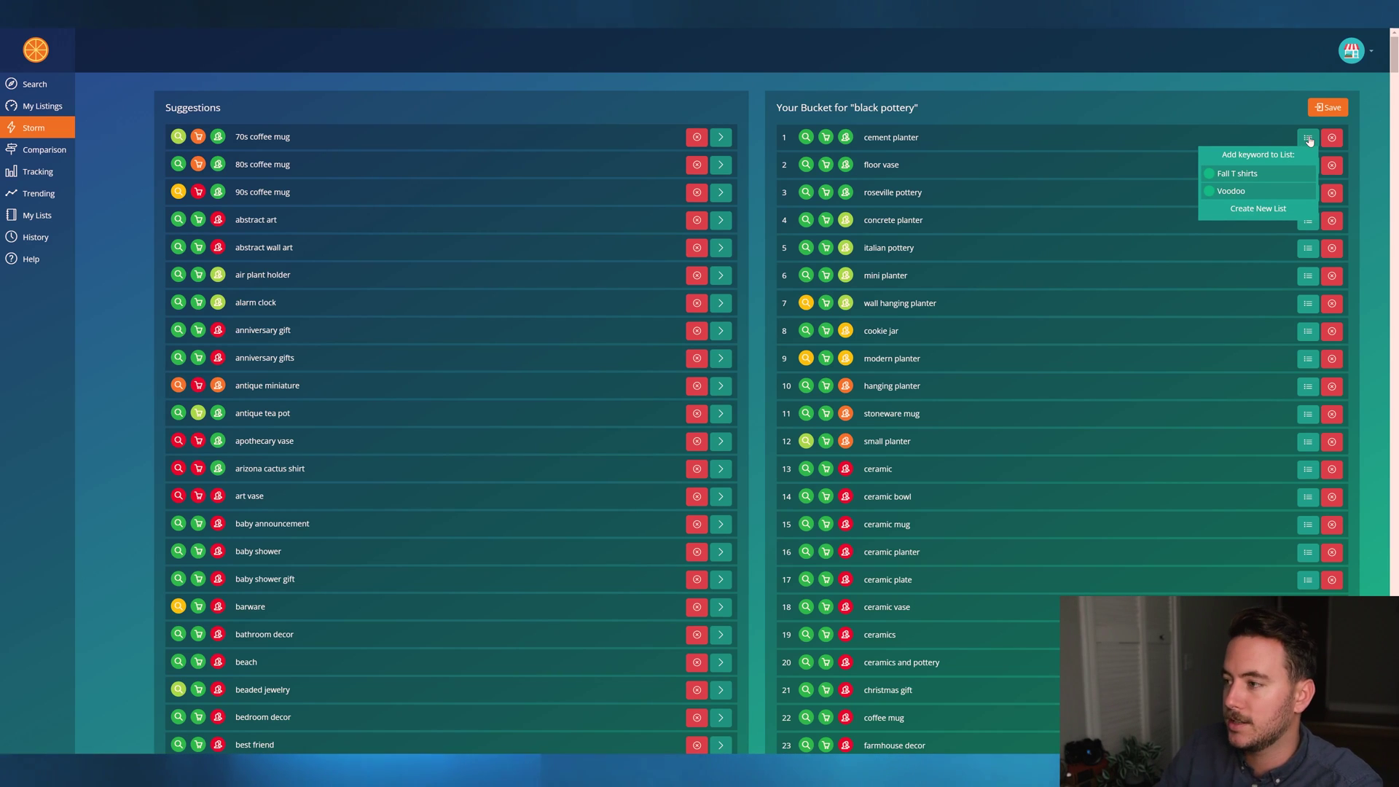
{"action": "left_click", "coordinate": [1285, 209]}
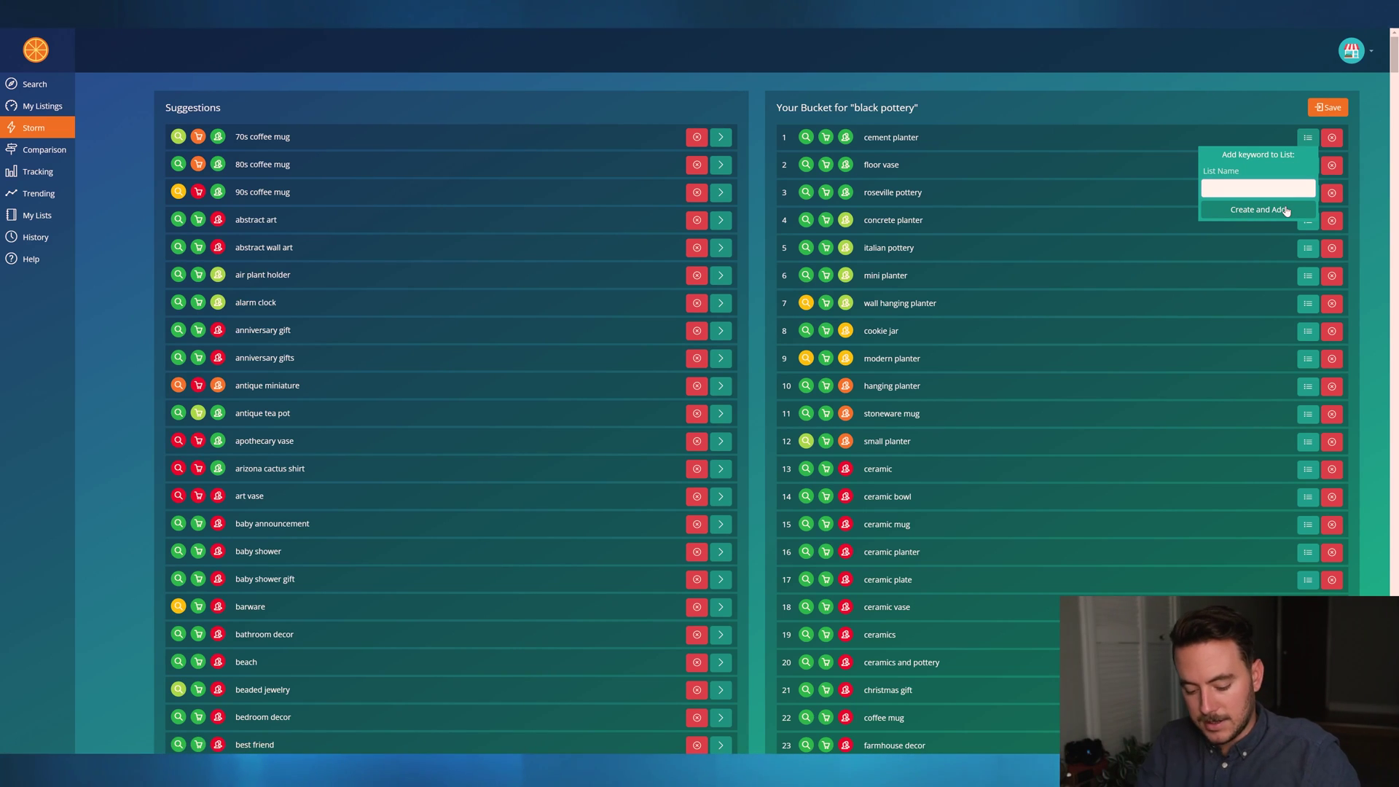
{"action": "type", "text": "Black "}
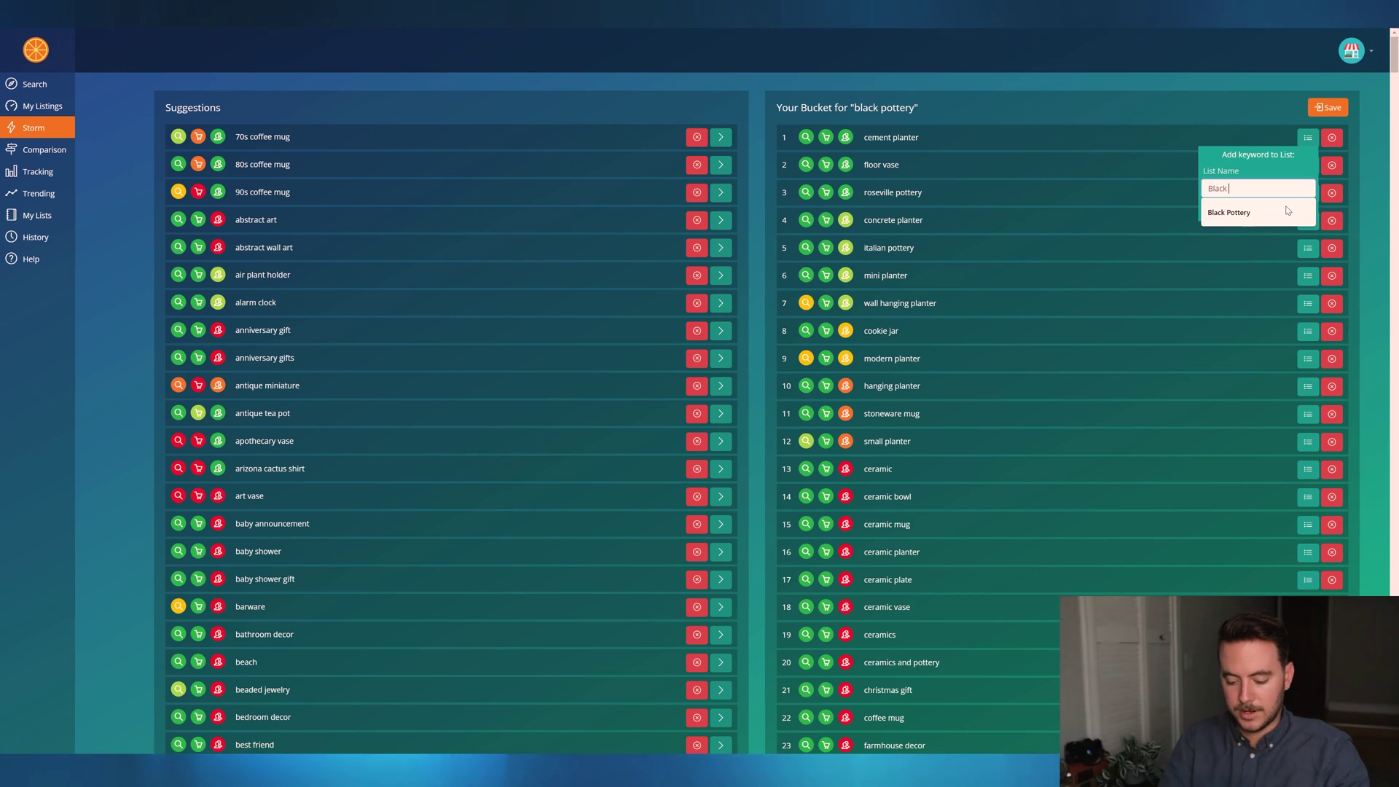
{"action": "type", "text": "Pottery"}
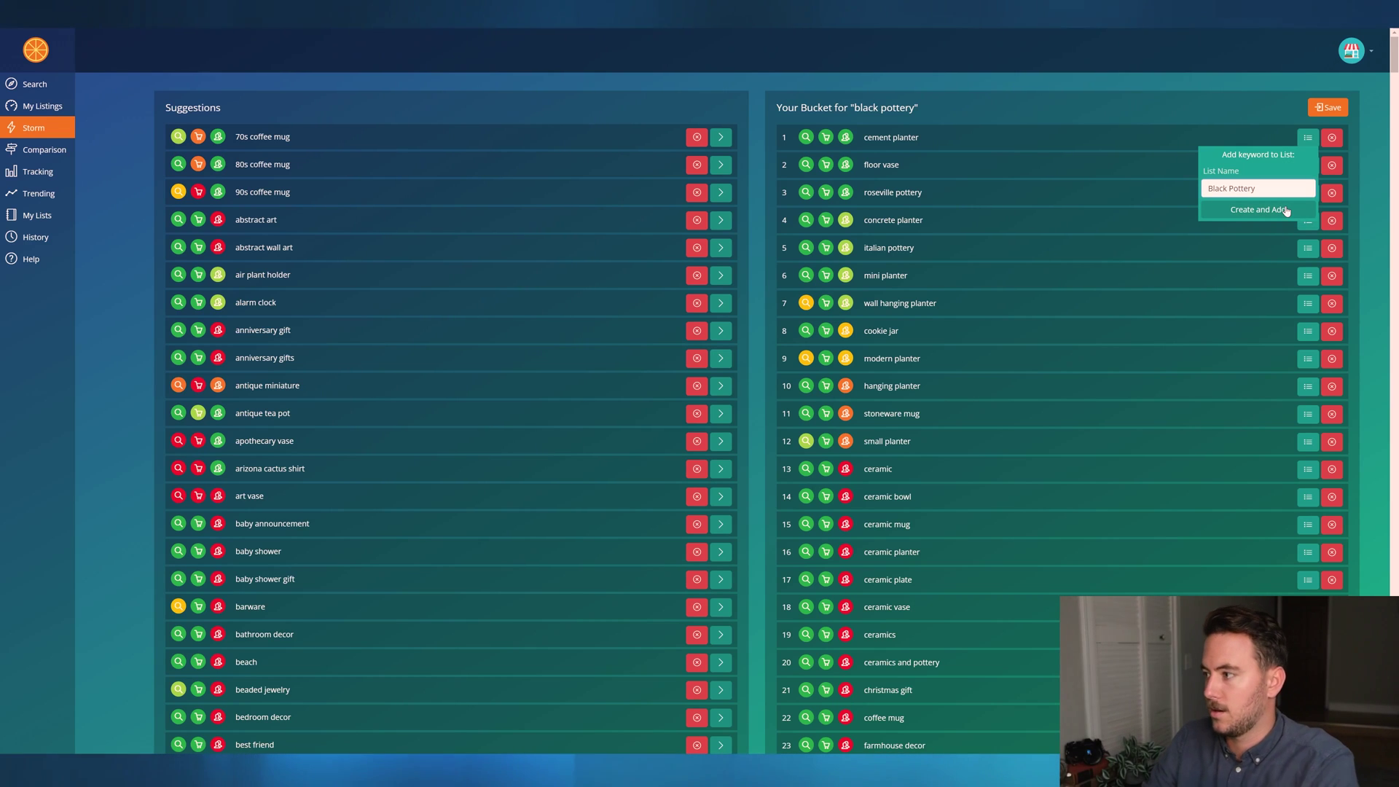
{"action": "left_click", "coordinate": [1265, 214]}
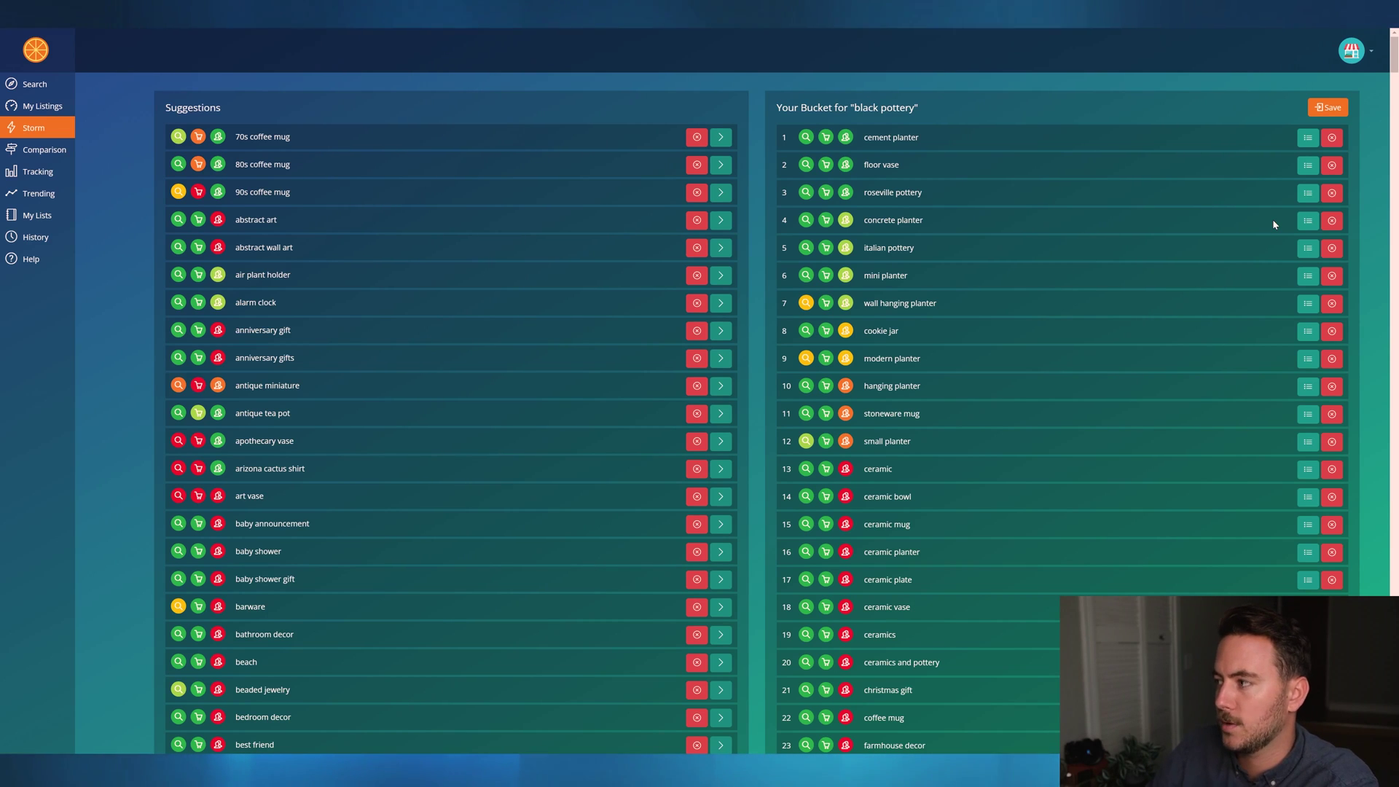
{"action": "left_click", "coordinate": [1308, 140]}
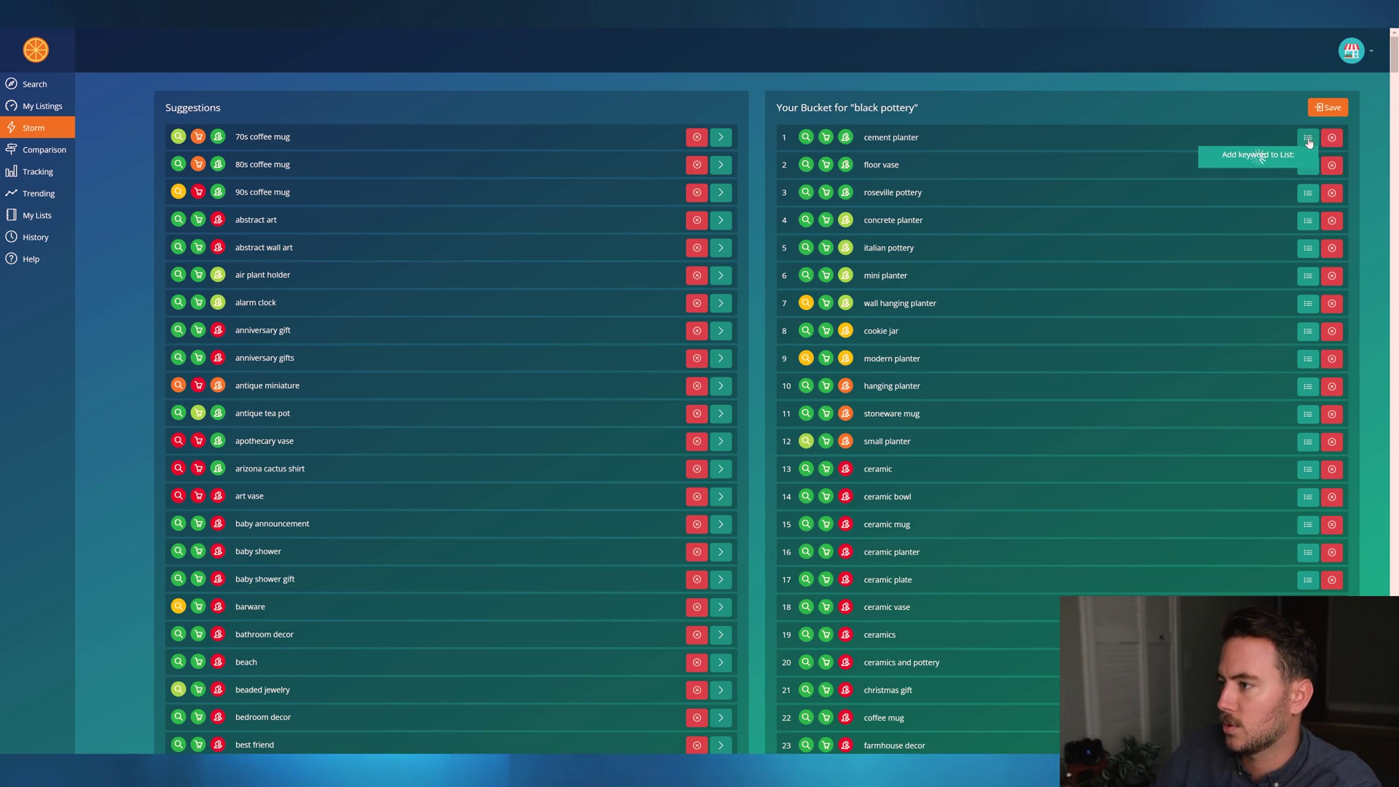
{"action": "left_click", "coordinate": [1242, 173]}
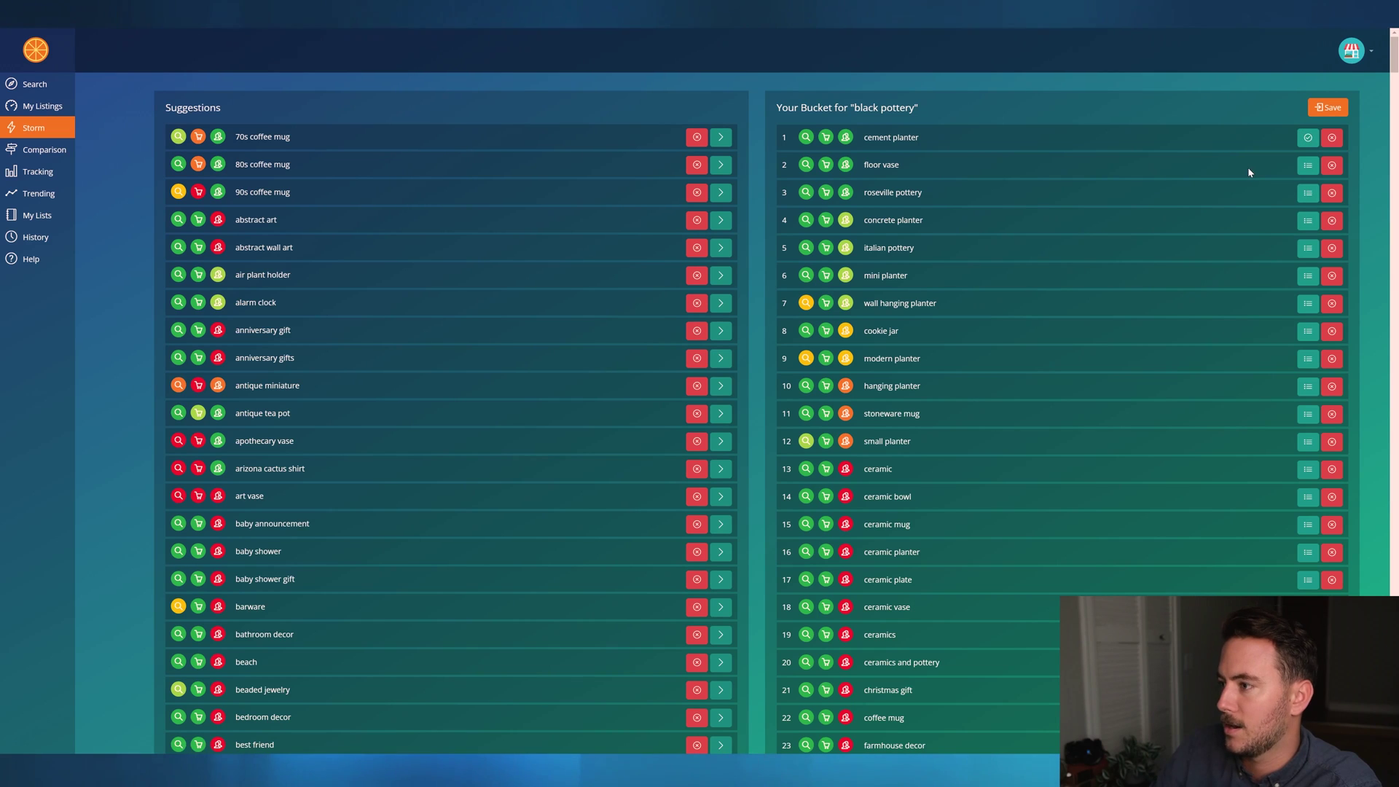
Add floor vase and concrete planter to the Black Pottery list, and remove roseville pottery from the bucket.
{"action": "left_click", "coordinate": [1308, 167]}
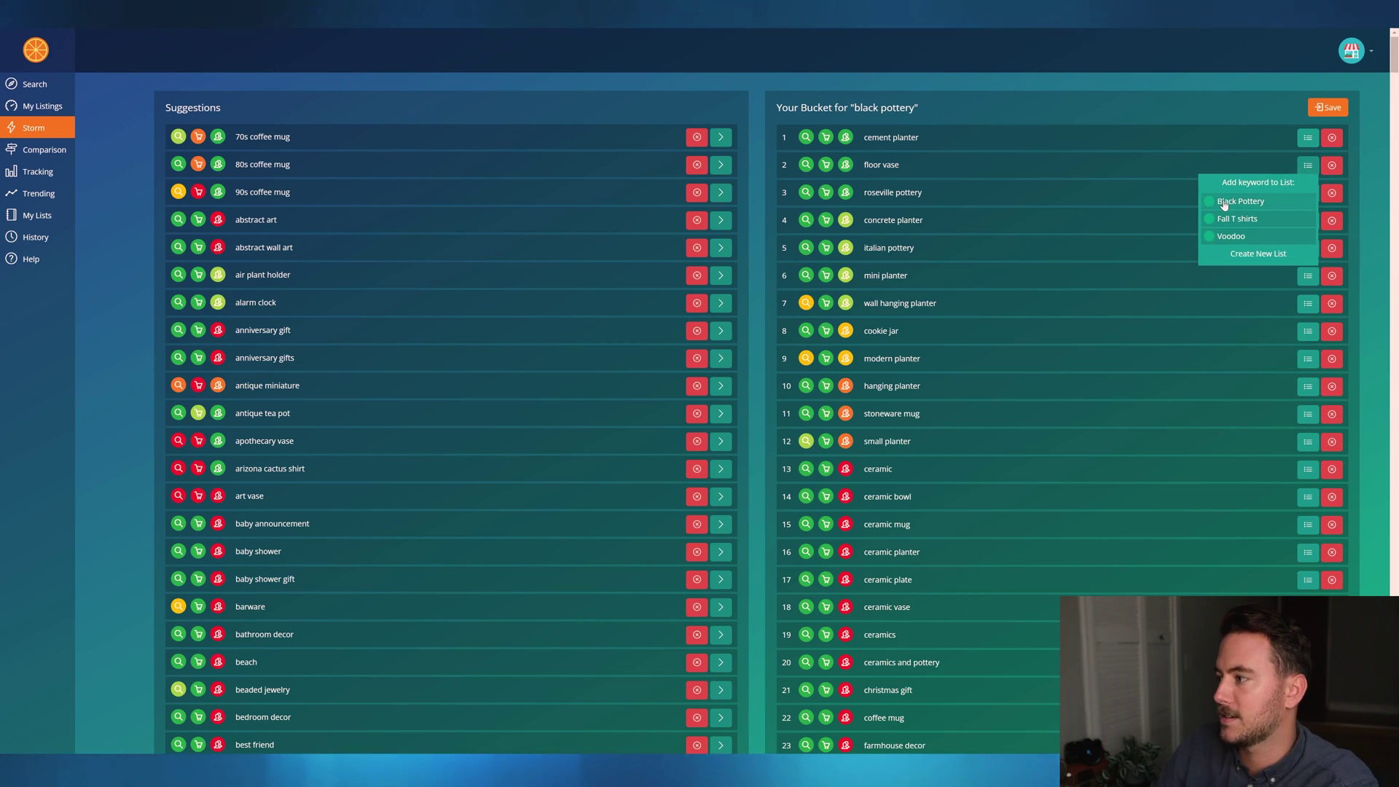
{"action": "left_click", "coordinate": [1237, 196]}
{"action": "left_click", "coordinate": [1332, 194]}
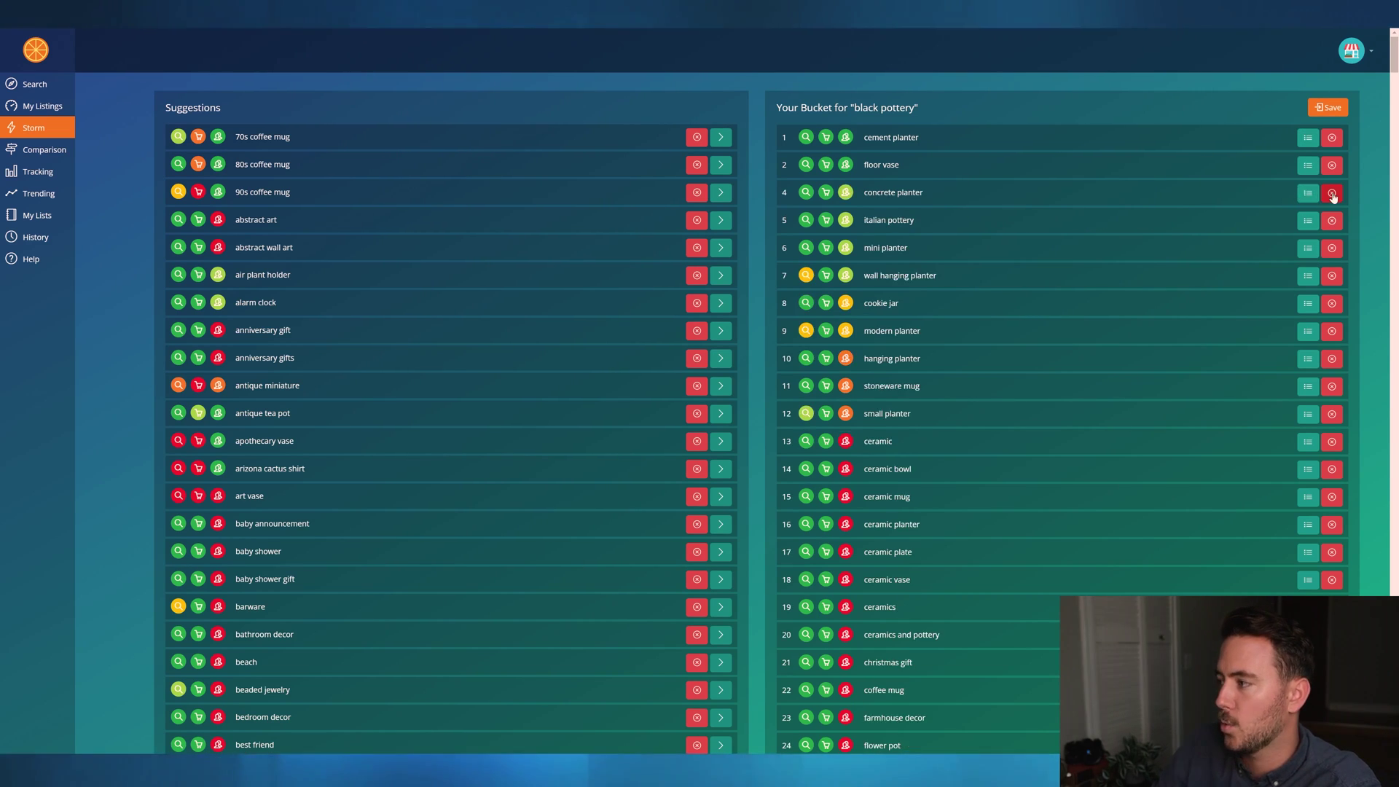
{"action": "left_click", "coordinate": [1307, 193]}
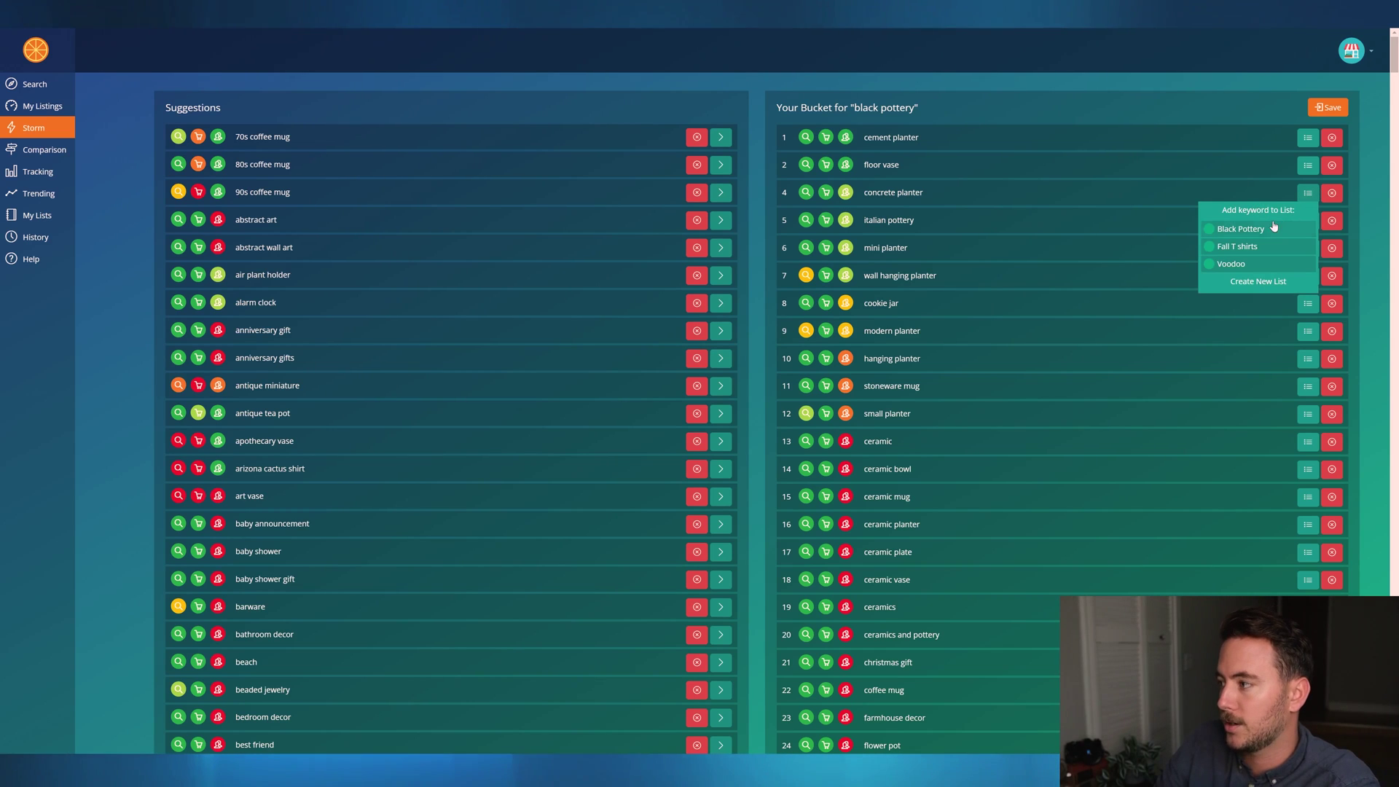
{"action": "left_click", "coordinate": [1256, 230]}
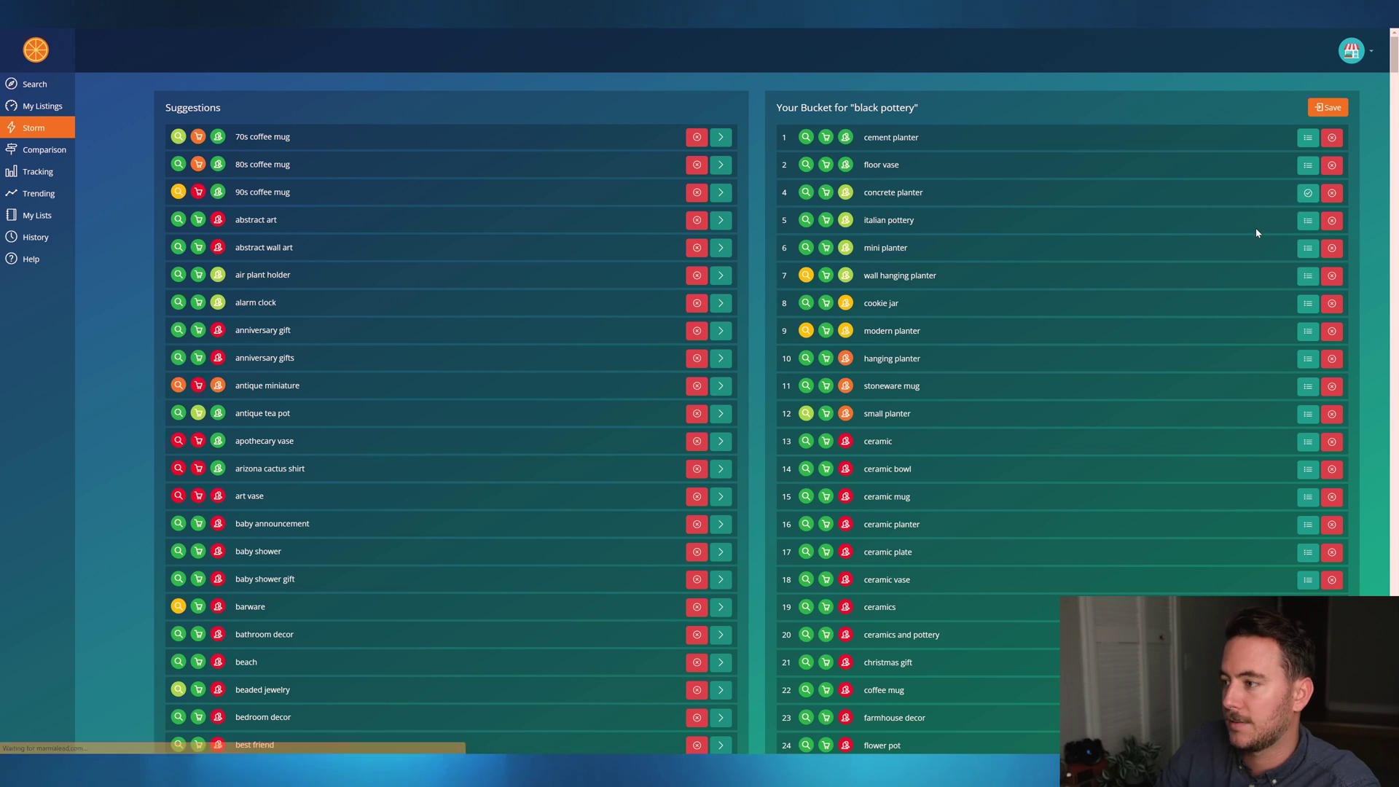
Remove italian pottery from the bucket, and add mini planter and wall hanging planter to the Black Pottery list.
{"action": "left_click", "coordinate": [1309, 223]}
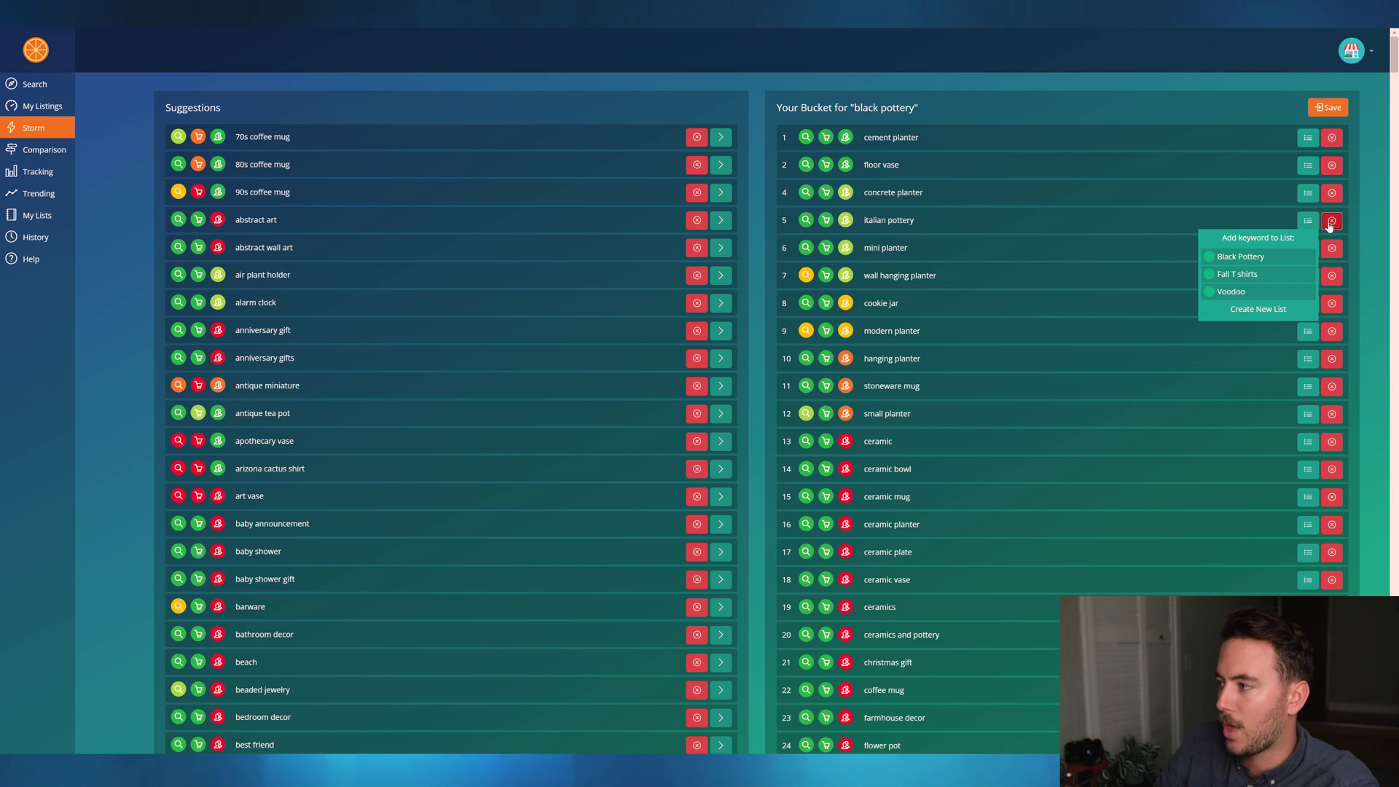
{"action": "left_click", "coordinate": [1329, 222]}
{"action": "left_click", "coordinate": [1308, 223]}
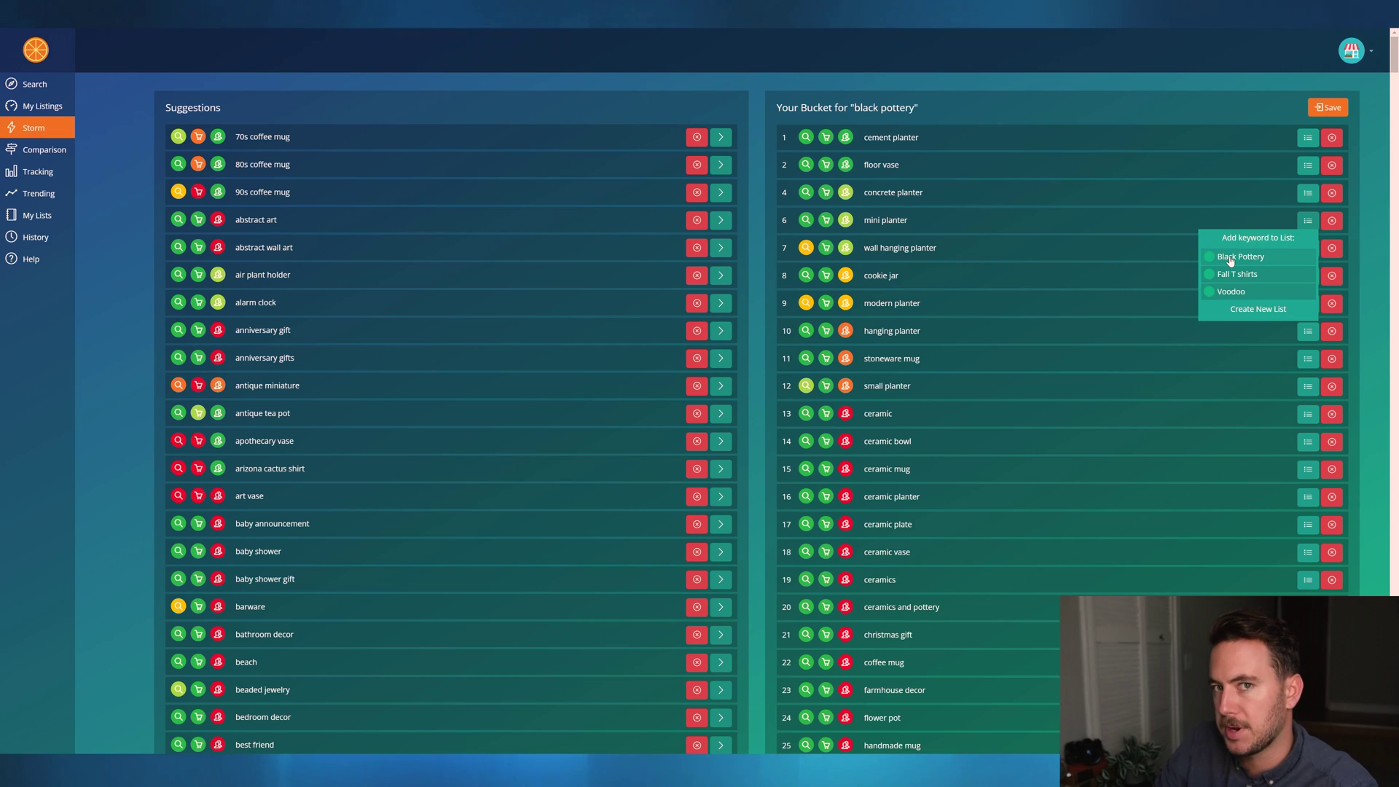
{"action": "left_click", "coordinate": [1228, 259]}
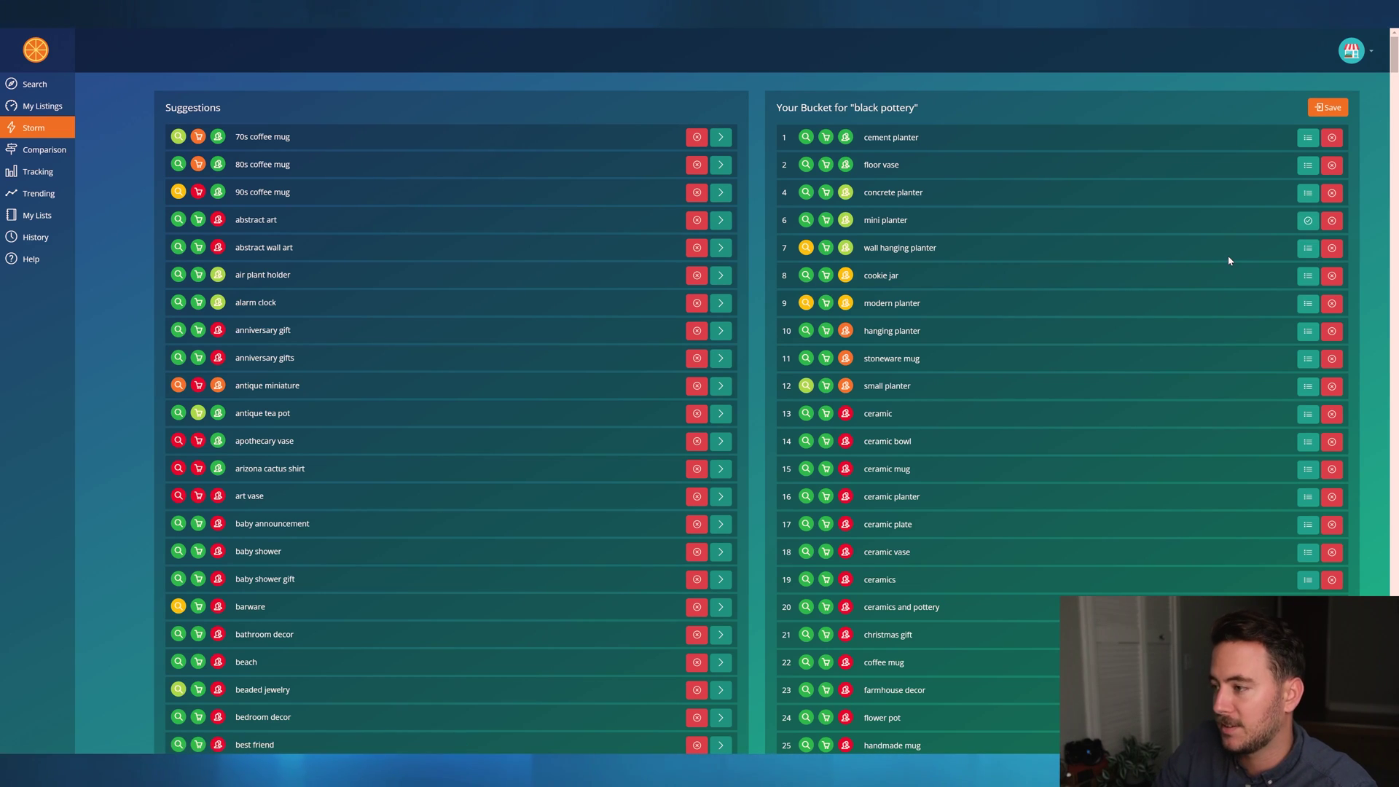
{"action": "left_click", "coordinate": [1297, 250]}
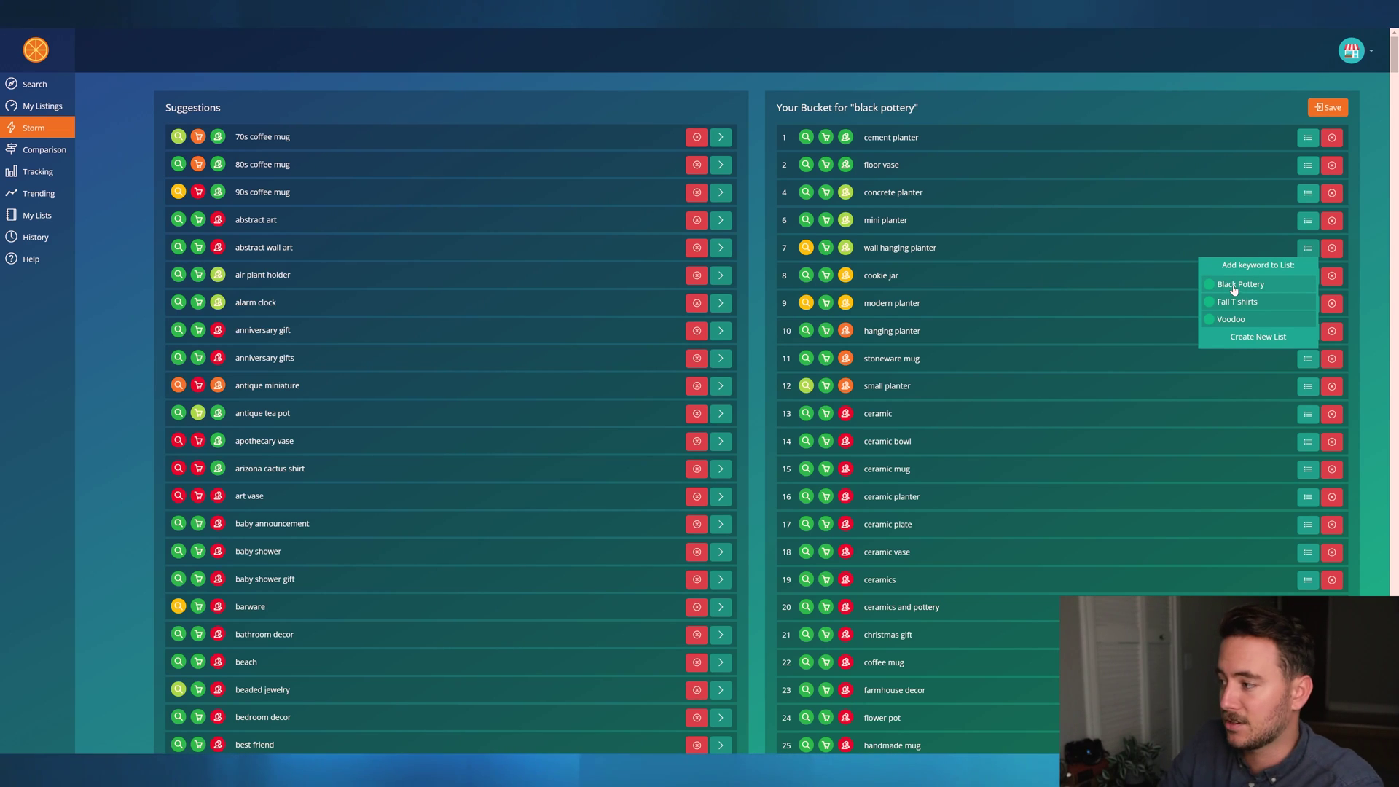
{"action": "left_click", "coordinate": [1233, 285]}
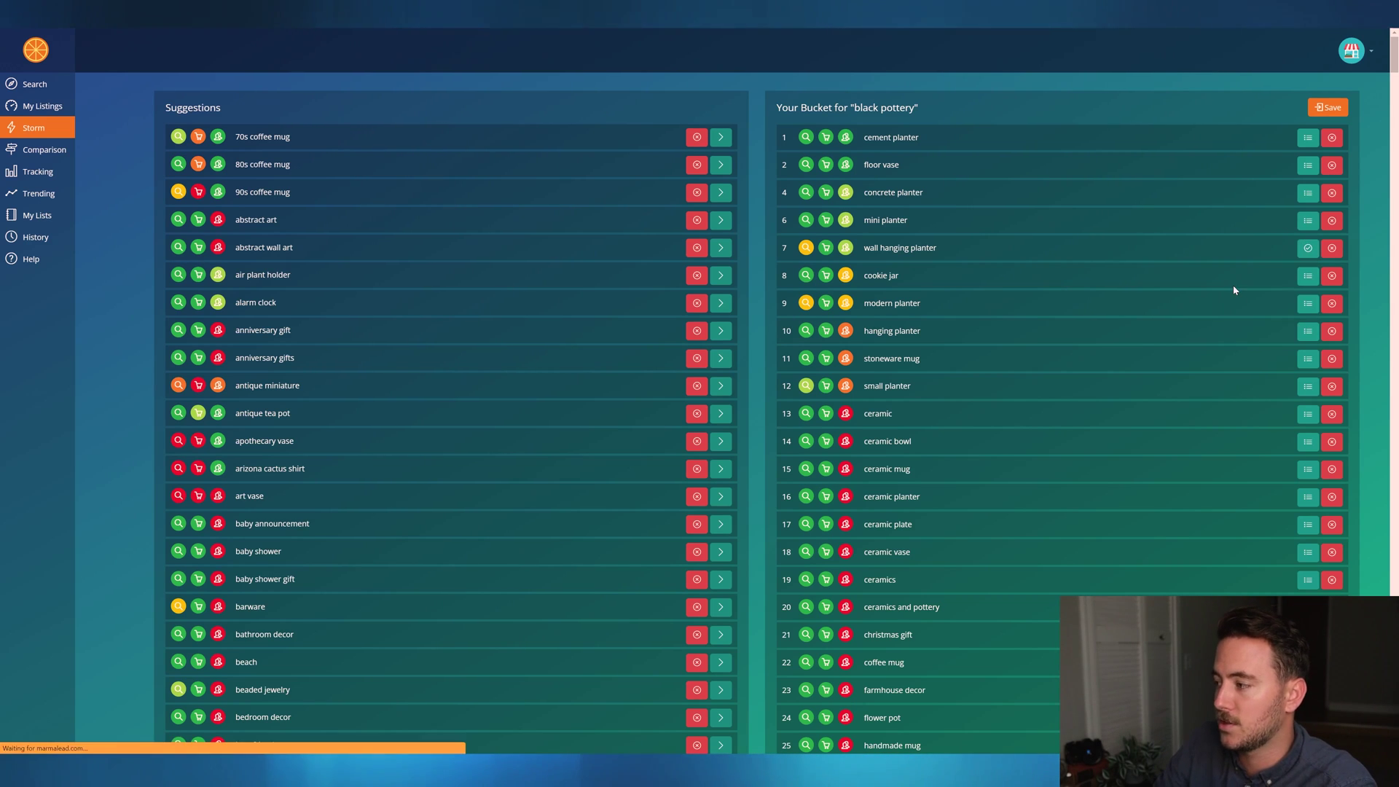
Remove cookie jar from the bucket, and add modern planter and hanging planter to the Black Pottery list.
{"action": "left_click", "coordinate": [1308, 275]}
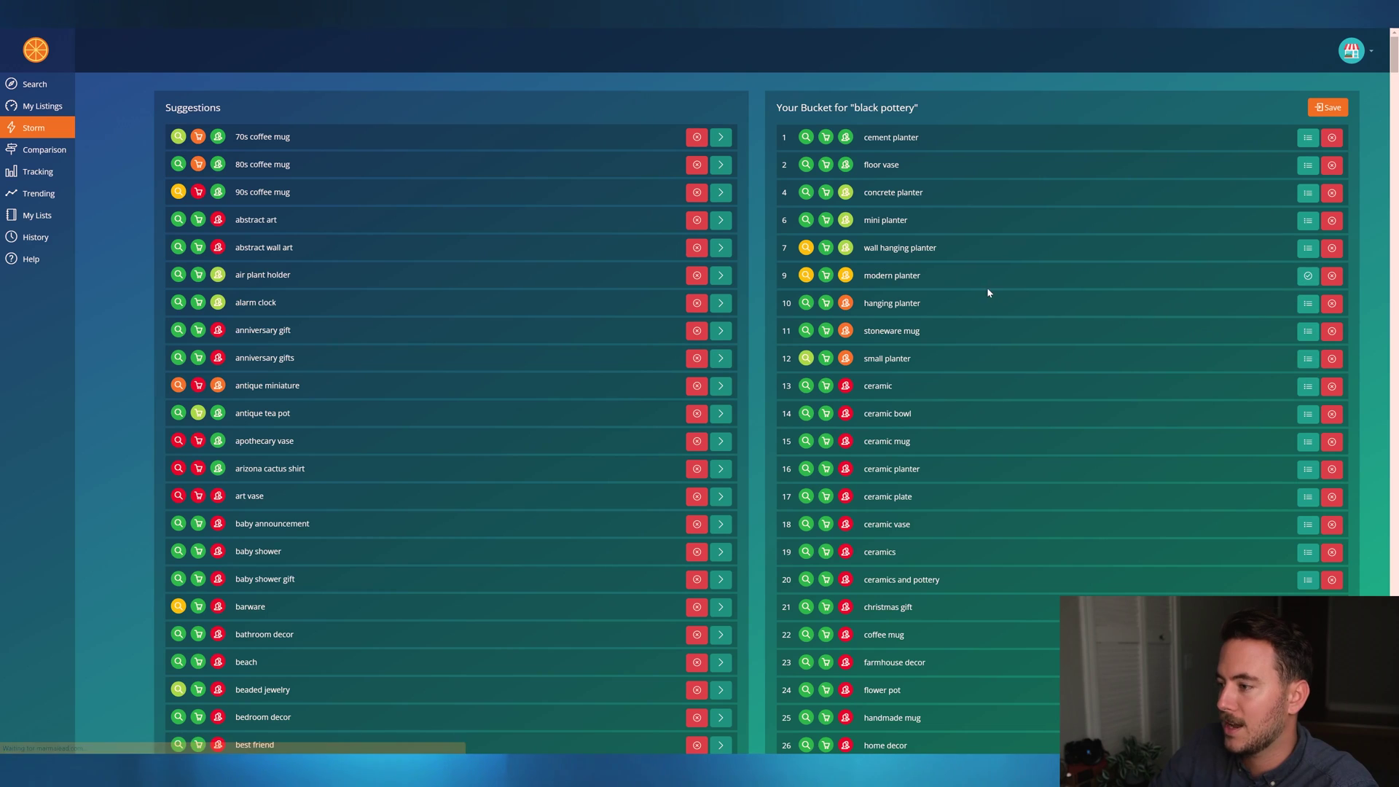
{"action": "left_click", "coordinate": [1306, 306]}
{"action": "left_click", "coordinate": [1247, 341]}
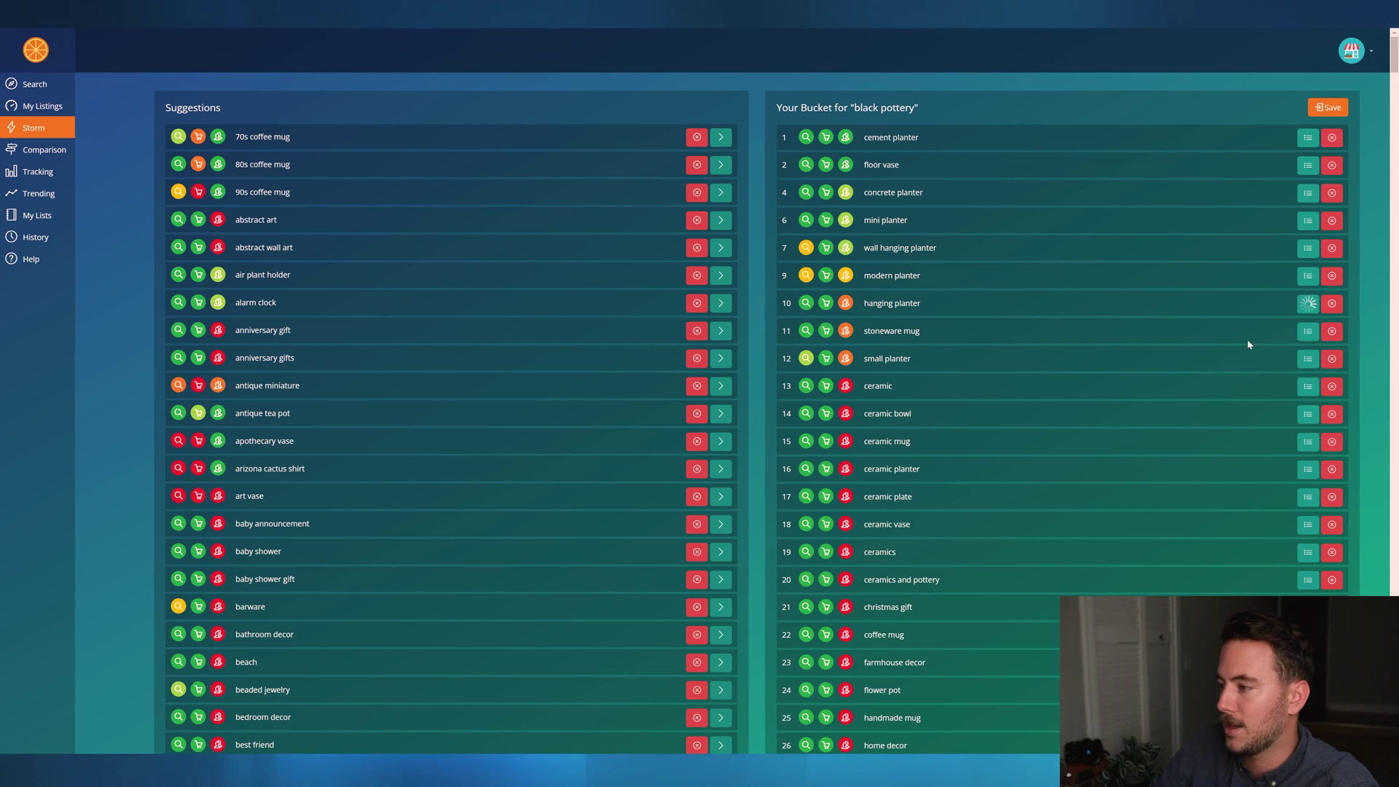
Add stoneware mug and small planter from the bucket to the Black Pottery list.
{"action": "left_click", "coordinate": [1302, 332]}
{"action": "left_click", "coordinate": [1234, 367]}
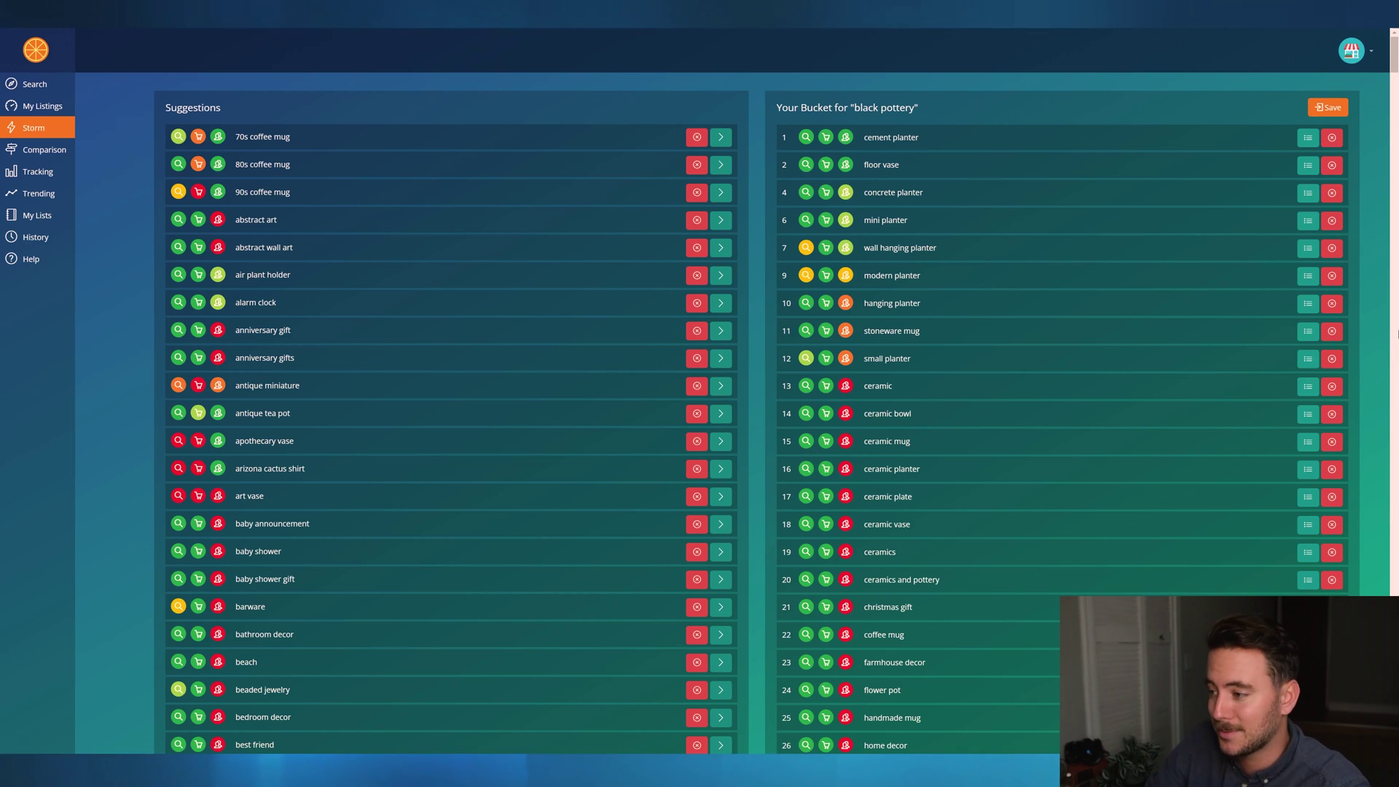
{"action": "left_click", "coordinate": [1308, 359]}
{"action": "left_click", "coordinate": [1248, 395]}
Add ceramics and pottery, farmhouse decor and pottery handmade from the bucket to the Black Pottery list.
{"action": "scroll", "coordinate": [1236, 373], "scroll_direction": "down", "scroll_amount": 5}
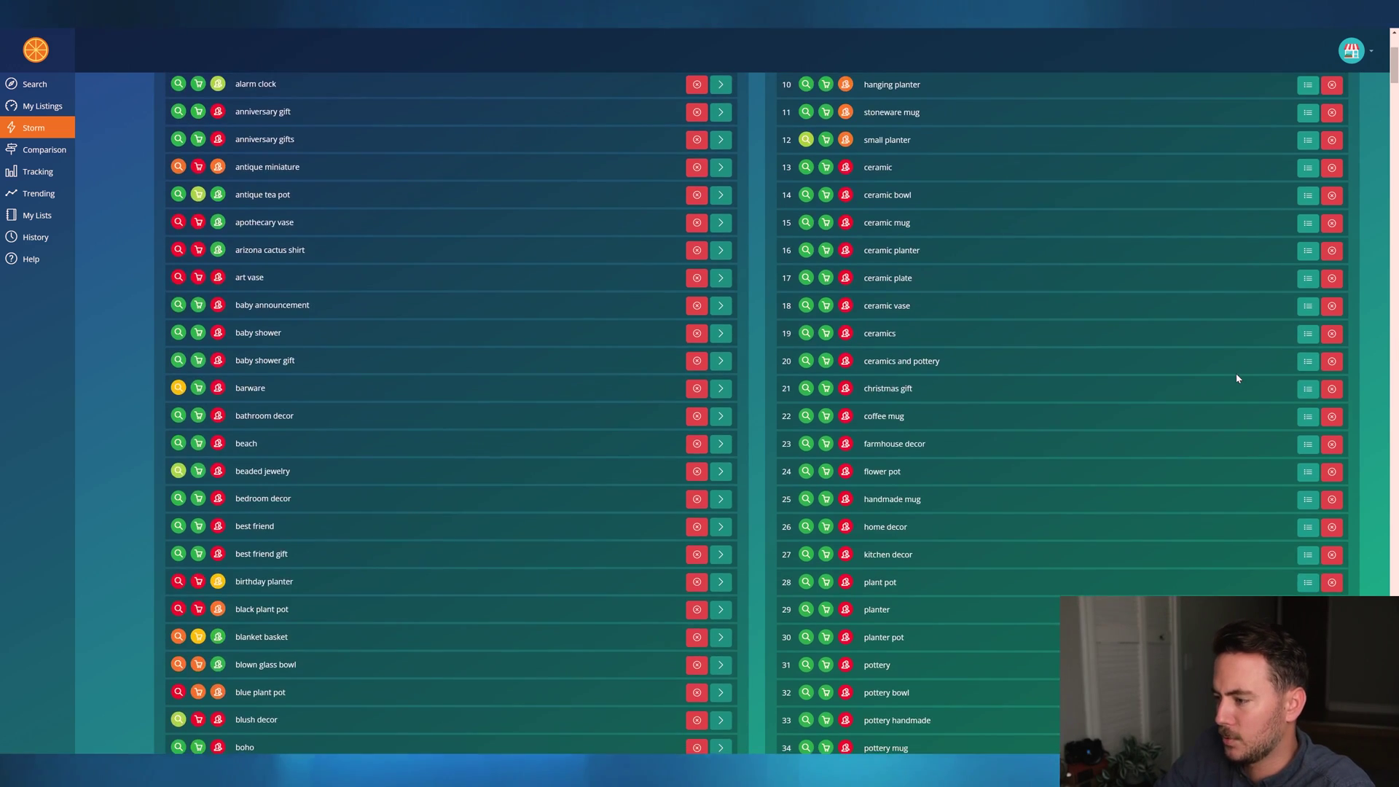
{"action": "left_click", "coordinate": [1306, 197]}
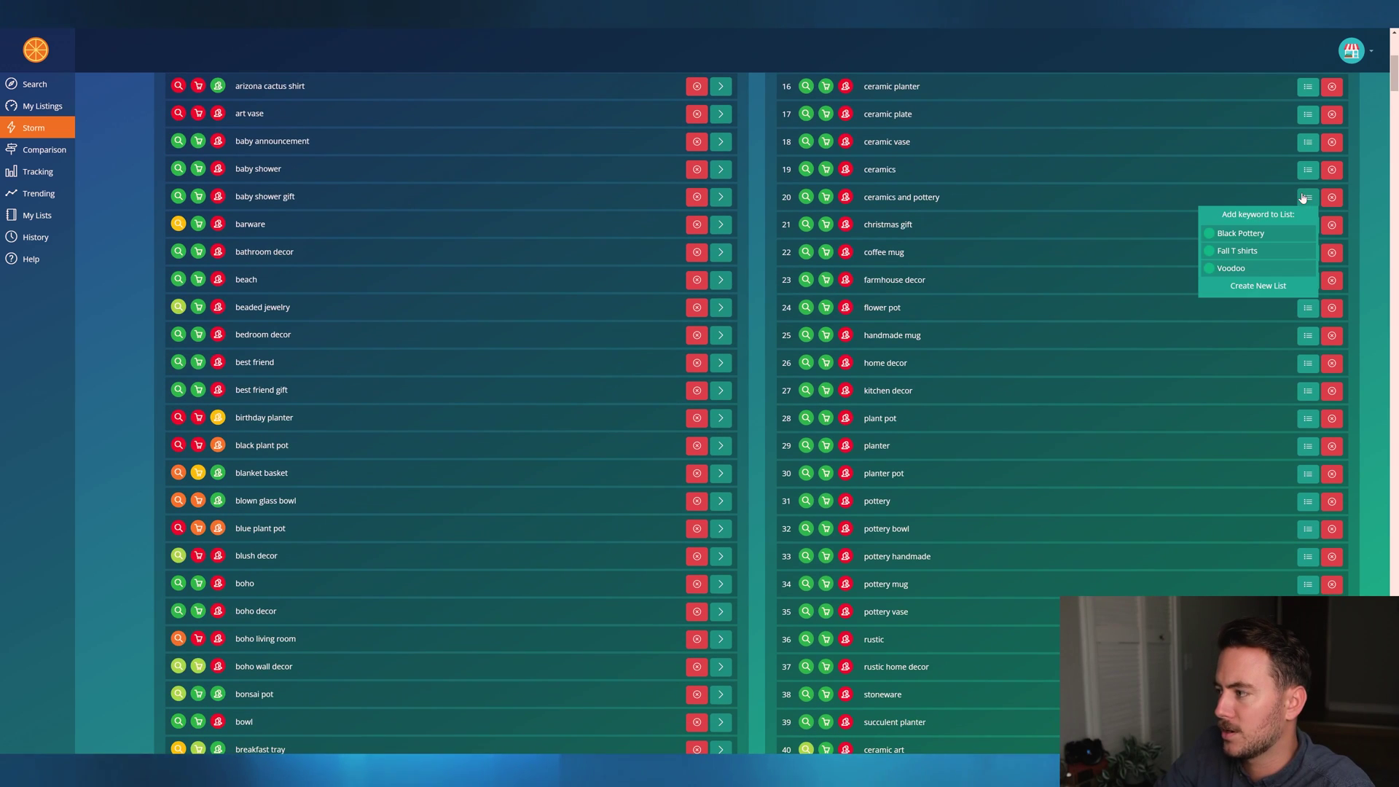
{"action": "left_click", "coordinate": [1240, 236]}
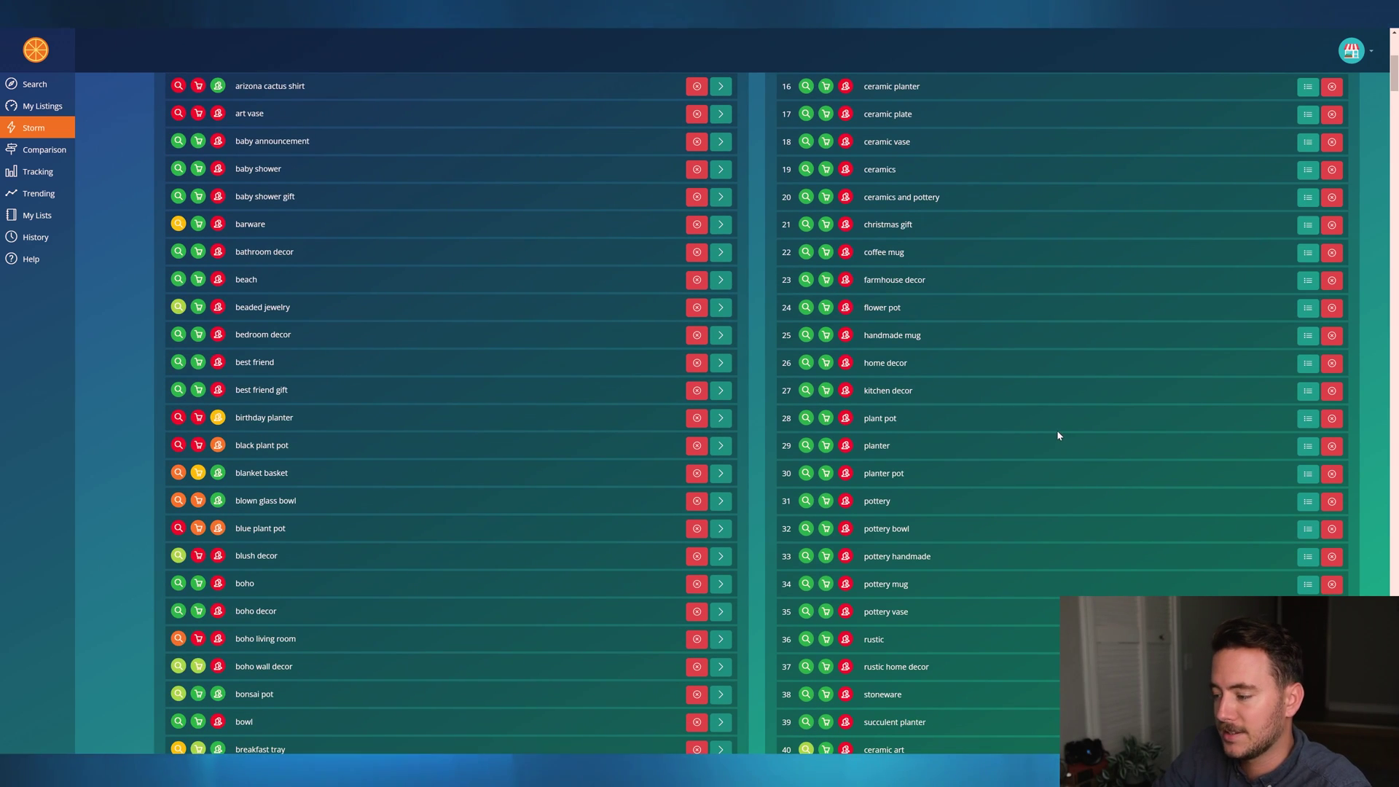
{"action": "scroll", "coordinate": [1260, 312], "scroll_direction": "down", "scroll_amount": 1}
{"action": "scroll", "coordinate": [1260, 313], "scroll_direction": "down", "scroll_amount": 4}
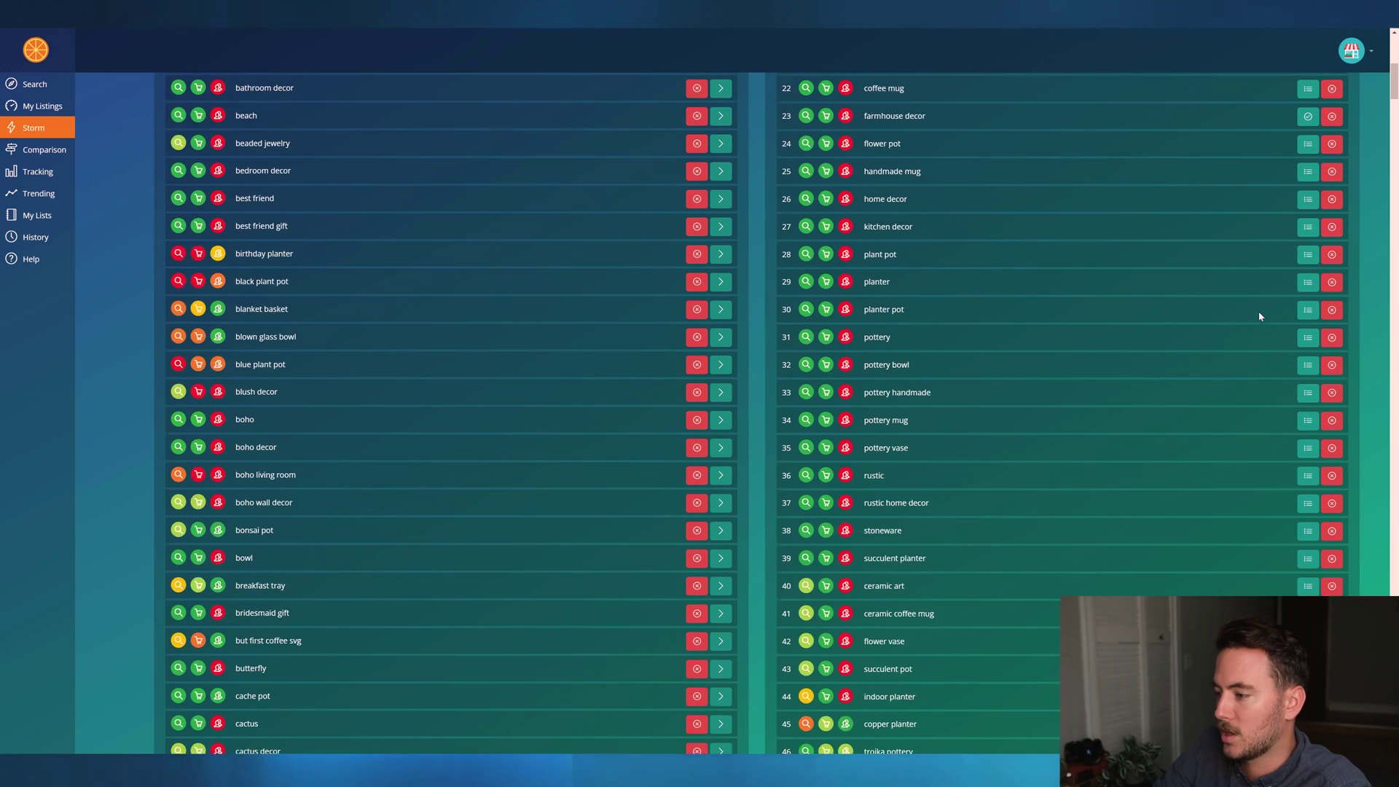
{"action": "left_click", "coordinate": [1308, 228]}
{"action": "left_click", "coordinate": [1251, 266]}
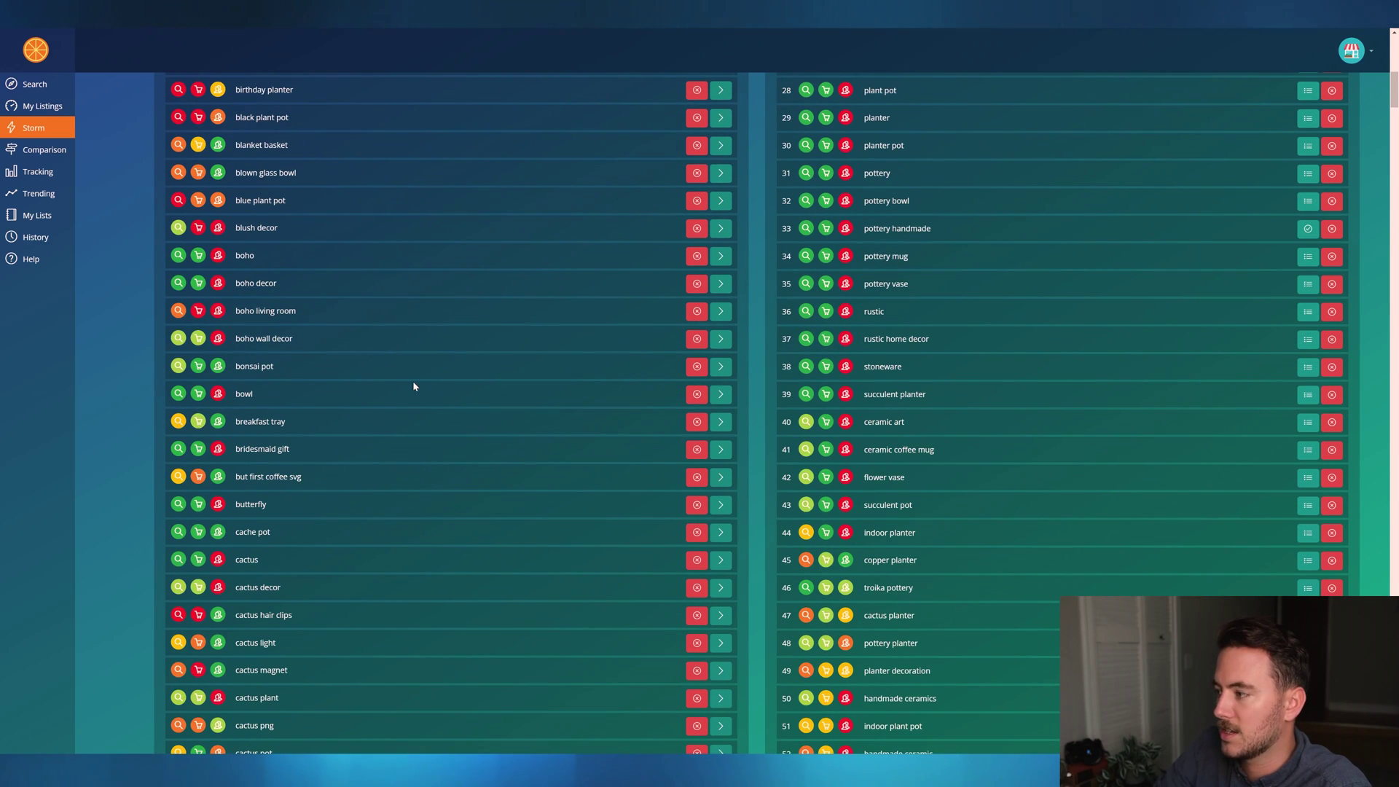
Open the Black Pottery list from the saved keyword lists to review its keywords.
{"action": "left_click", "coordinate": [46, 221]}
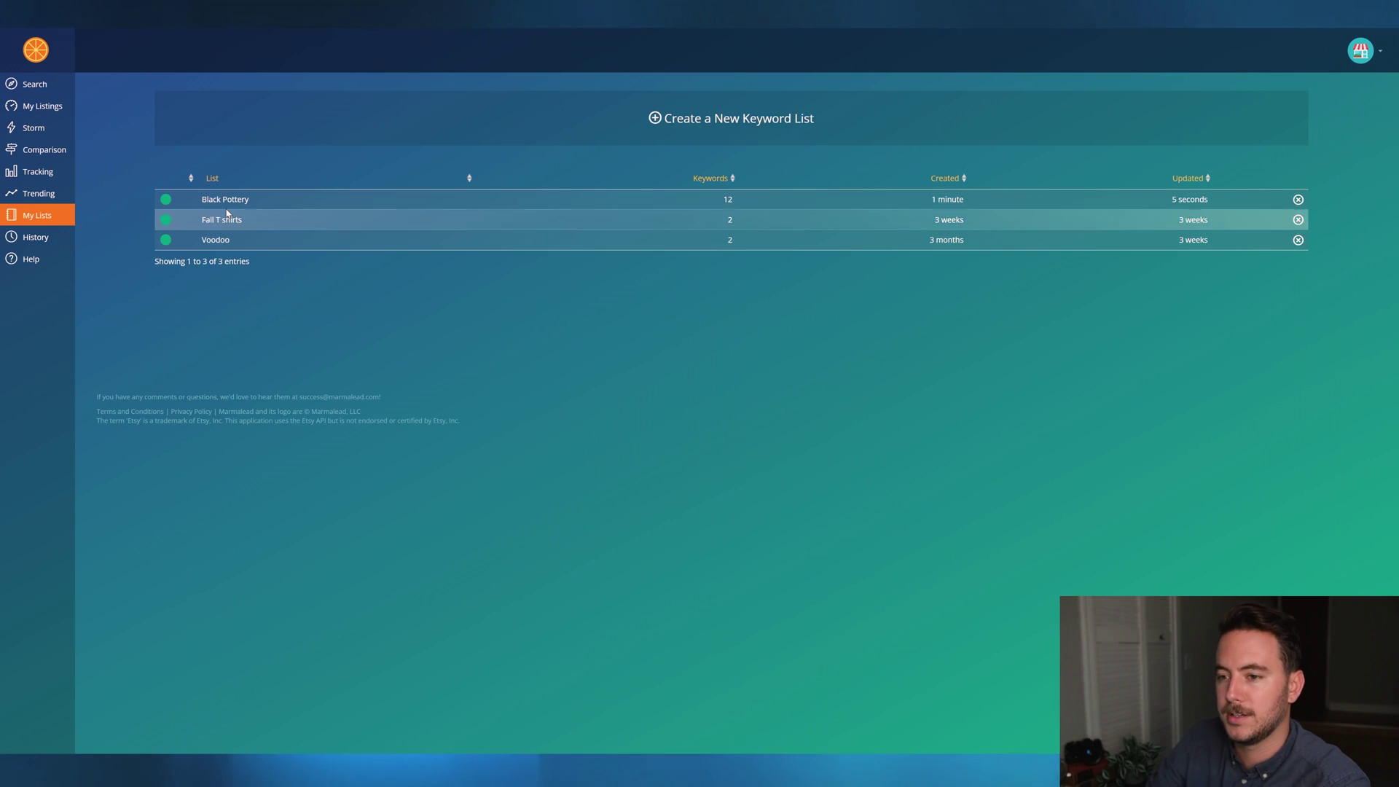
{"action": "left_click", "coordinate": [234, 202]}
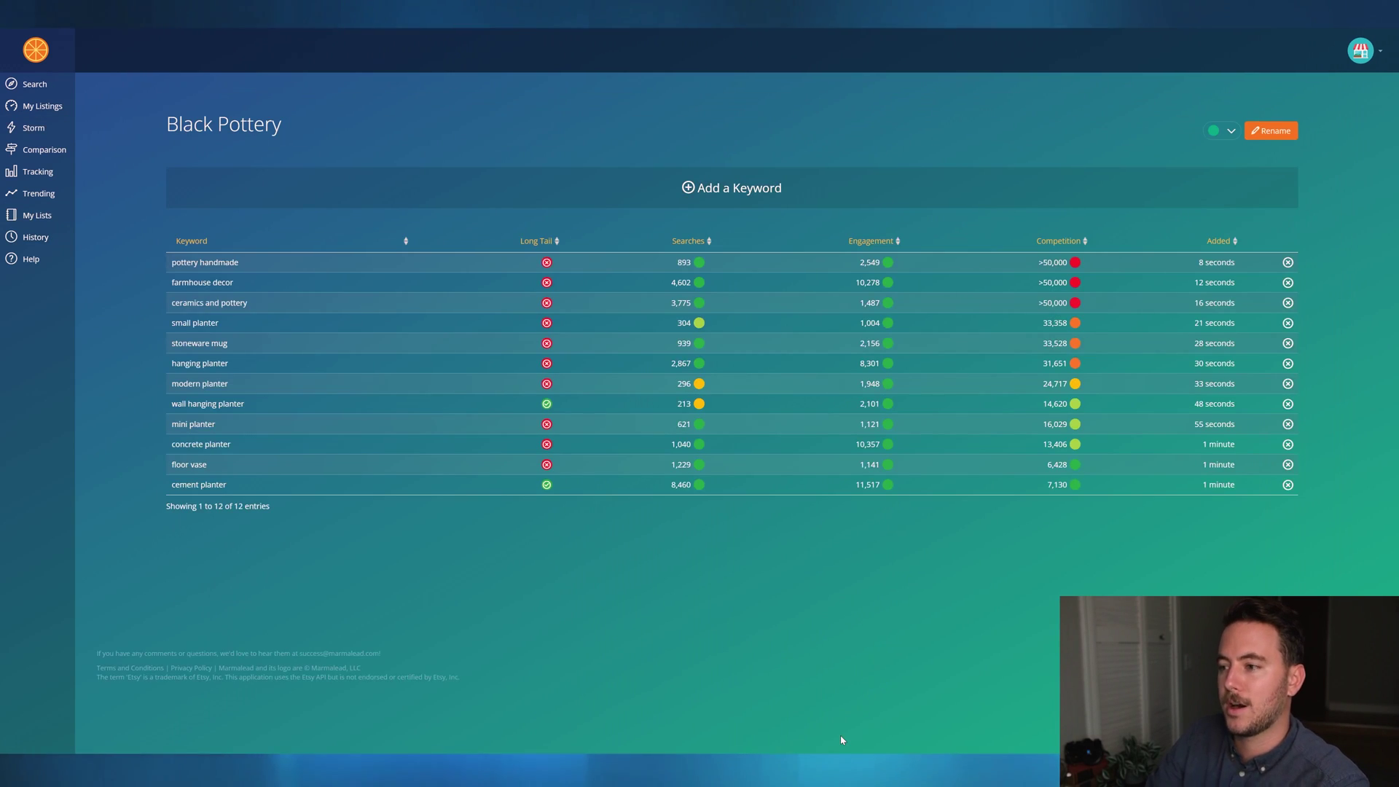